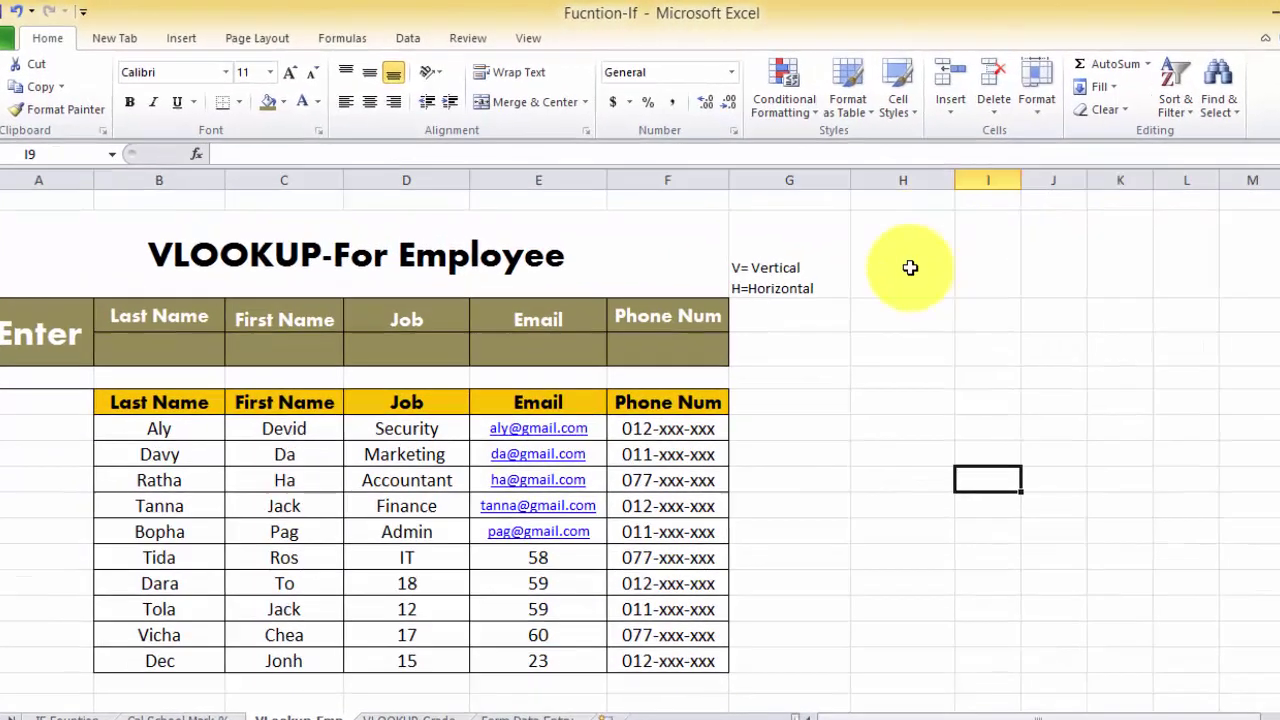
Enter TRUE in cell H3 and FALSE in H4.
{"action": "left_click", "coordinate": [840, 298]}
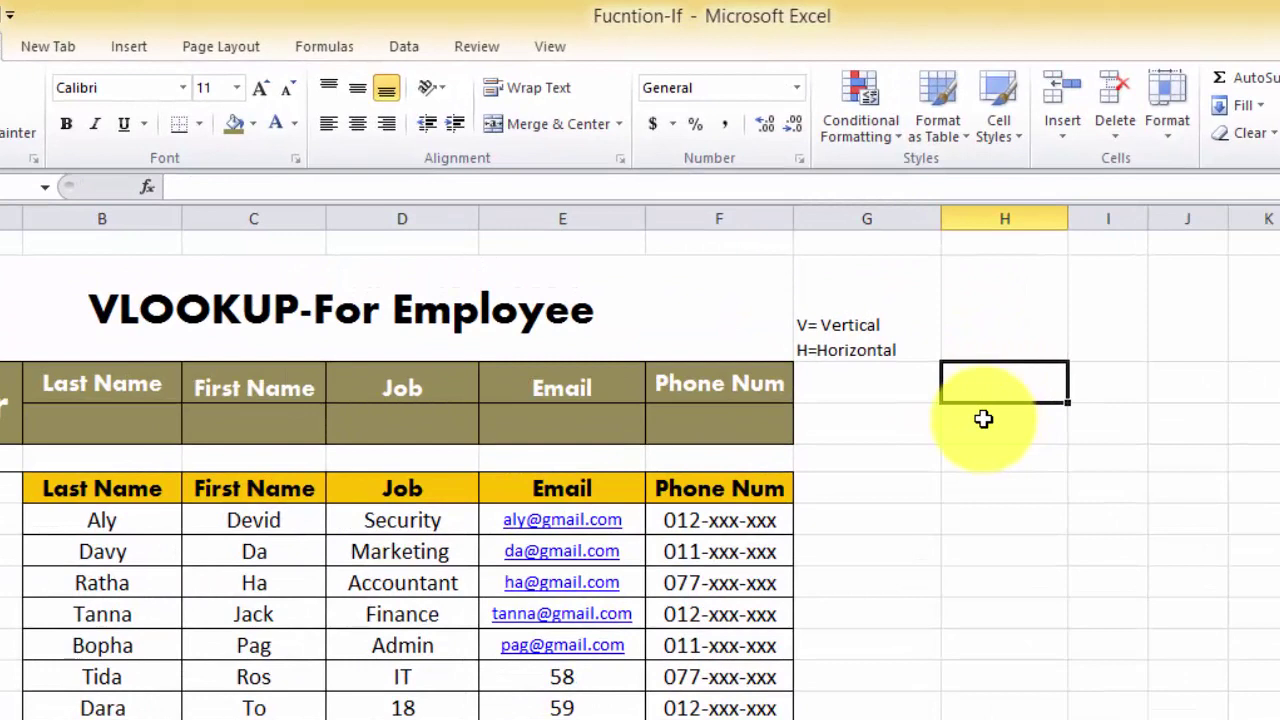
{"action": "type", "text": "Ta"}
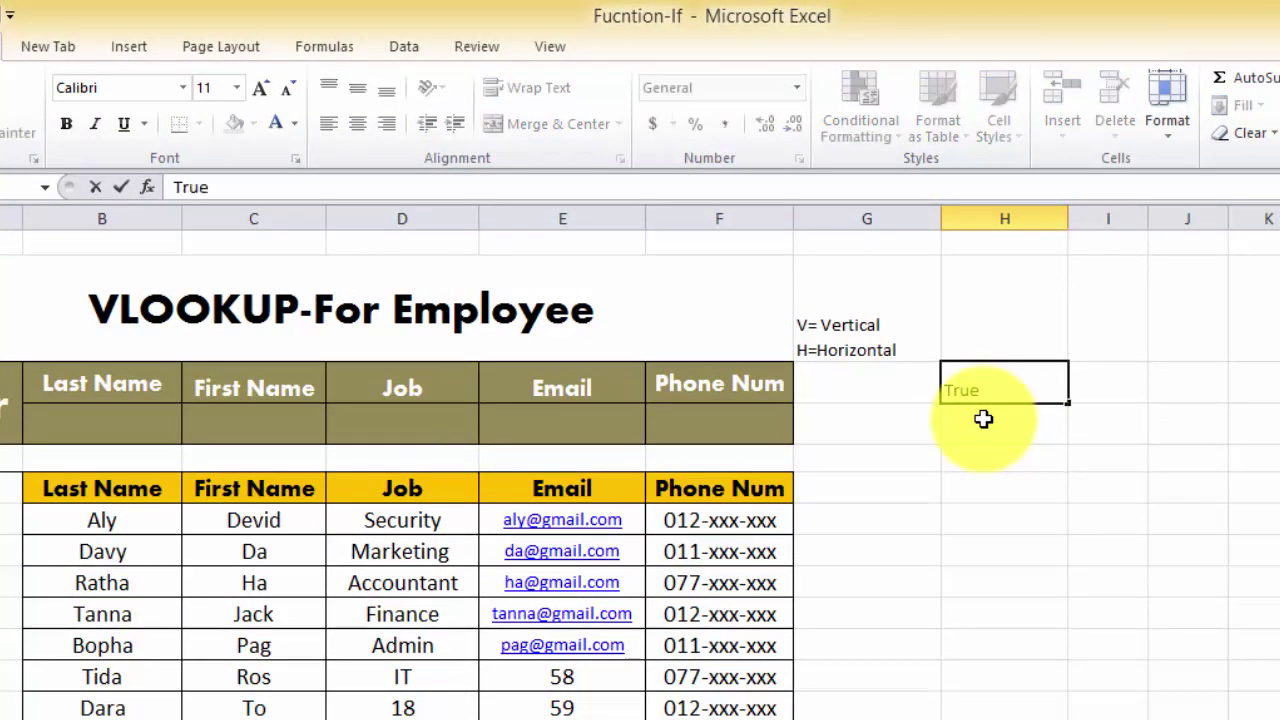
{"action": "key", "text": "Return"}
{"action": "type", "text": "F"}
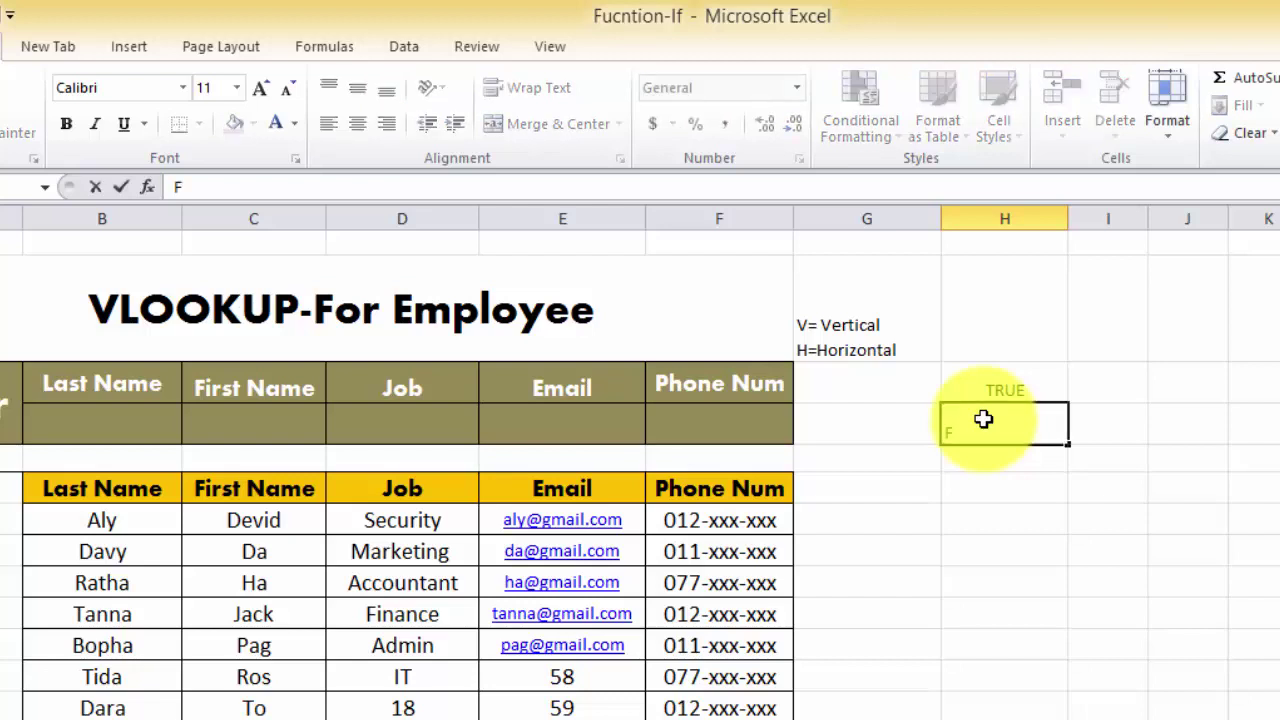
{"action": "type", "text": "alse"}
{"action": "key", "text": "Return"}
Give the TRUE/FALSE cells H3:H4 a blue fill.
{"action": "left_click_drag", "start_coordinate": [986, 375], "coordinate": [1000, 432]}
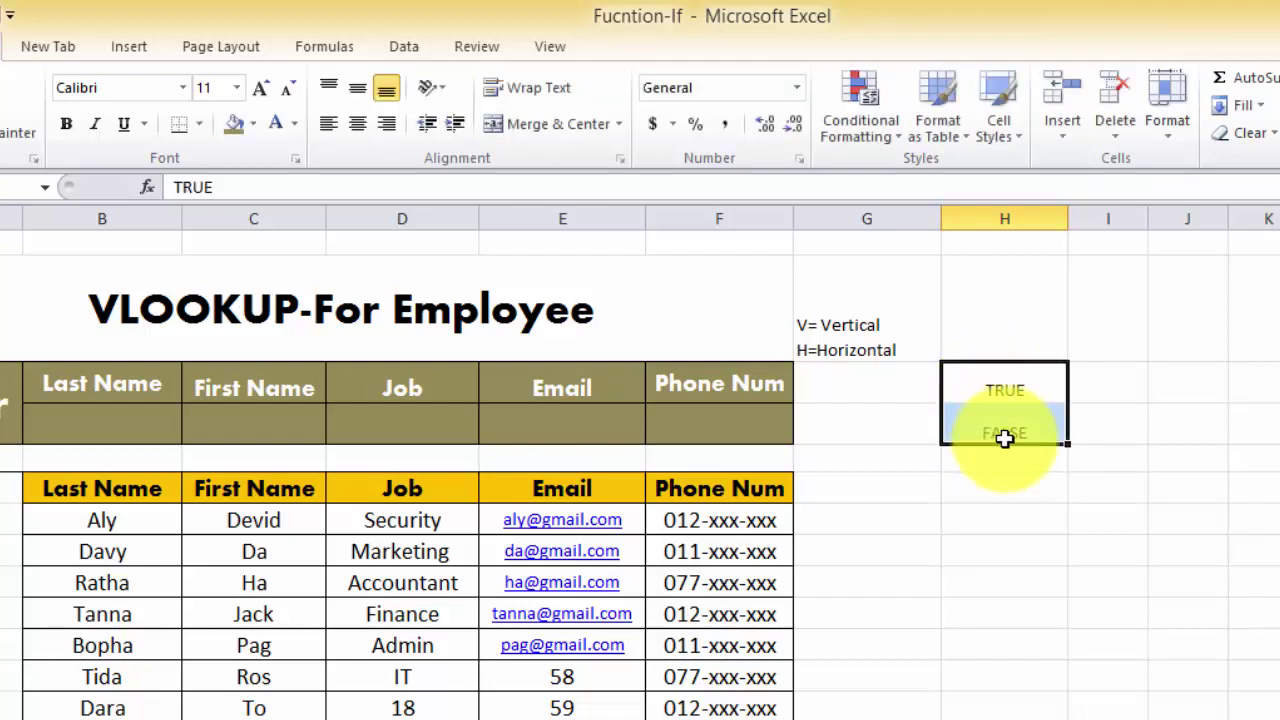
{"action": "left_click", "coordinate": [253, 123]}
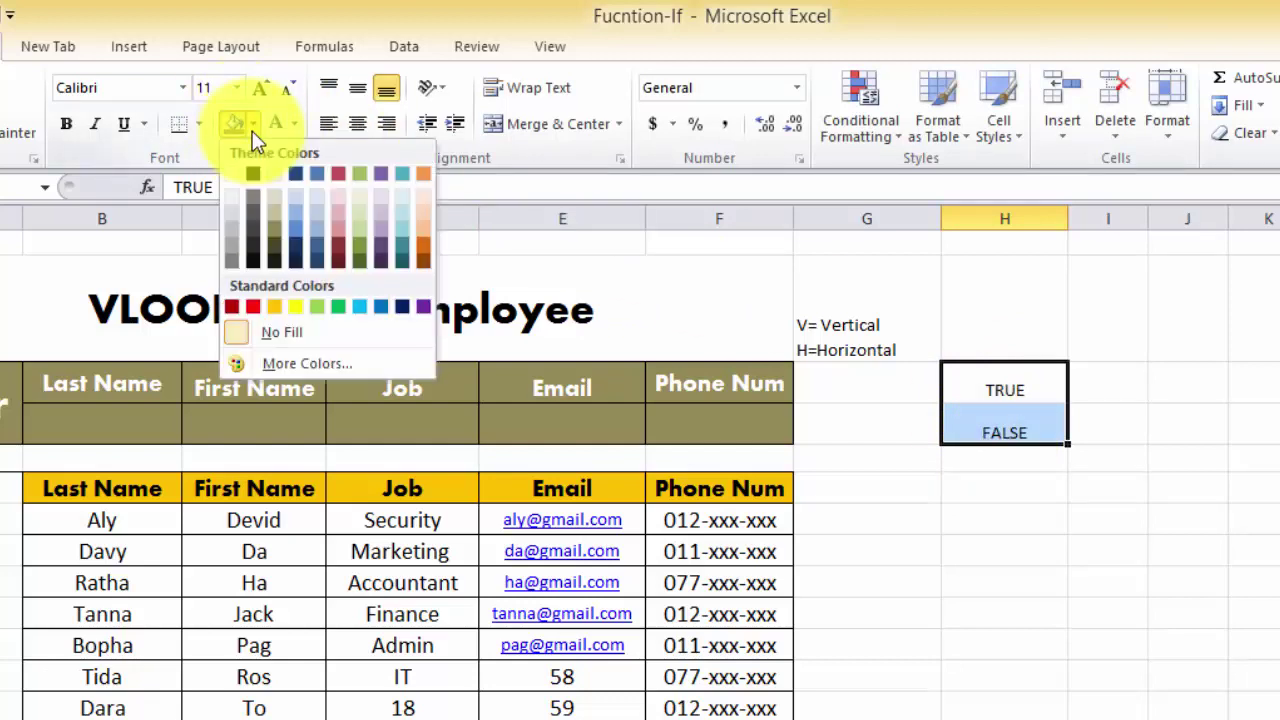
{"action": "left_click", "coordinate": [295, 240]}
{"action": "left_click", "coordinate": [1012, 517]}
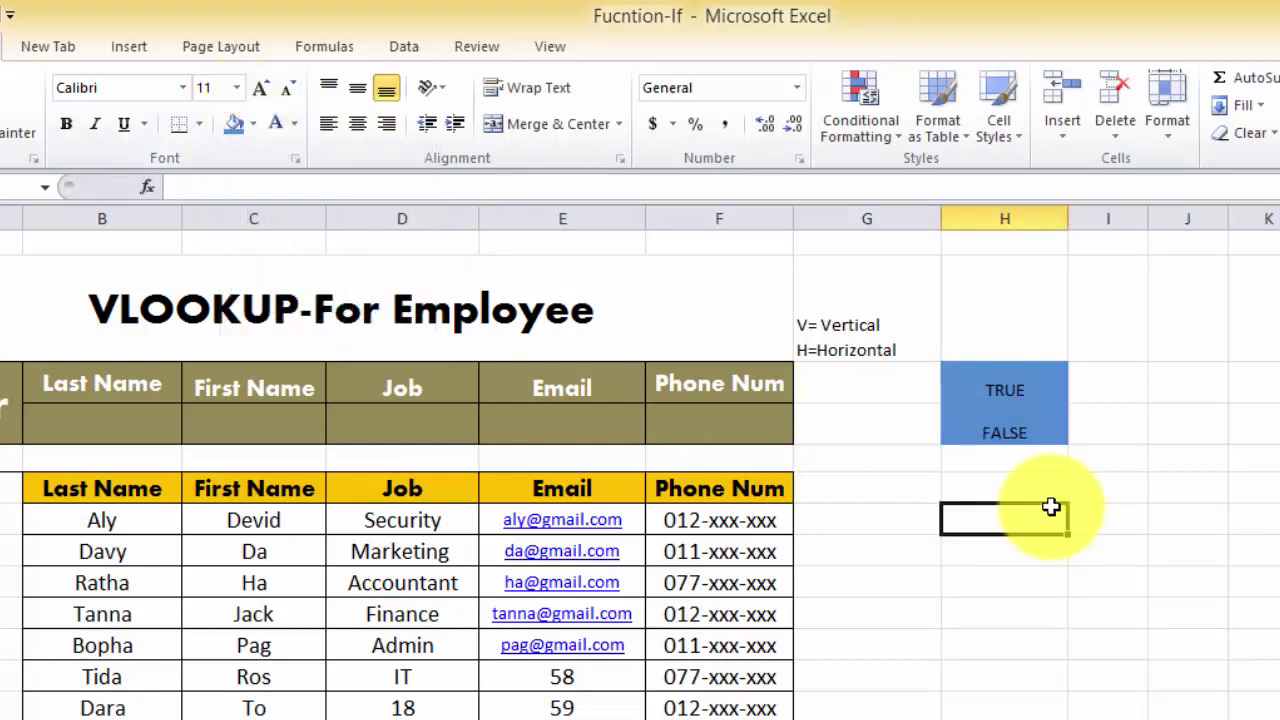
{"action": "left_click", "coordinate": [1025, 385]}
{"action": "left_click_drag", "start_coordinate": [1033, 412], "coordinate": [1031, 437]}
{"action": "left_click", "coordinate": [1017, 483]}
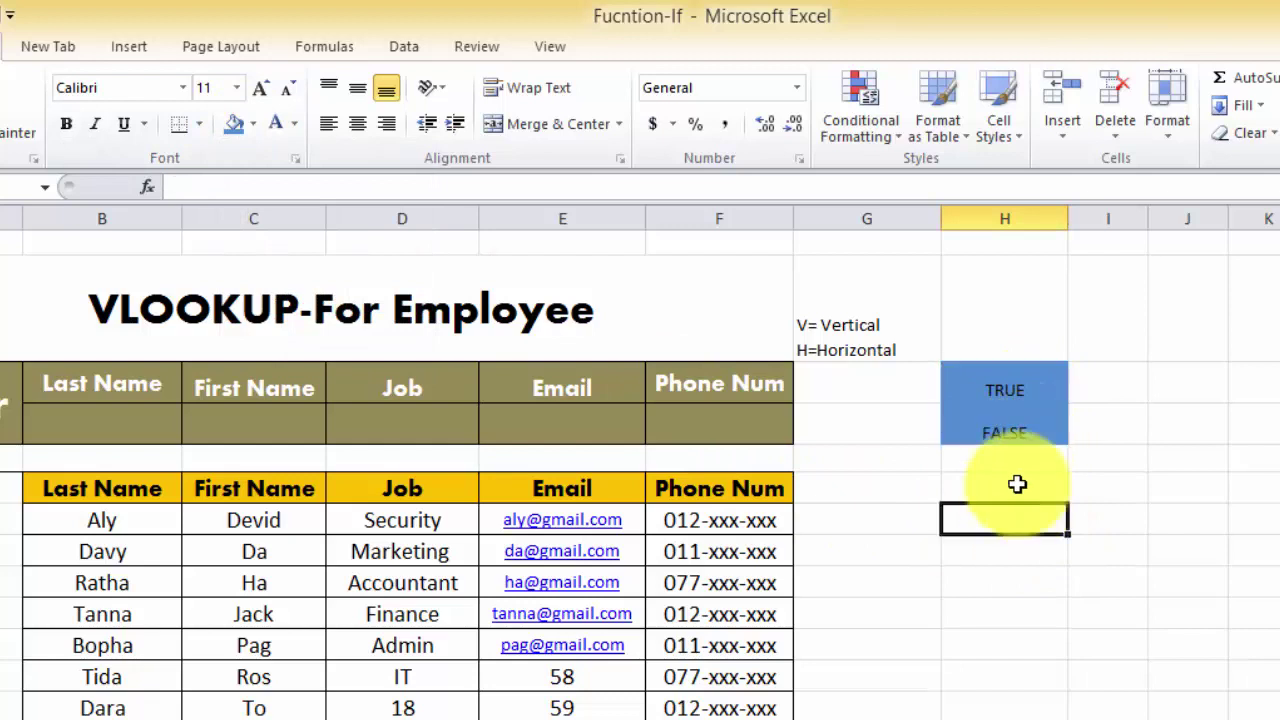
{"action": "left_click_drag", "start_coordinate": [1014, 386], "coordinate": [1029, 429]}
{"action": "left_click", "coordinate": [969, 558]}
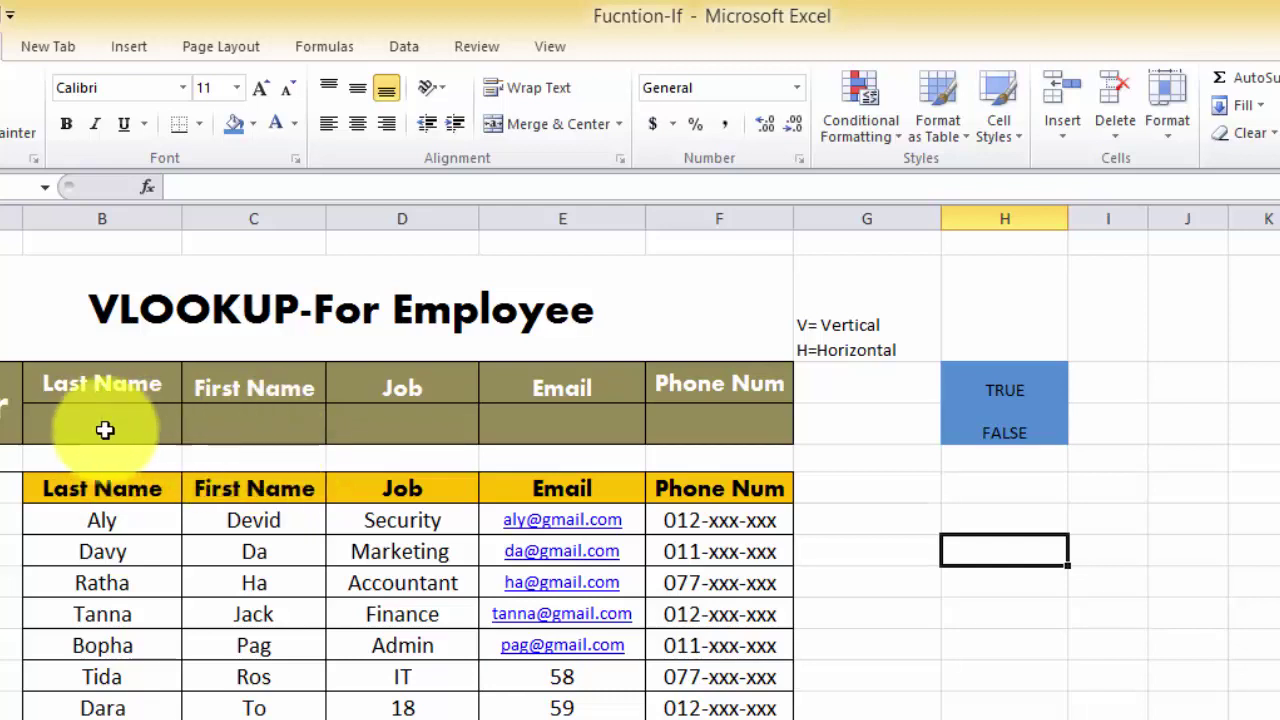
{"action": "left_click", "coordinate": [69, 434]}
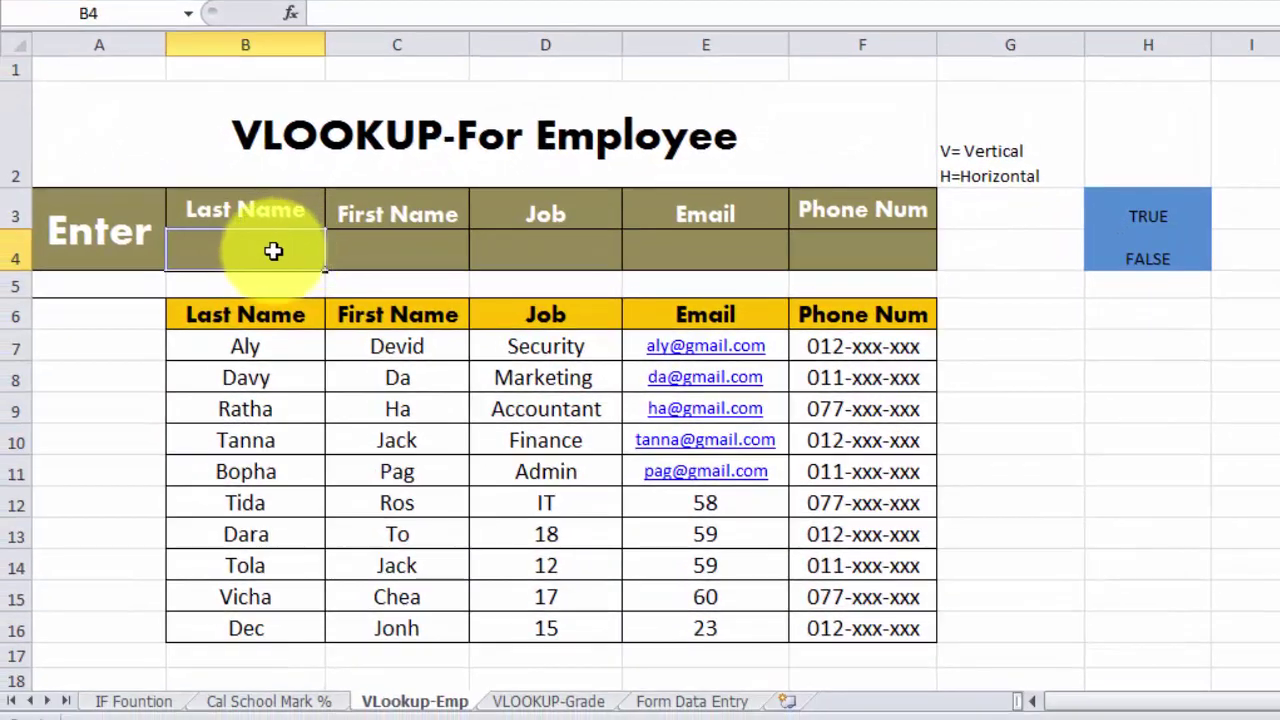
{"action": "left_click_drag", "start_coordinate": [274, 251], "coordinate": [278, 237]}
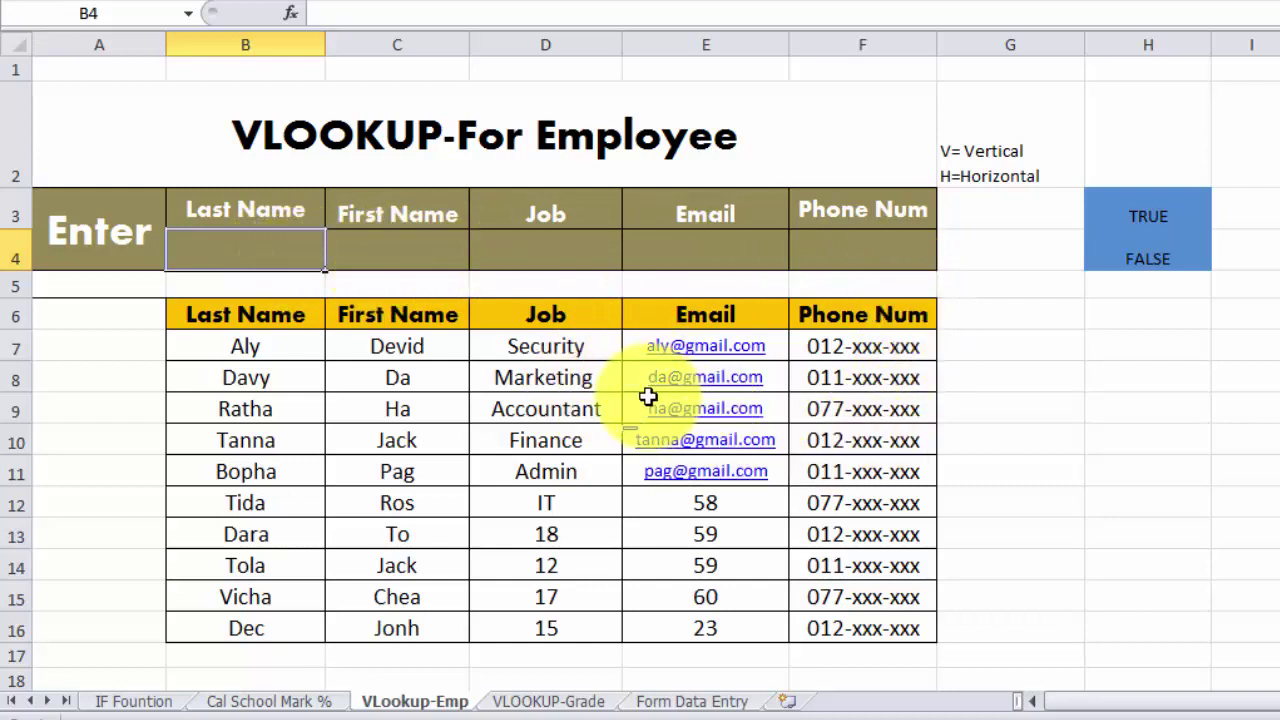
{"action": "left_click_drag", "start_coordinate": [174, 323], "coordinate": [516, 602]}
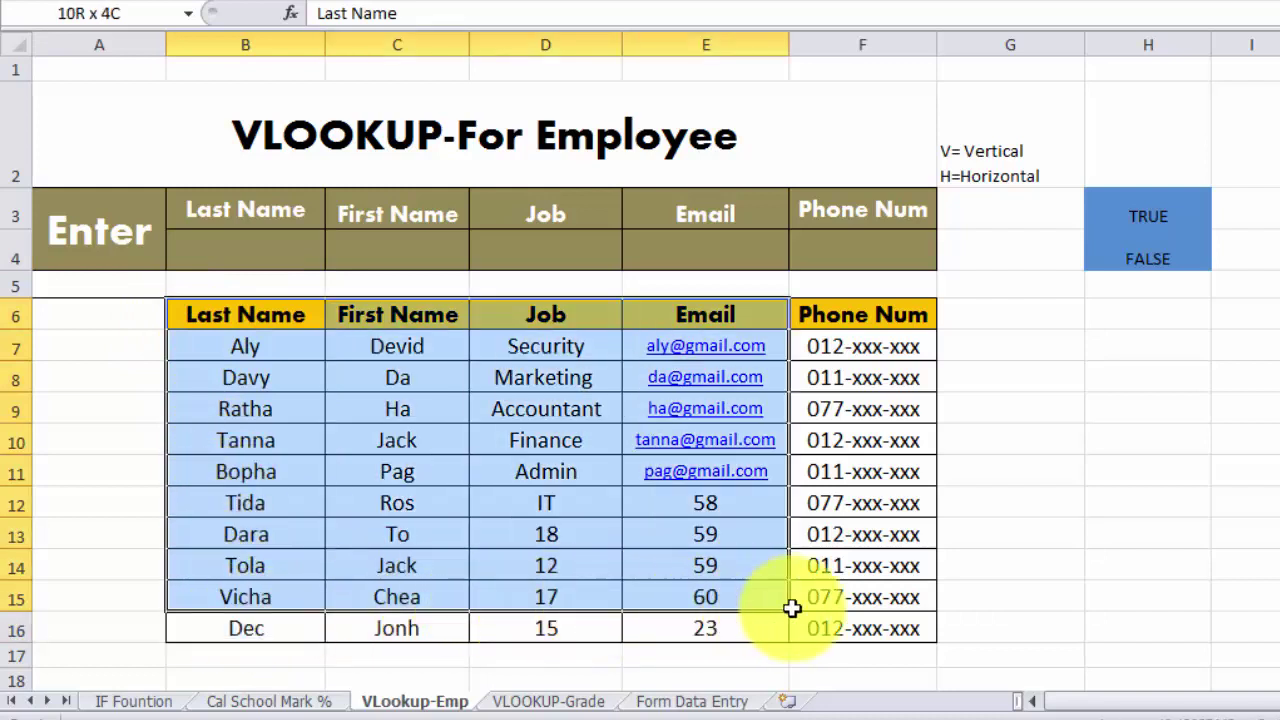
{"action": "left_click_drag", "start_coordinate": [516, 602], "coordinate": [832, 628]}
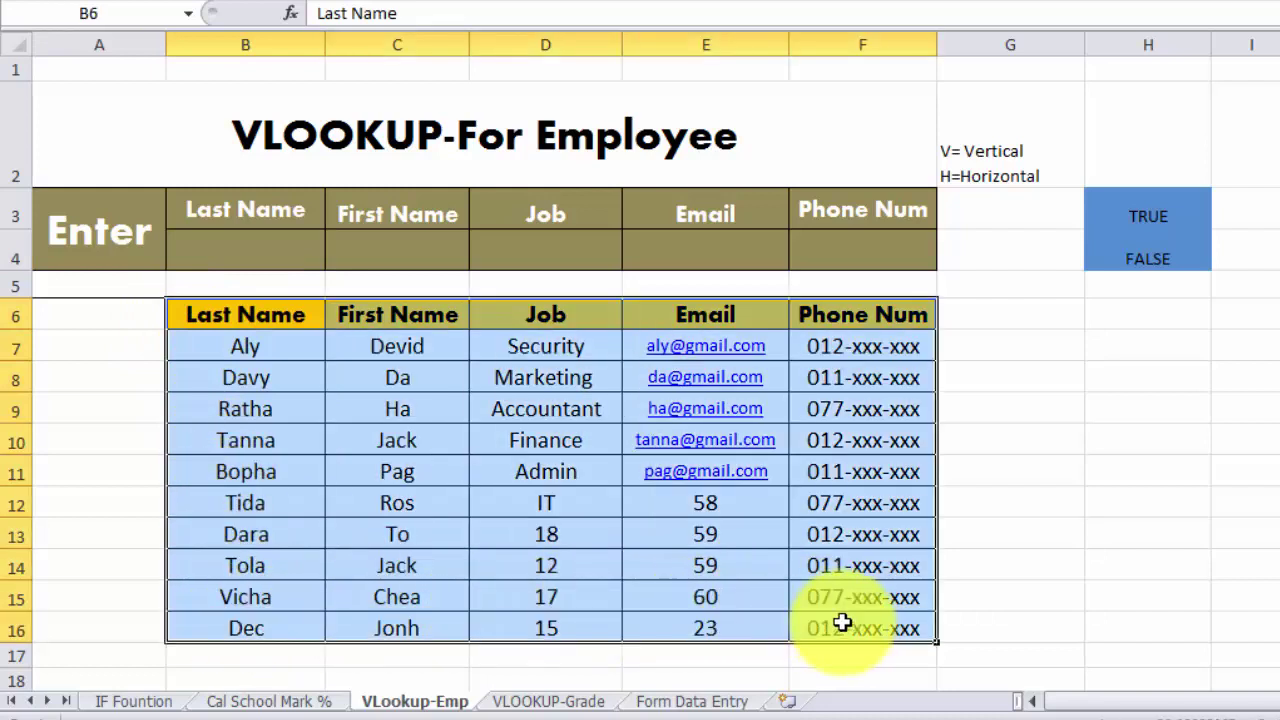
{"action": "left_click", "coordinate": [150, 338]}
{"action": "mouse_move", "coordinate": [220, 345]}
{"action": "left_mouse_down"}
{"action": "mouse_move", "coordinate": [581, 394]}
{"action": "mouse_move", "coordinate": [829, 564]}
{"action": "mouse_move", "coordinate": [843, 626]}
{"action": "left_mouse_up"}
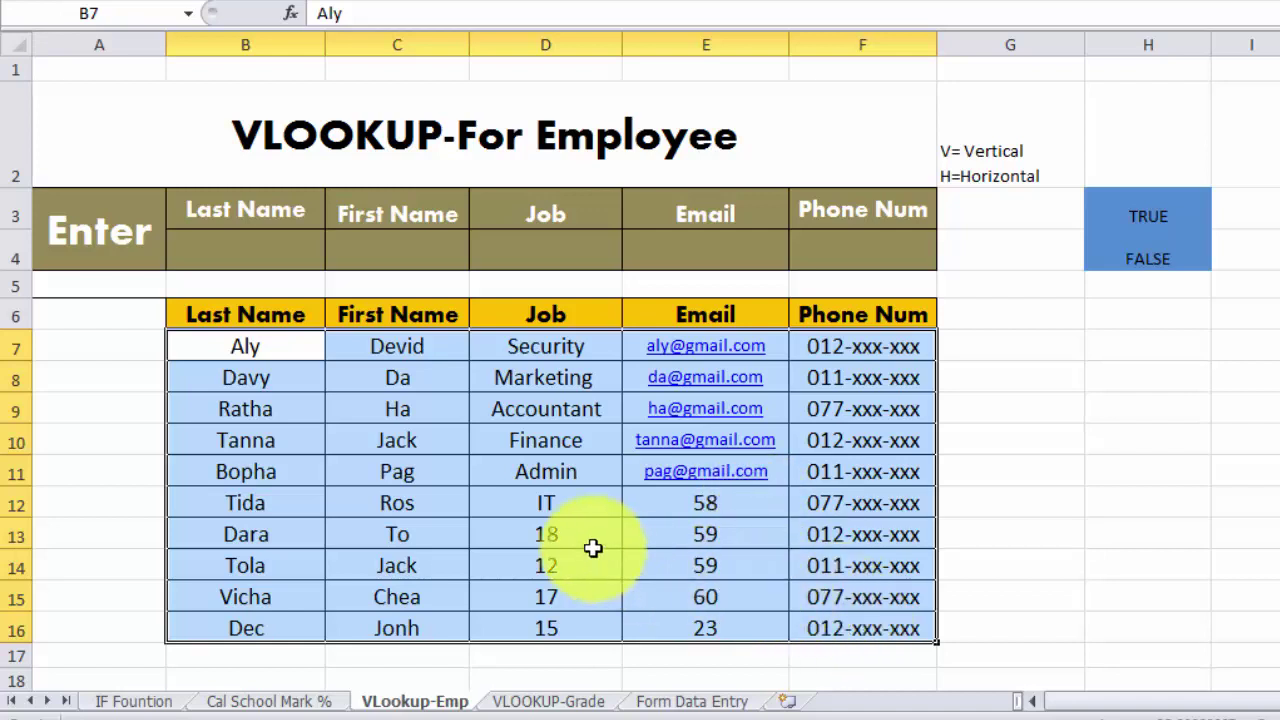
{"action": "left_click", "coordinate": [700, 590]}
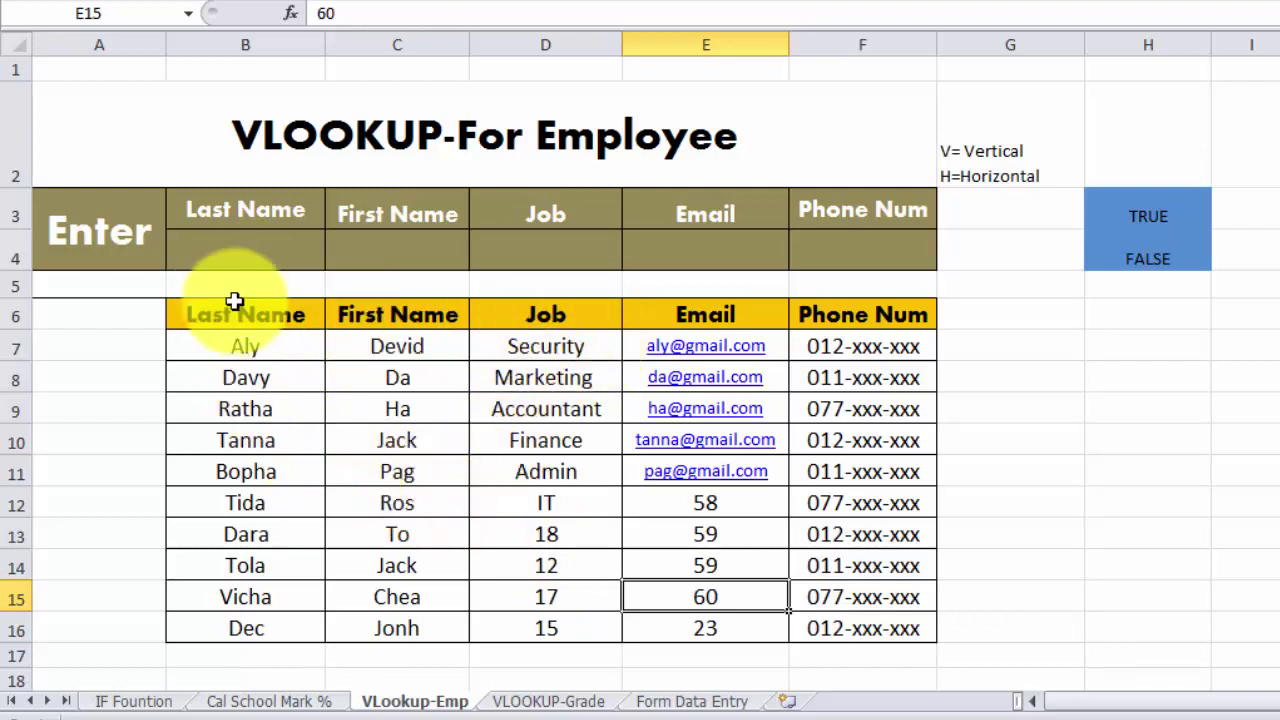
{"action": "left_click", "coordinate": [241, 257]}
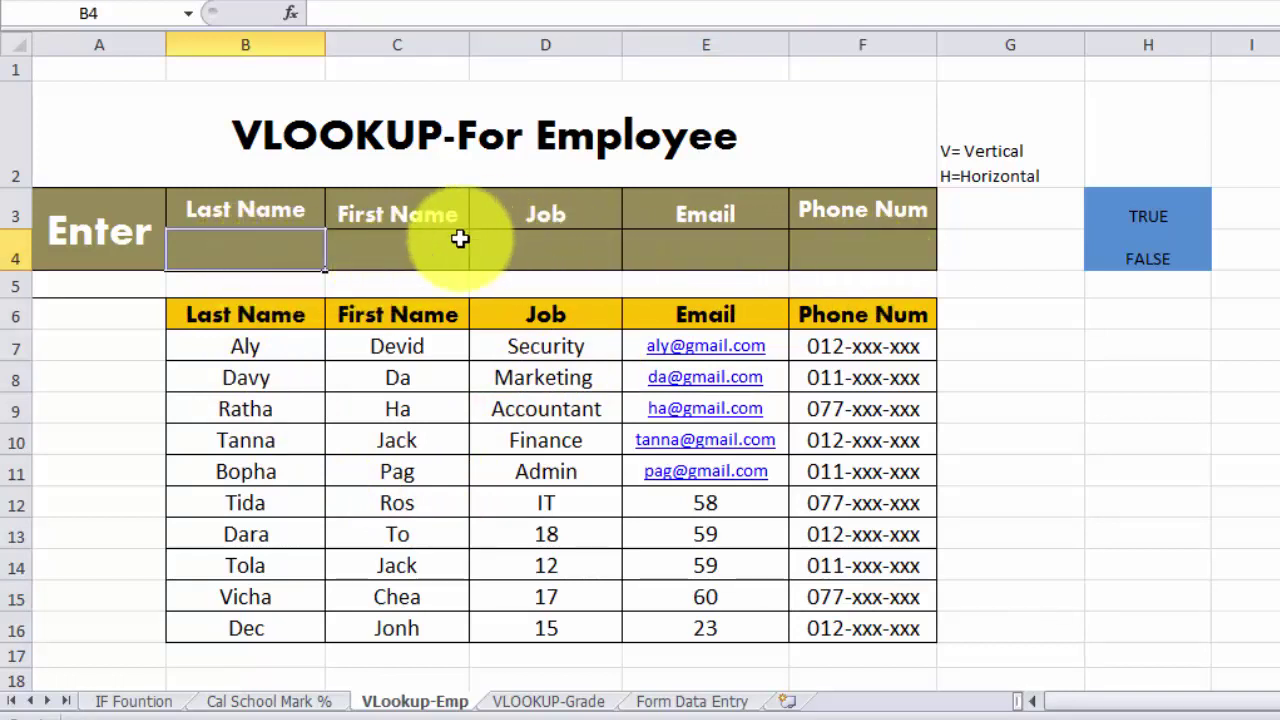
Begin =vlookup( in C4 with B5 as the lookup value.
{"action": "left_click", "coordinate": [391, 256]}
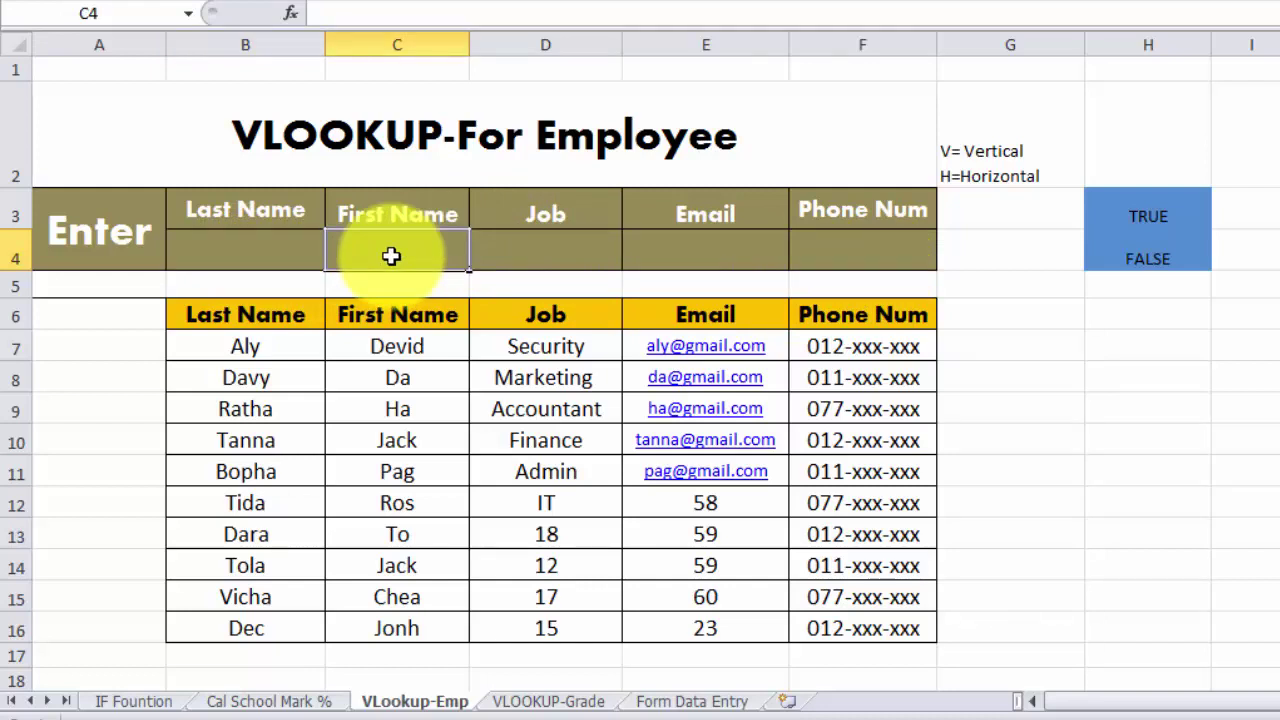
{"action": "type", "text": "="}
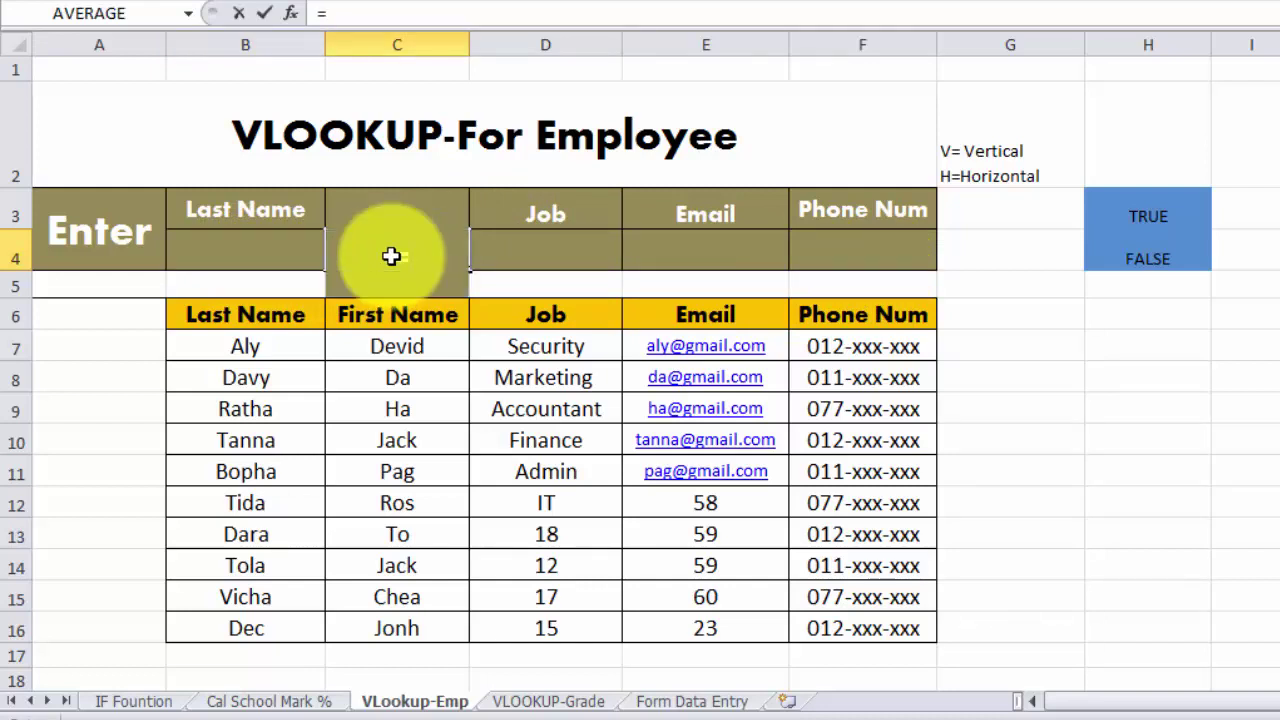
{"action": "type", "text": "vlook"}
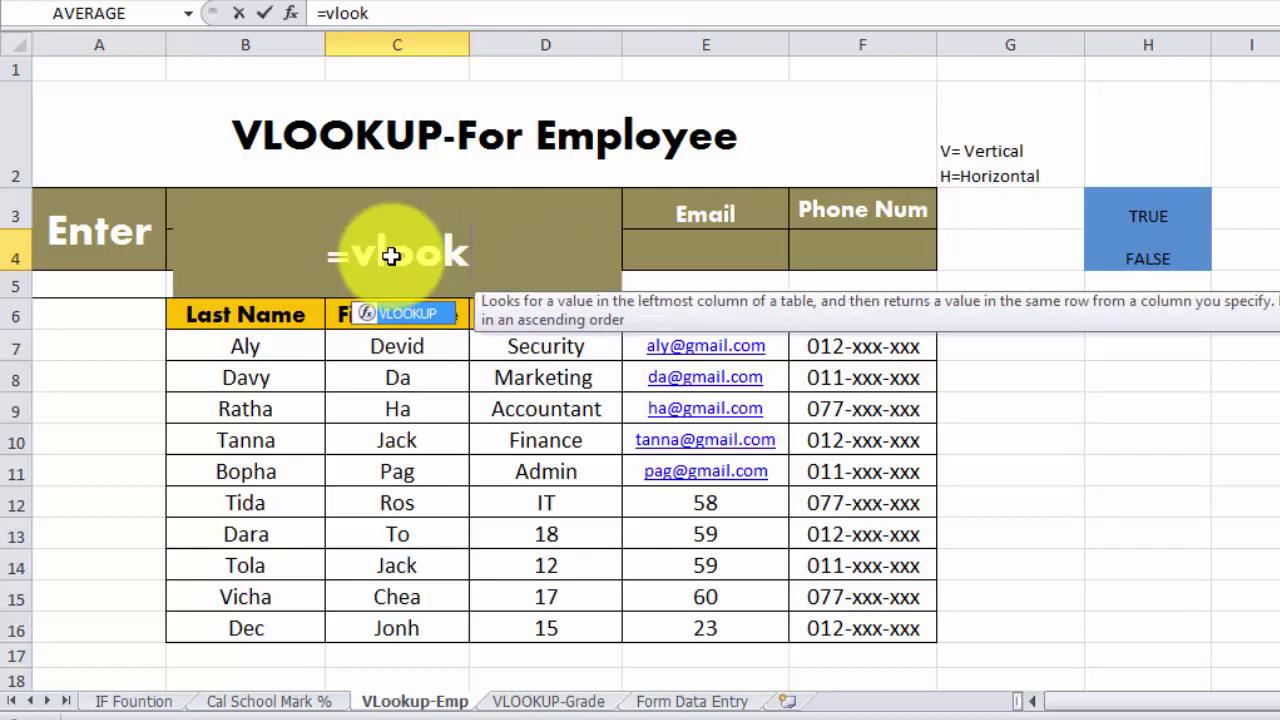
{"action": "type", "text": "up"}
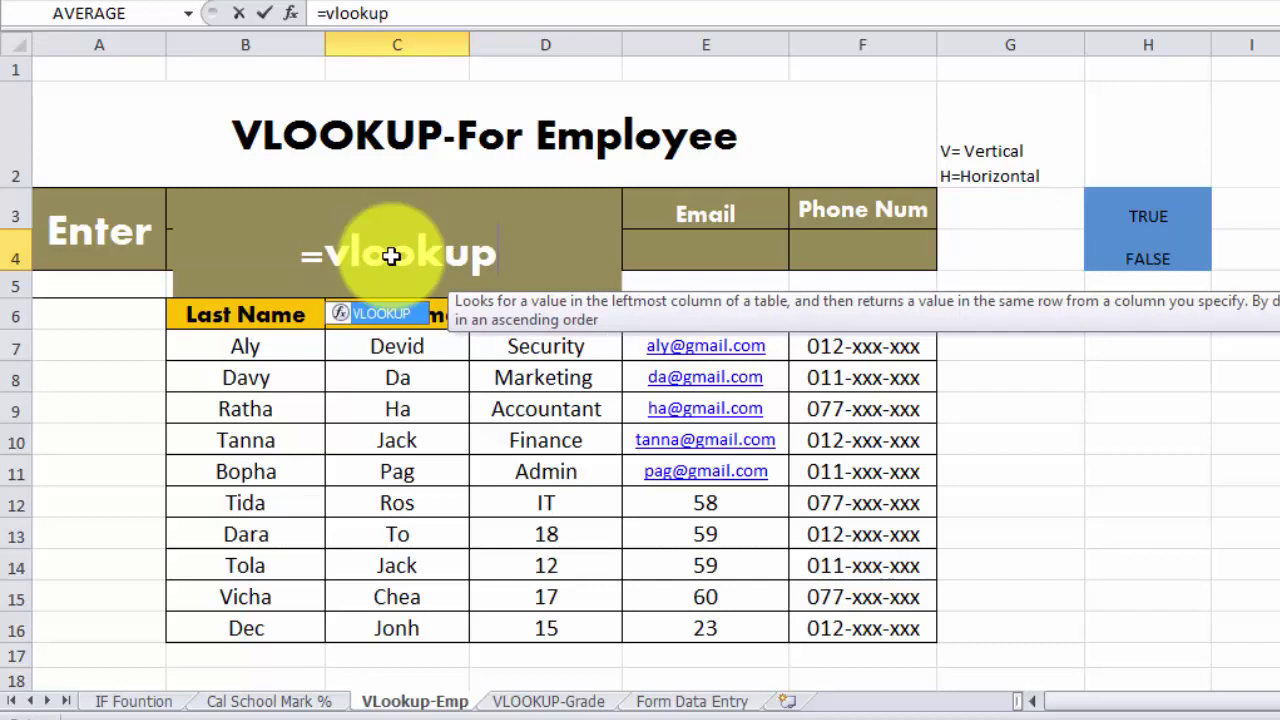
{"action": "type", "text": "("}
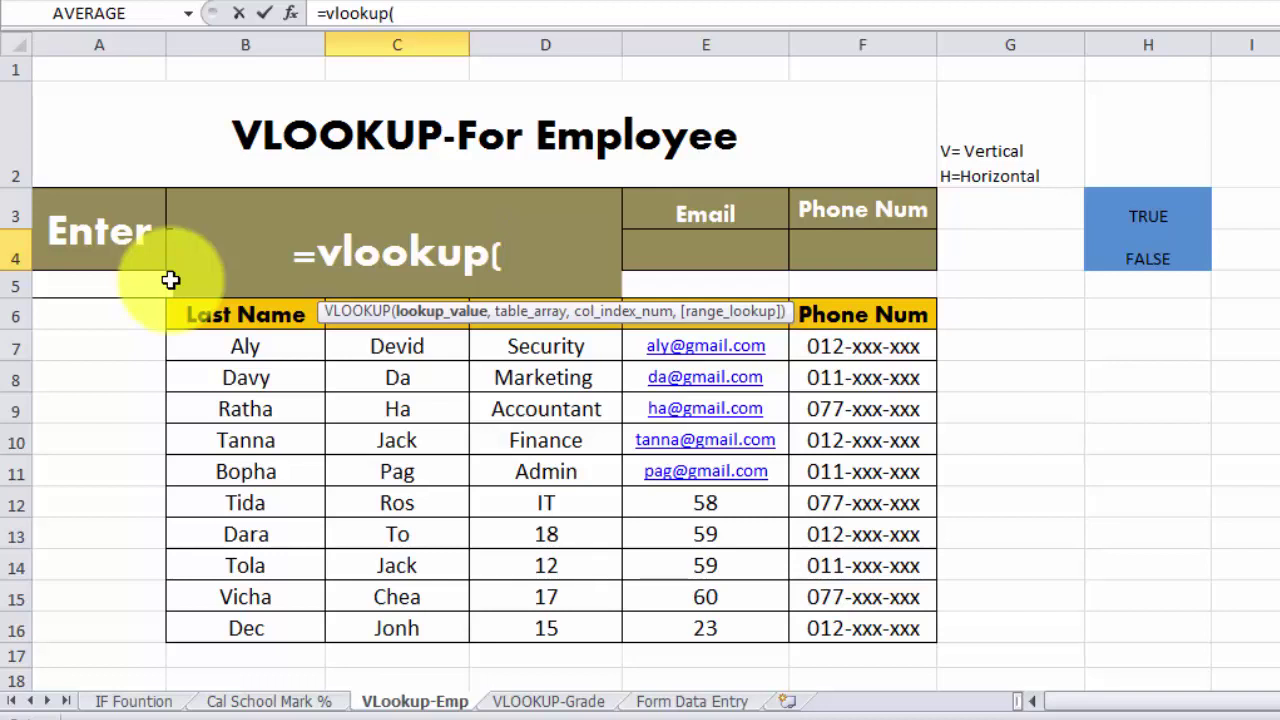
{"action": "left_click", "coordinate": [170, 280]}
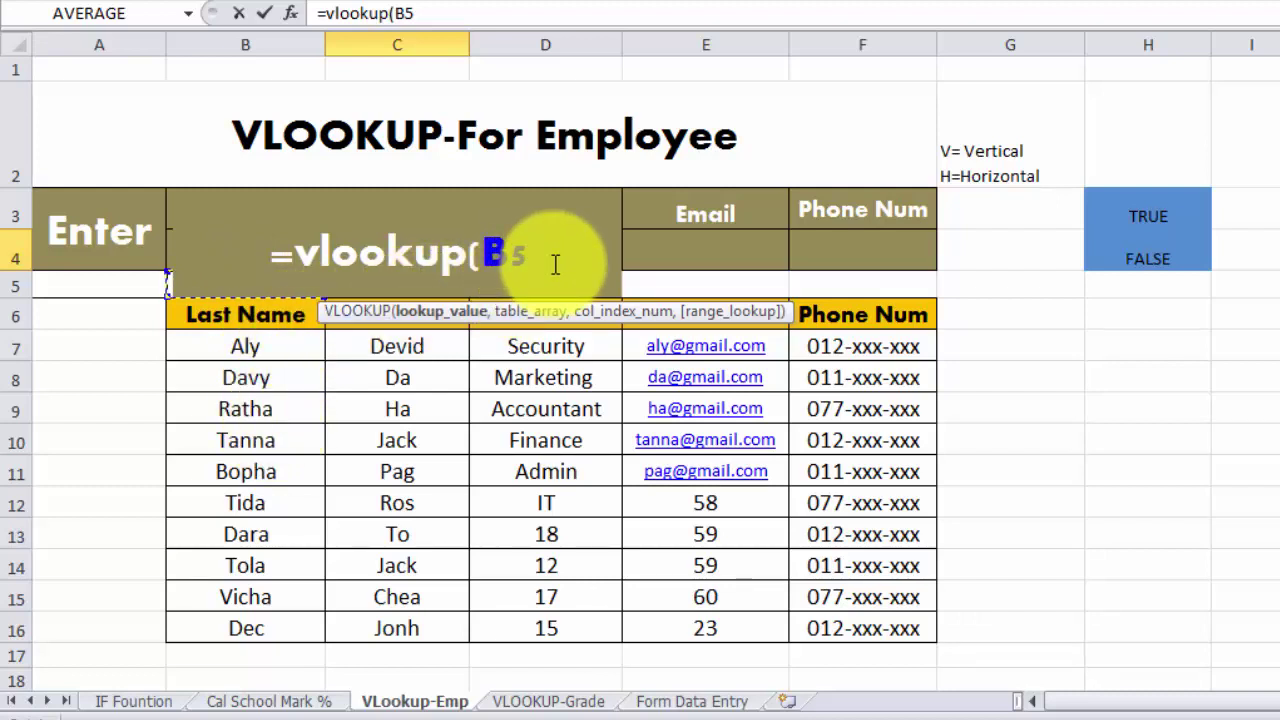
{"action": "type", "text": ","}
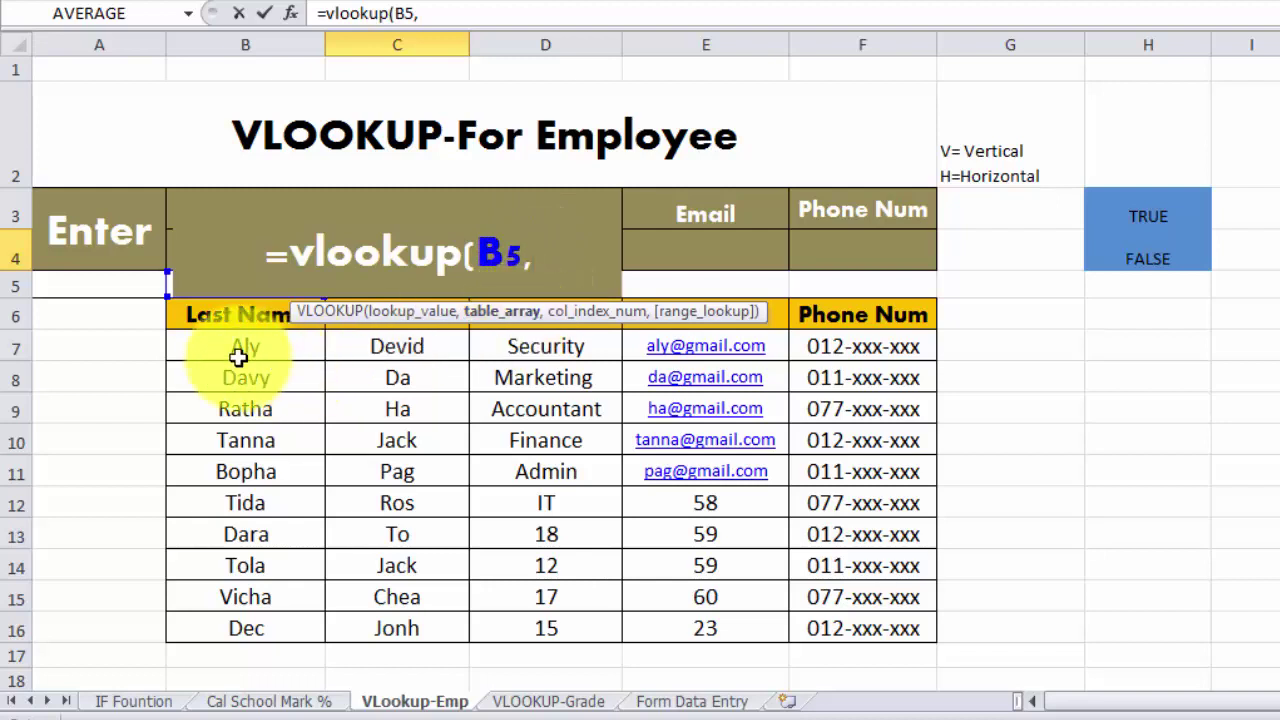
Add the absolute table range $B$7:$F$16 and column index 2 to the C4 formula.
{"action": "mouse_move", "coordinate": [237, 350]}
{"action": "left_mouse_down"}
{"action": "mouse_move", "coordinate": [242, 540]}
{"action": "mouse_move", "coordinate": [884, 629]}
{"action": "left_mouse_up"}
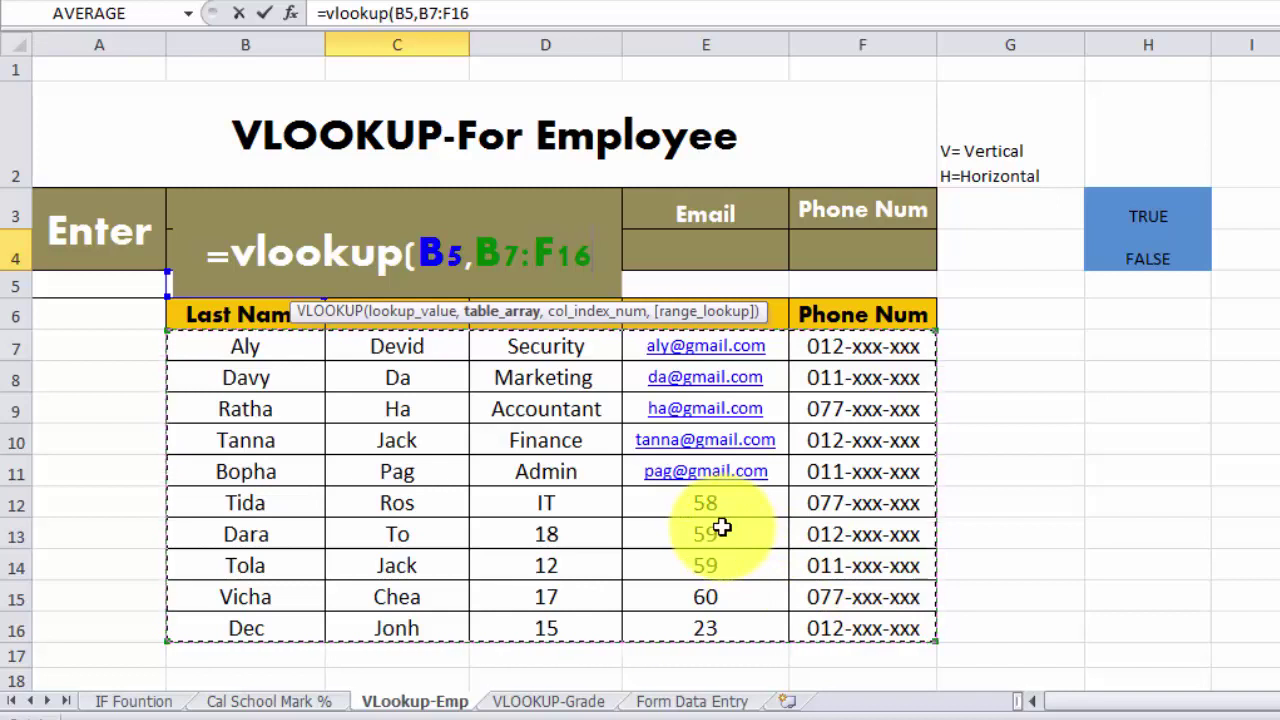
{"action": "key", "text": "F4"}
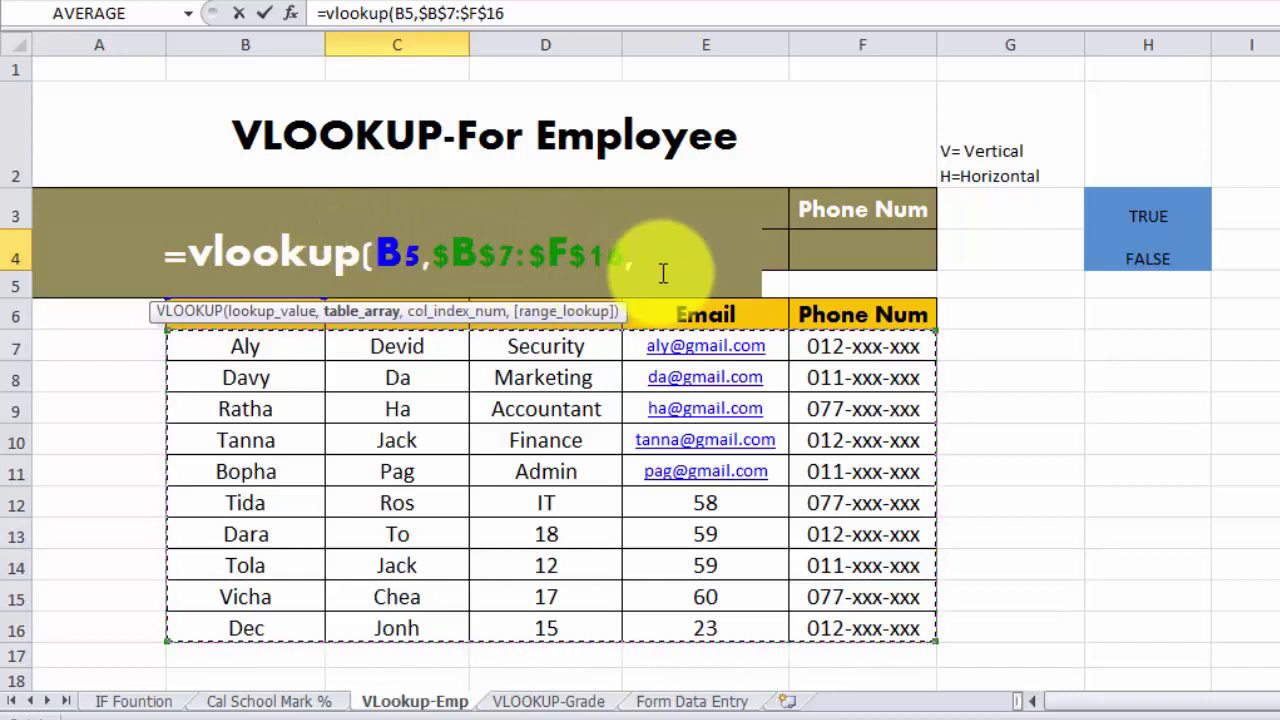
{"action": "type", "text": ","}
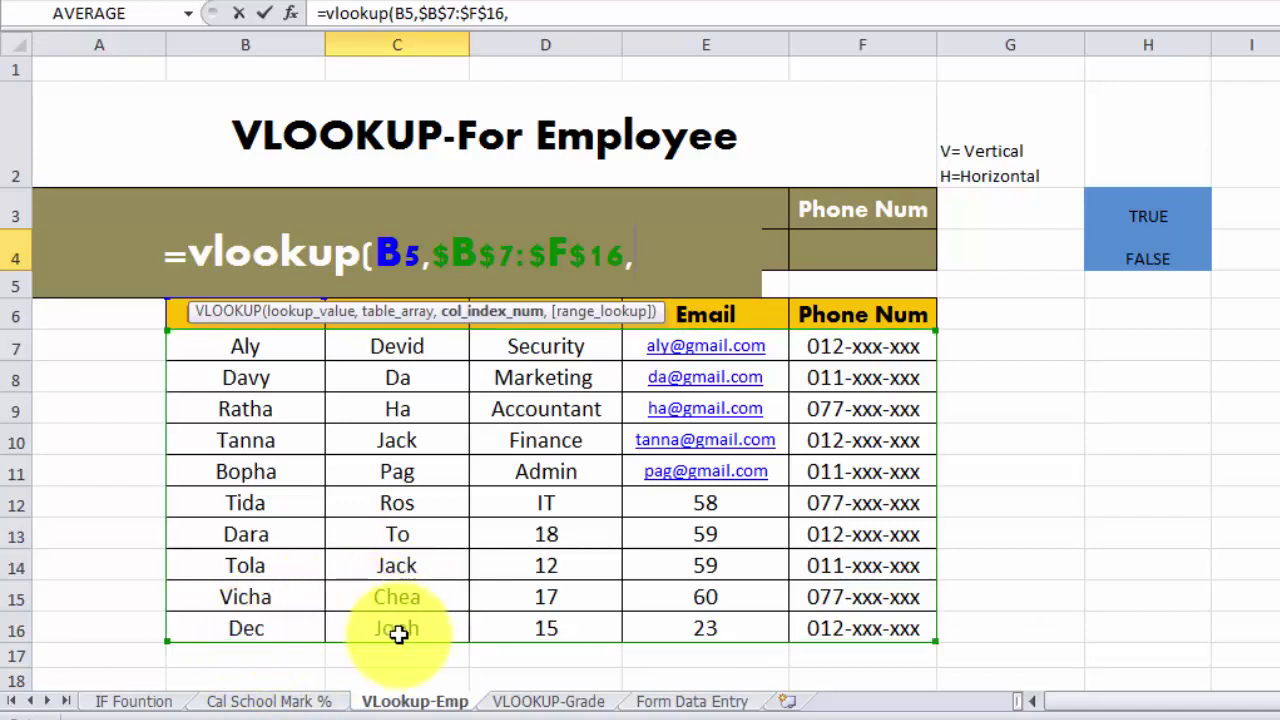
{"action": "type", "text": "2"}
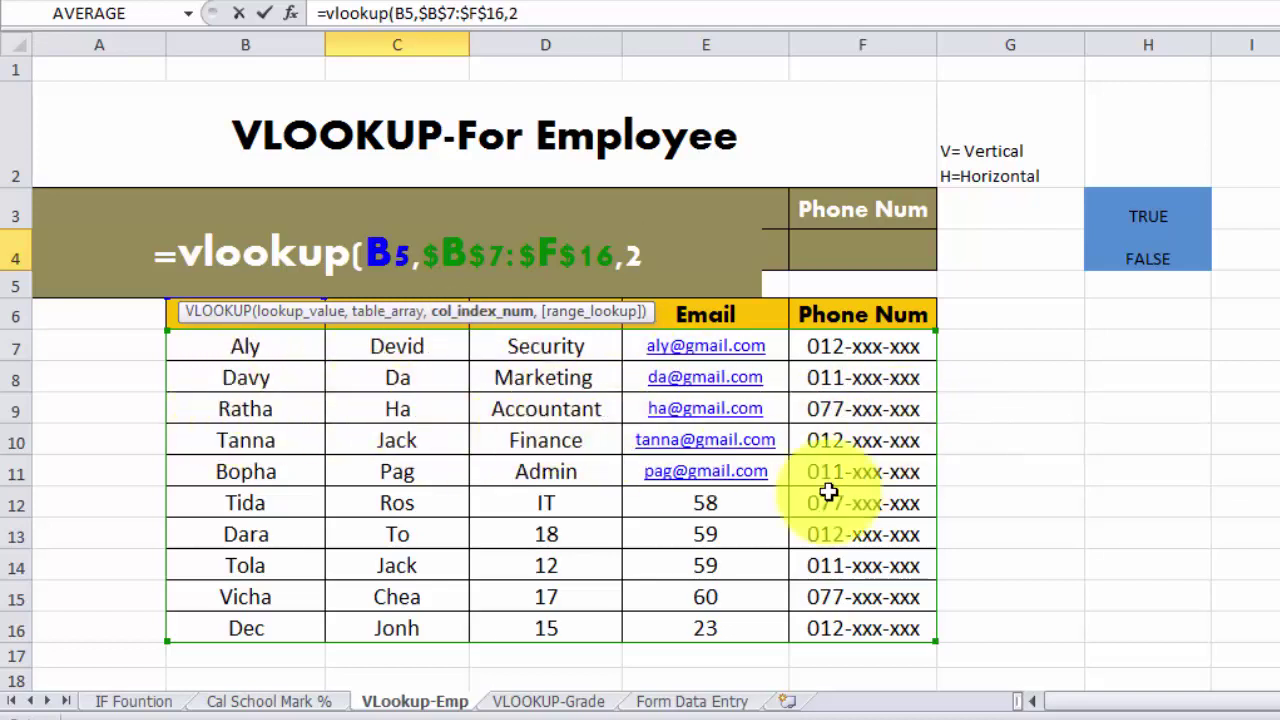
Commit the C4 formula and number cells B17:F17 from 1 to 5.
{"action": "scroll", "coordinate": [503, 634], "scroll_direction": "down", "scroll_amount": 1}
{"action": "key", "text": "Return"}
{"action": "left_click", "coordinate": [226, 479]}
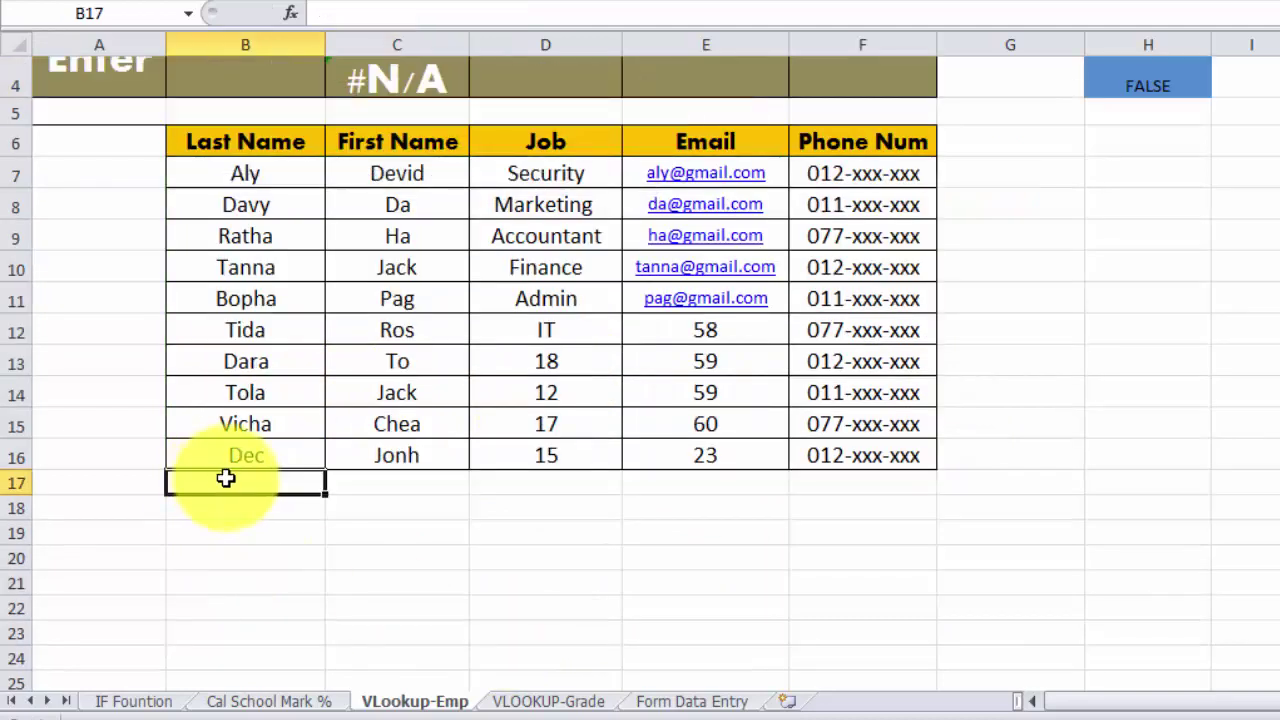
{"action": "type", "text": "1"}
{"action": "left_click", "coordinate": [420, 494]}
{"action": "type", "text": "2"}
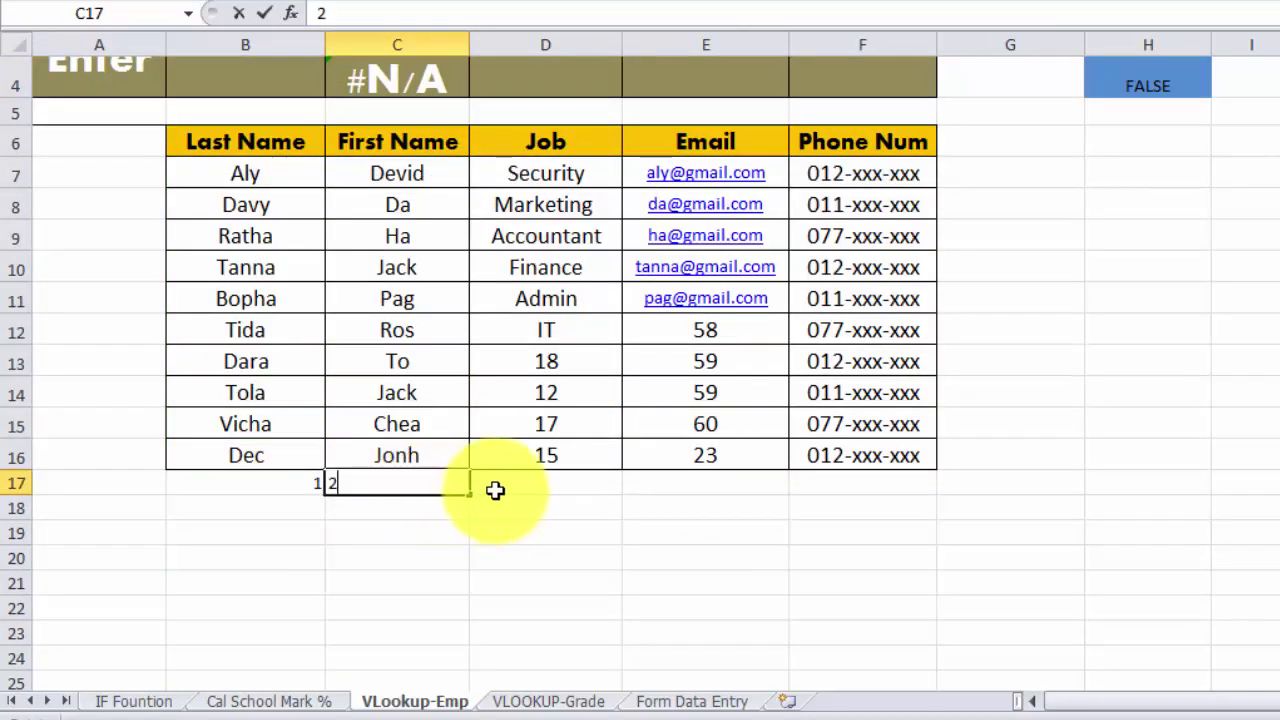
{"action": "left_click", "coordinate": [495, 490]}
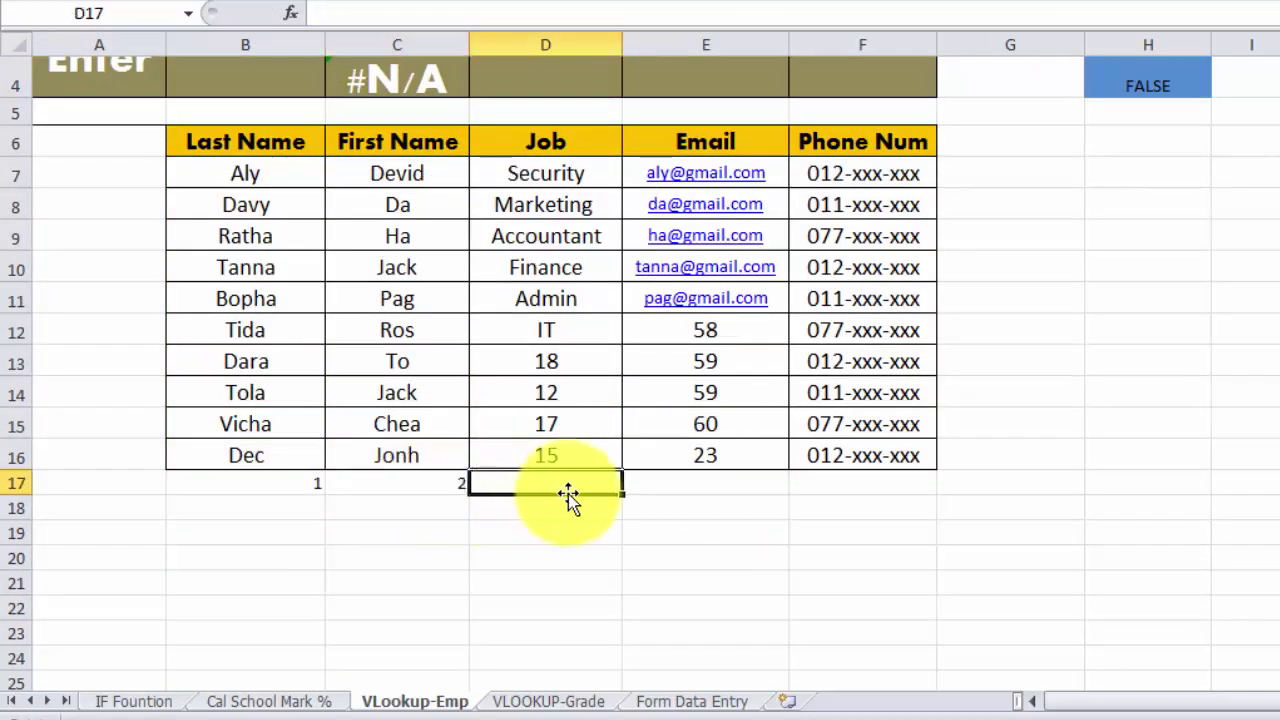
{"action": "type", "text": "3"}
{"action": "left_click", "coordinate": [686, 491]}
{"action": "type", "text": "4"}
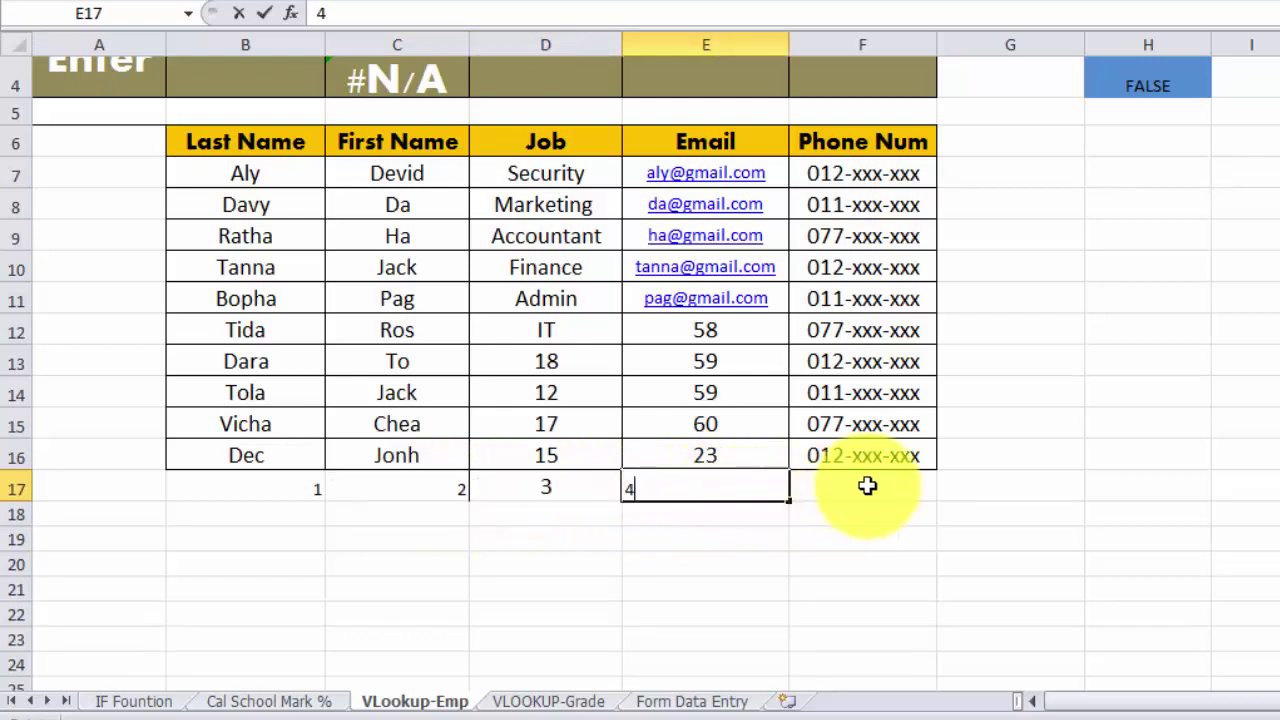
{"action": "left_click", "coordinate": [867, 494]}
{"action": "type", "text": "5"}
{"action": "left_click", "coordinate": [850, 514]}
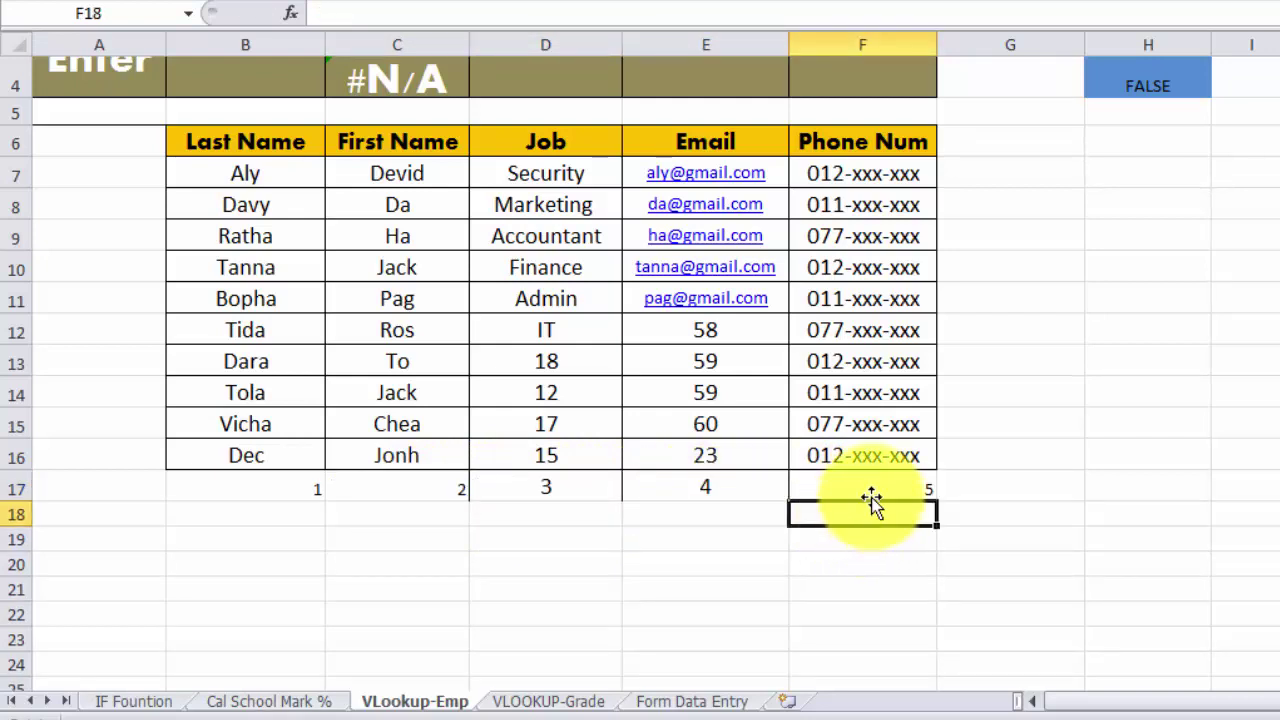
{"action": "left_click_drag", "start_coordinate": [642, 490], "coordinate": [642, 490]}
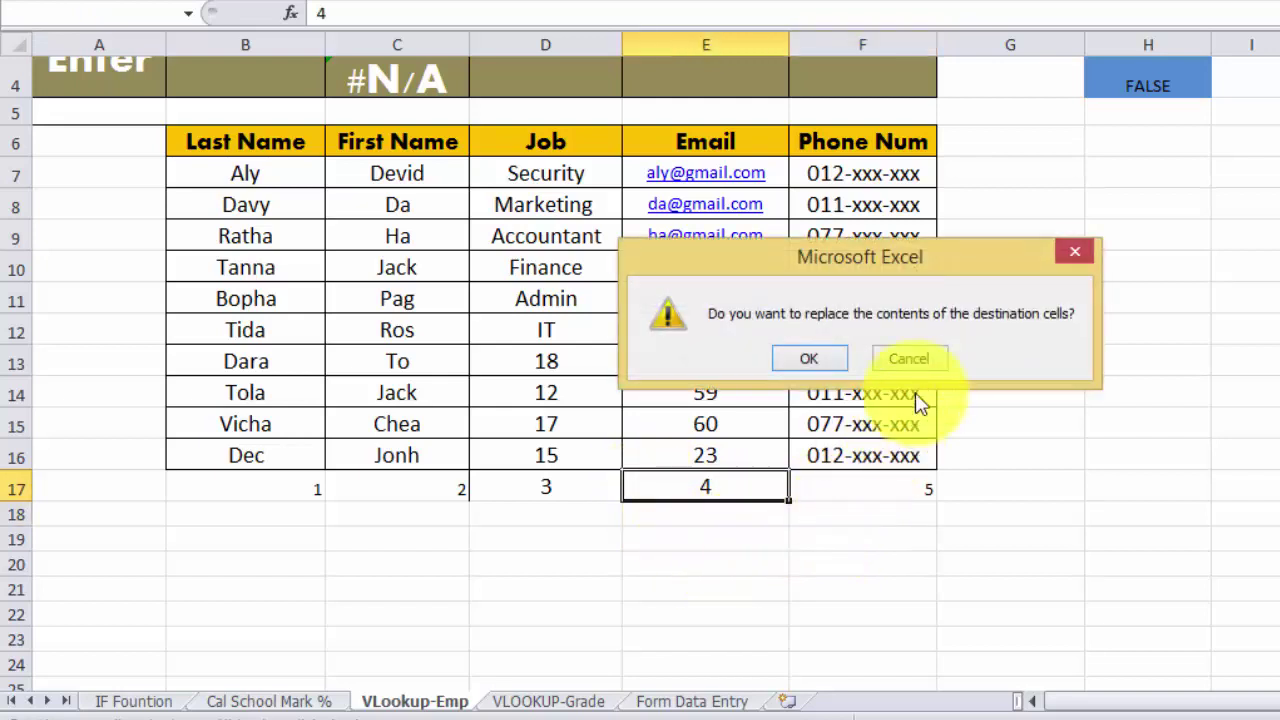
{"action": "left_click", "coordinate": [909, 360]}
{"action": "left_click", "coordinate": [853, 516]}
Make the column numbers in B17:F17 red and centred.
{"action": "left_click_drag", "start_coordinate": [795, 487], "coordinate": [246, 487]}
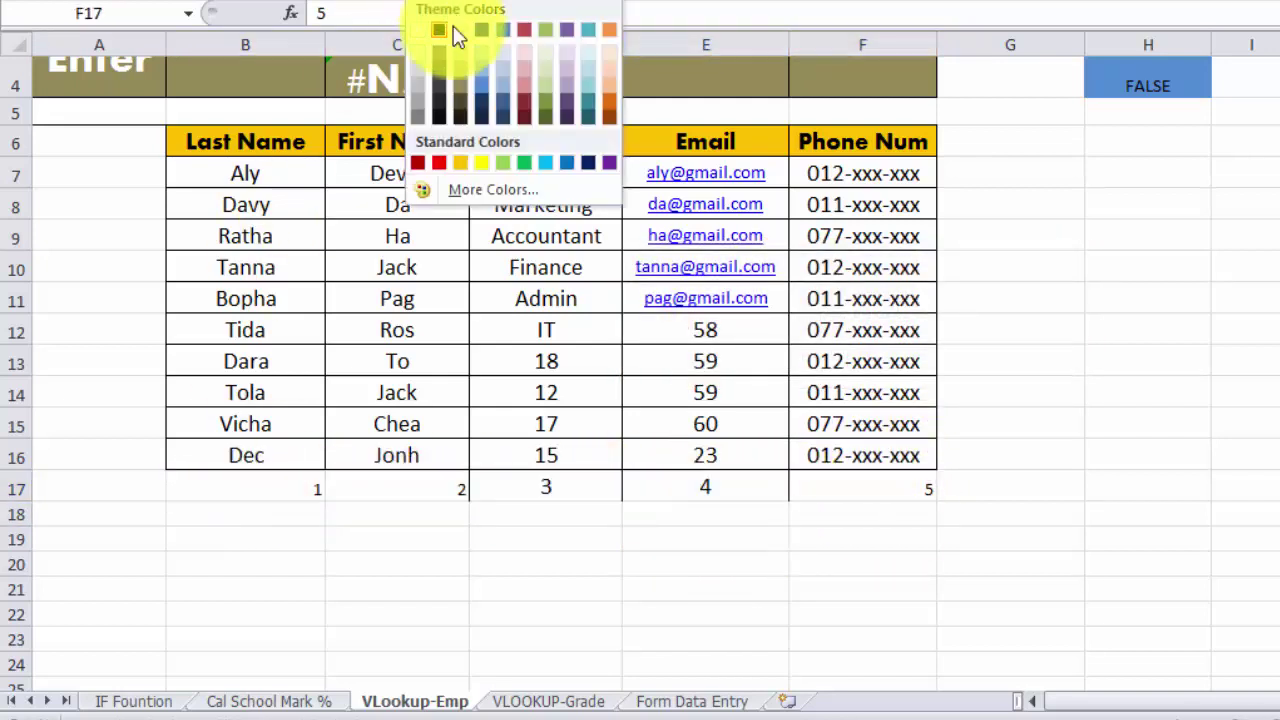
{"action": "left_click", "coordinate": [439, 162]}
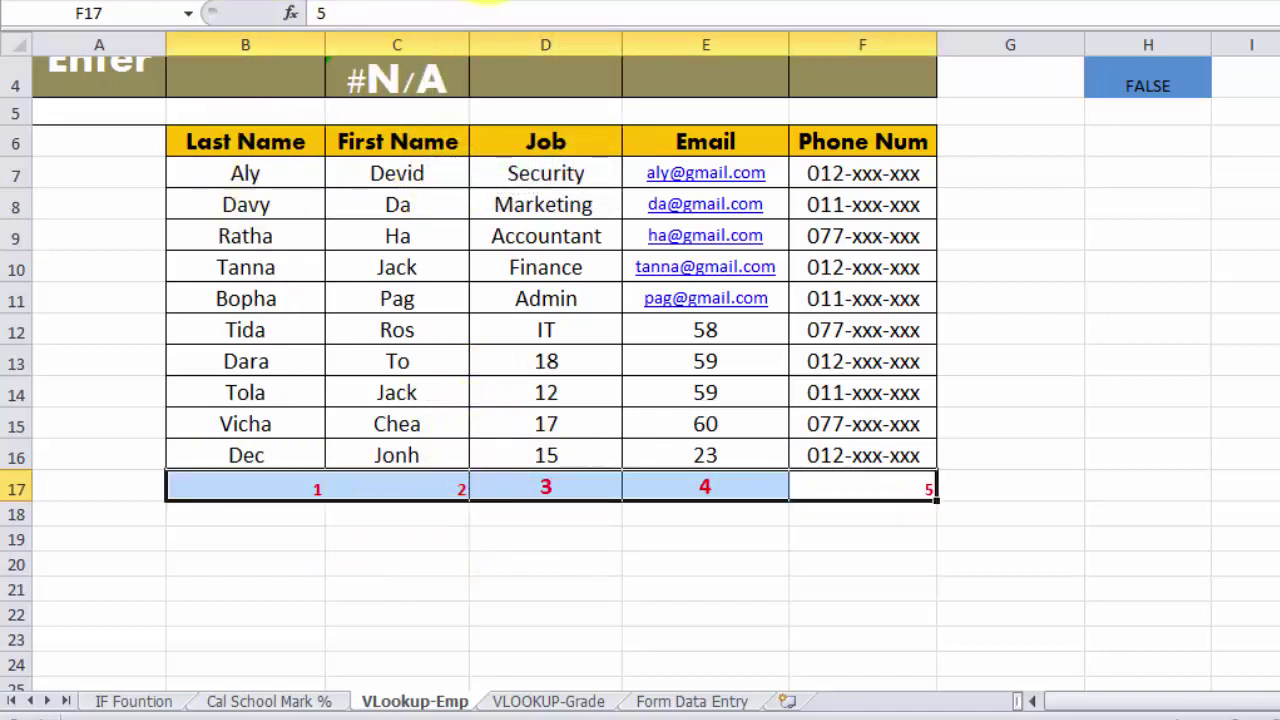
{"action": "key", "text": "alt+h"}
{"action": "key", "text": "a"}
{"action": "key", "text": "c"}
{"action": "left_click", "coordinate": [451, 563]}
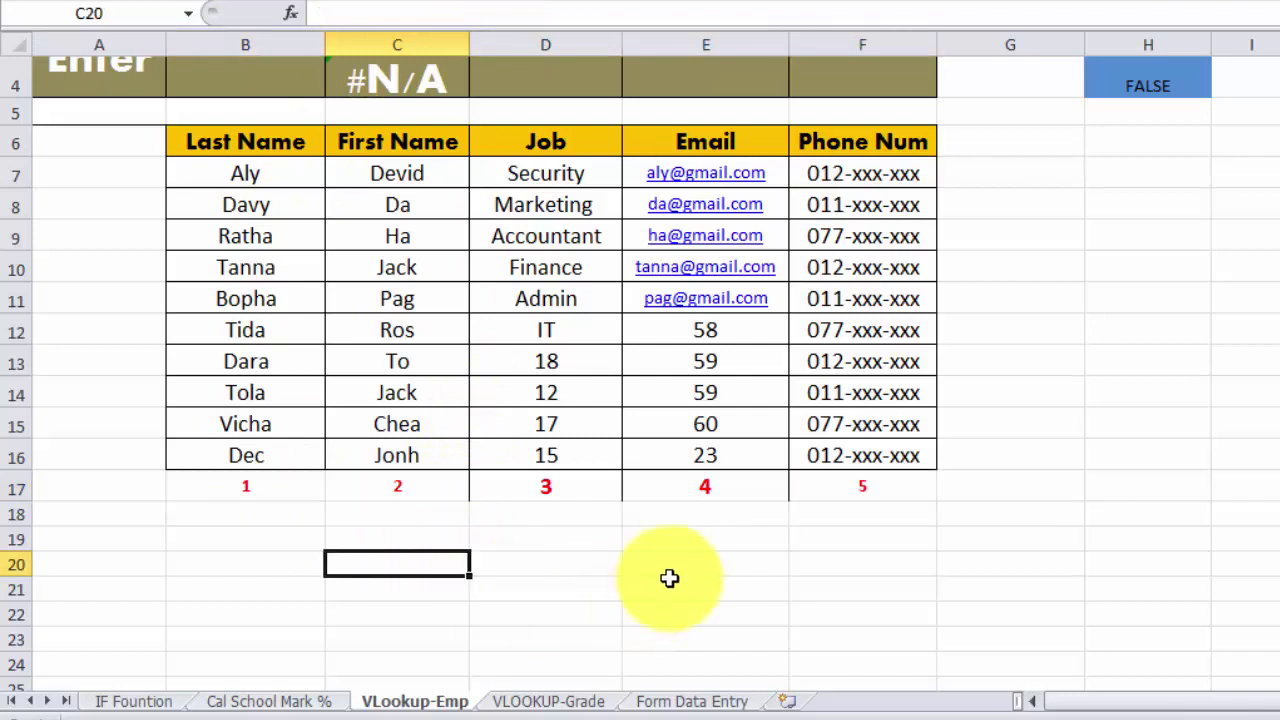
{"action": "scroll", "coordinate": [678, 562], "scroll_direction": "up", "scroll_amount": 1}
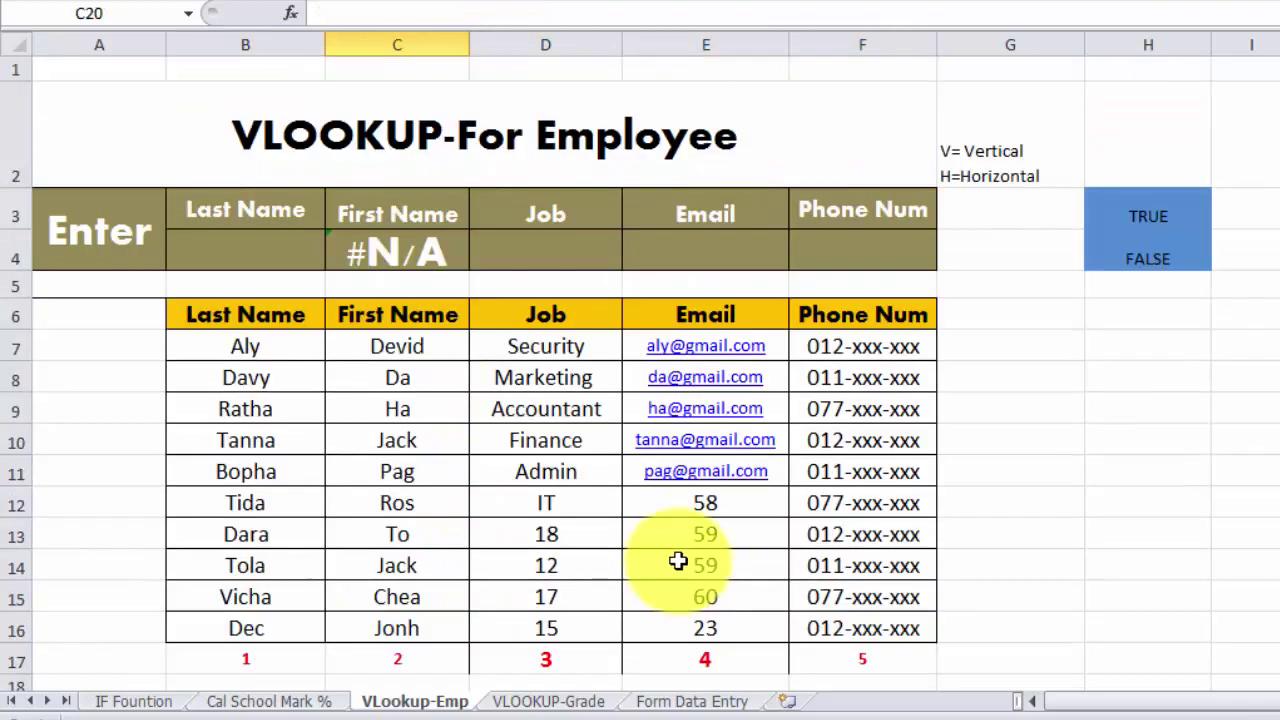
Append false to the C4 formula: =VLOOKUP(B5,$B$7:$F$16,2,false).
{"action": "left_click", "coordinate": [421, 256]}
{"action": "left_click", "coordinate": [531, 13]}
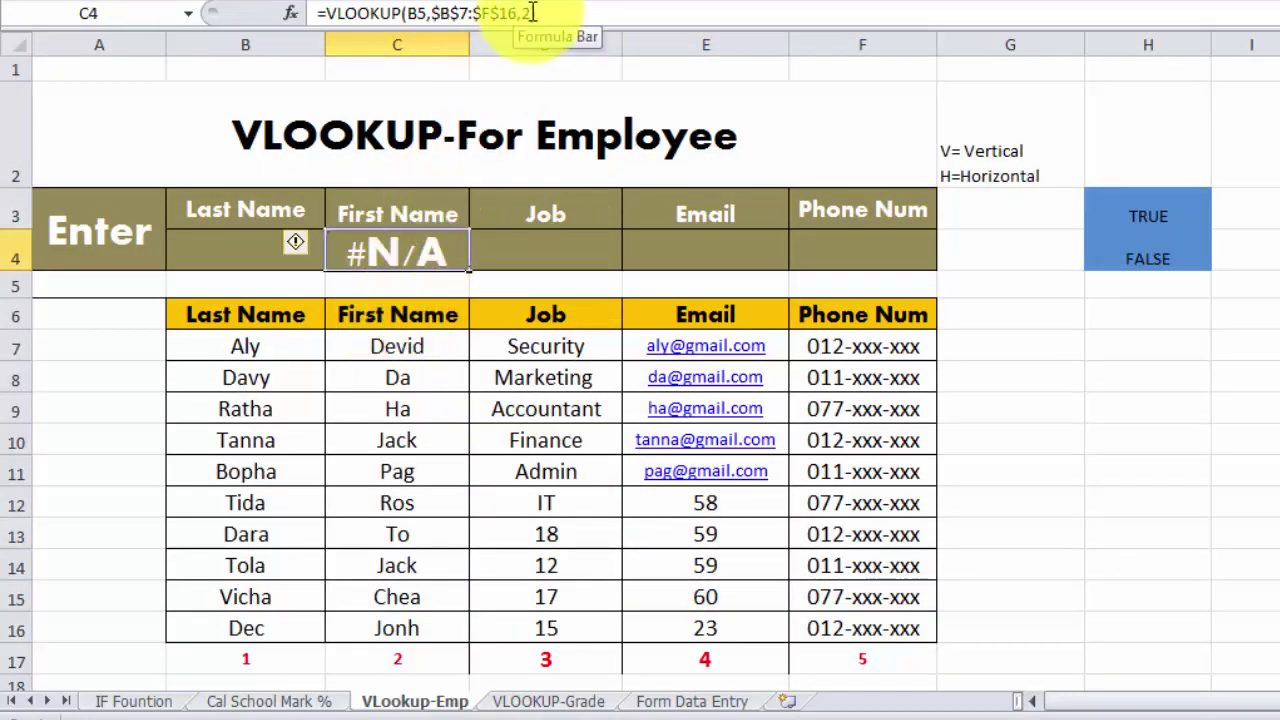
{"action": "left_click", "coordinate": [533, 13]}
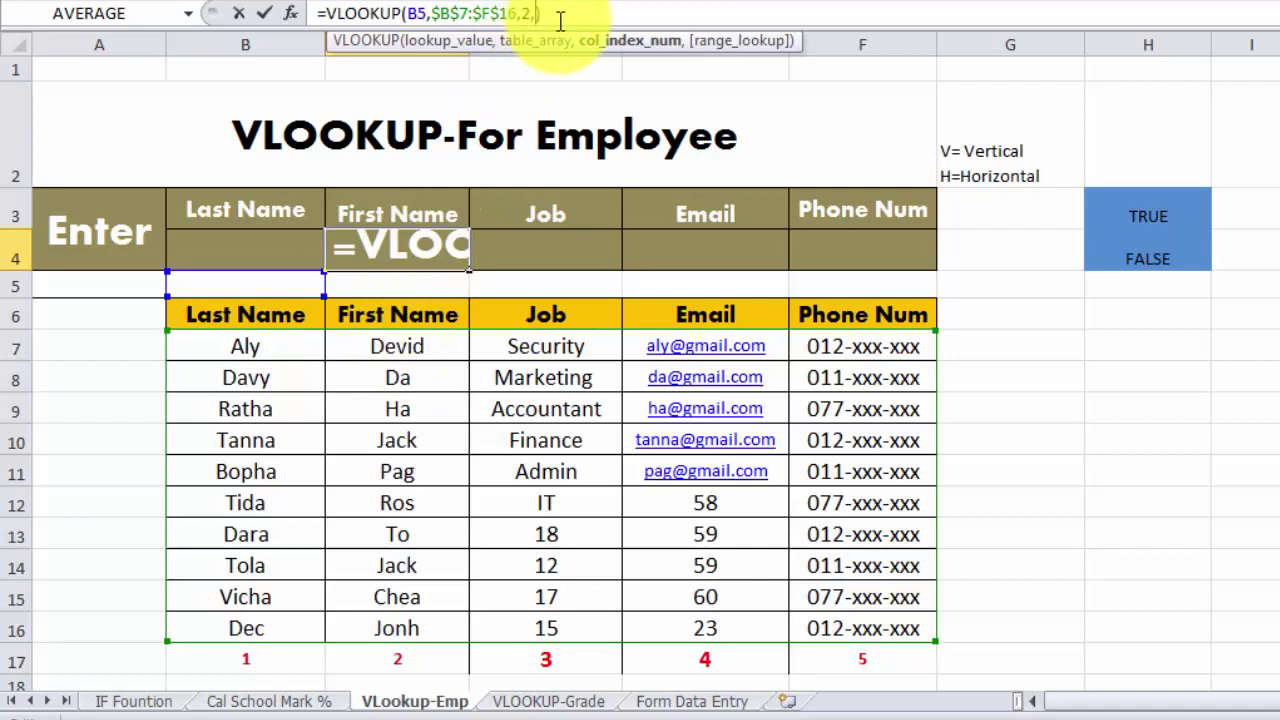
{"action": "type", "text": ","}
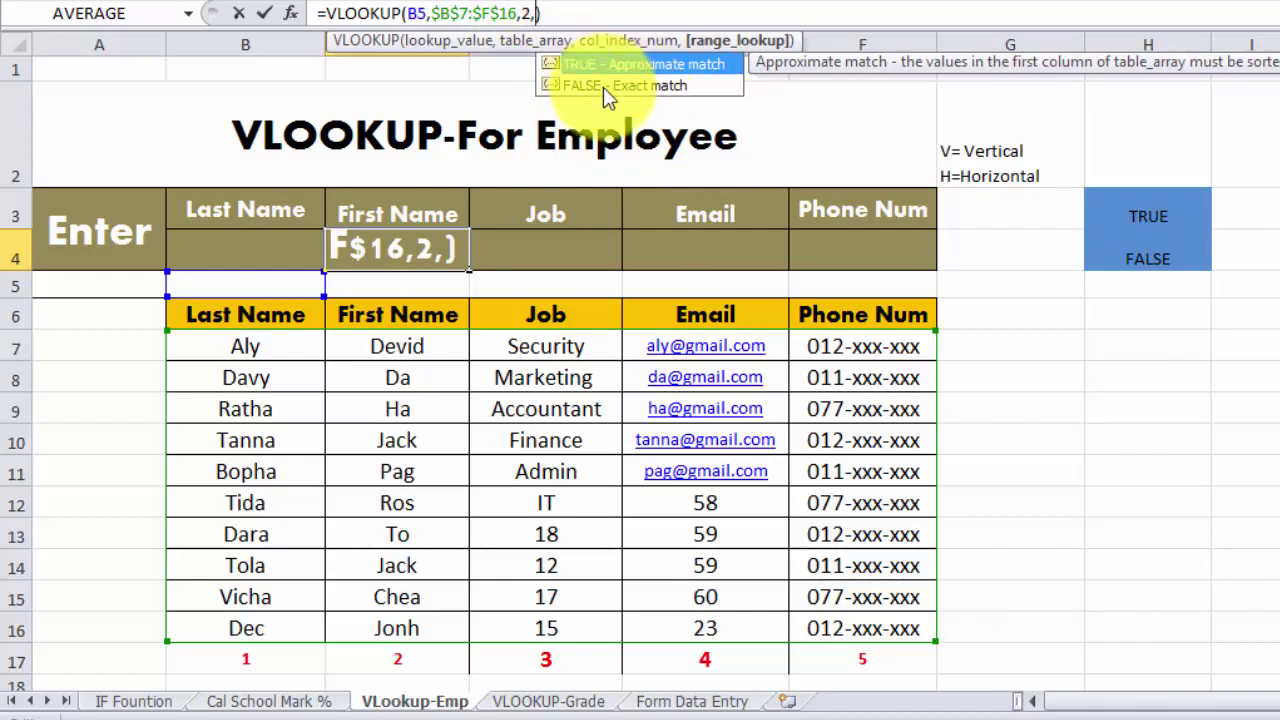
{"action": "type", "text": "fals"}
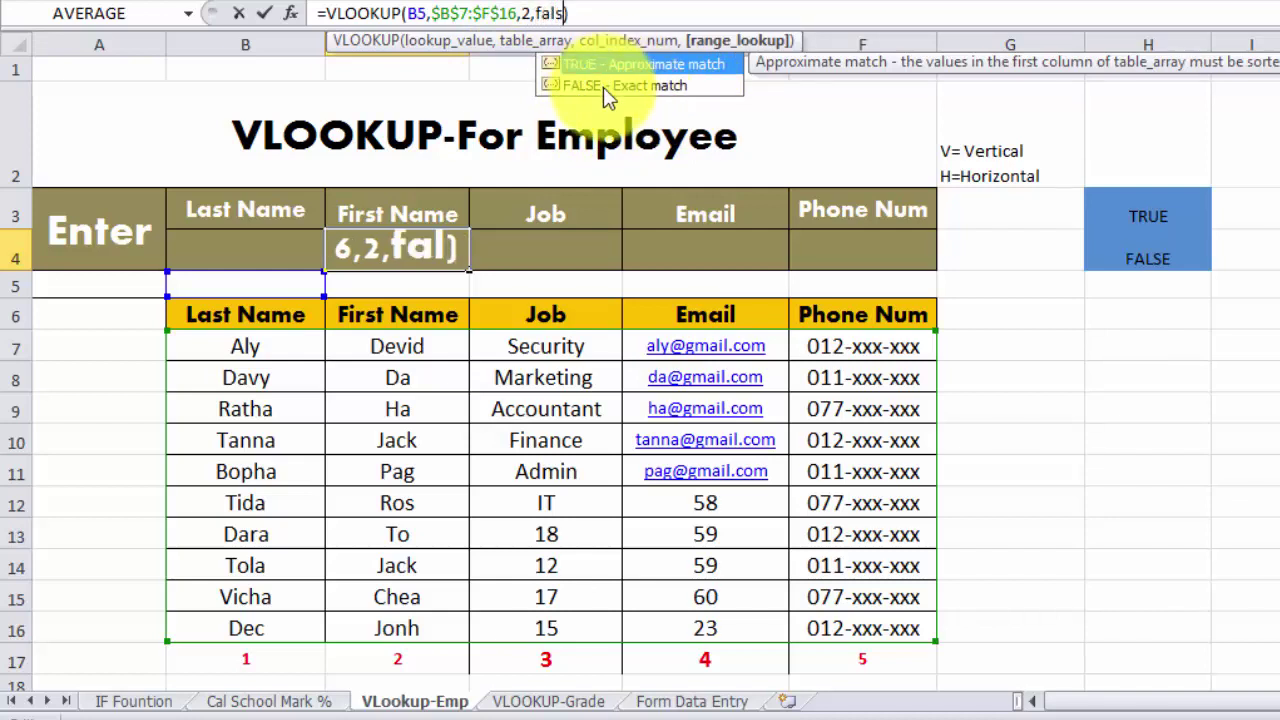
{"action": "type", "text": "e"}
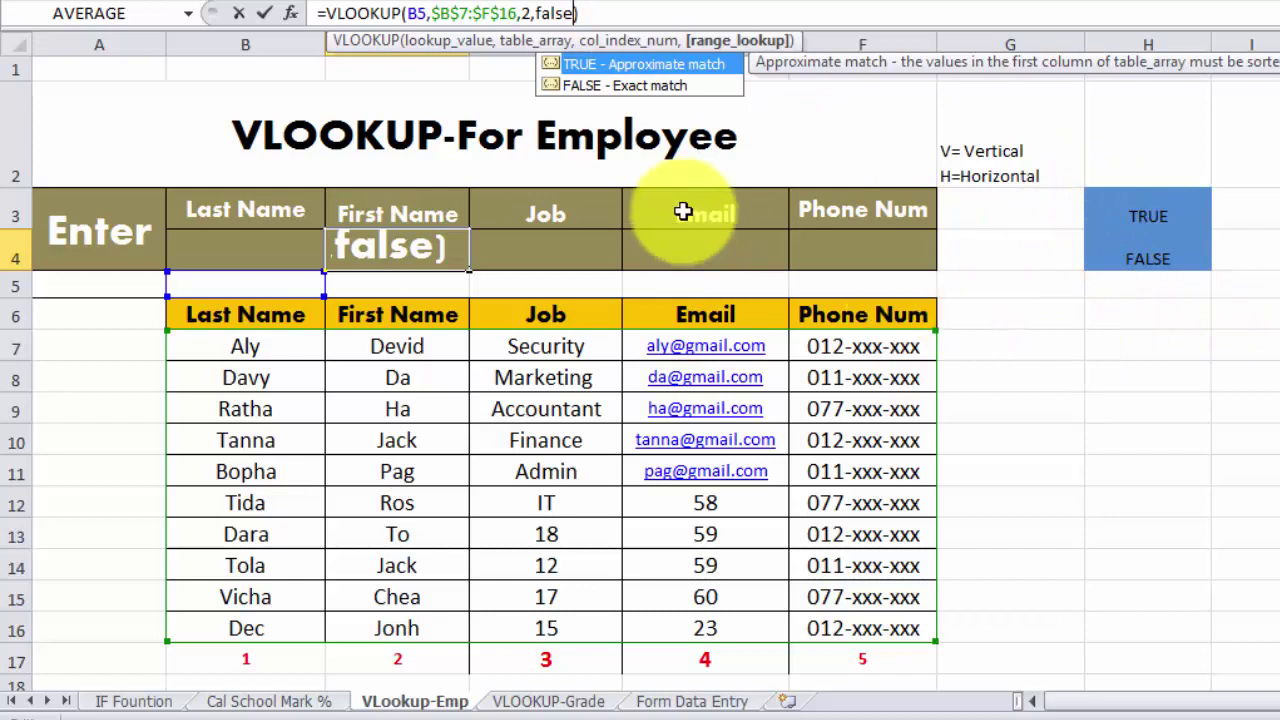
{"action": "left_click", "coordinate": [609, 12]}
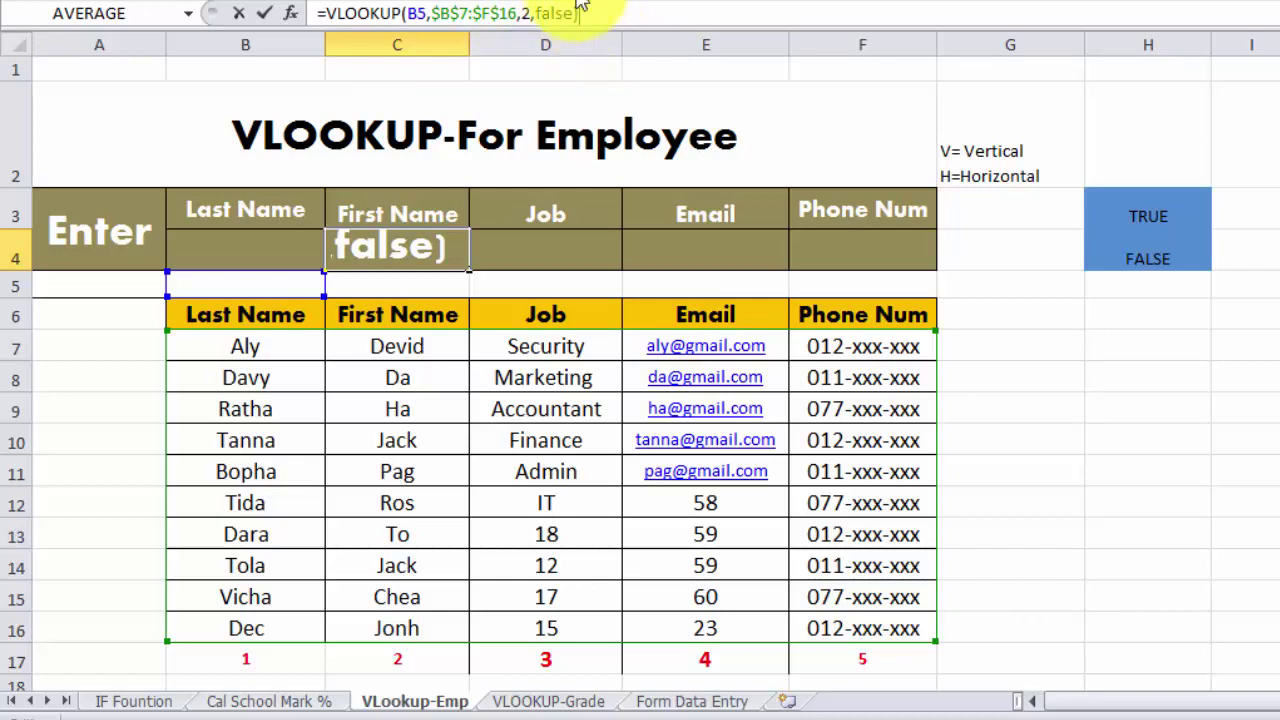
Commit the exact-match formula and ignore the #N/A error on C4.
{"action": "key", "text": "Return"}
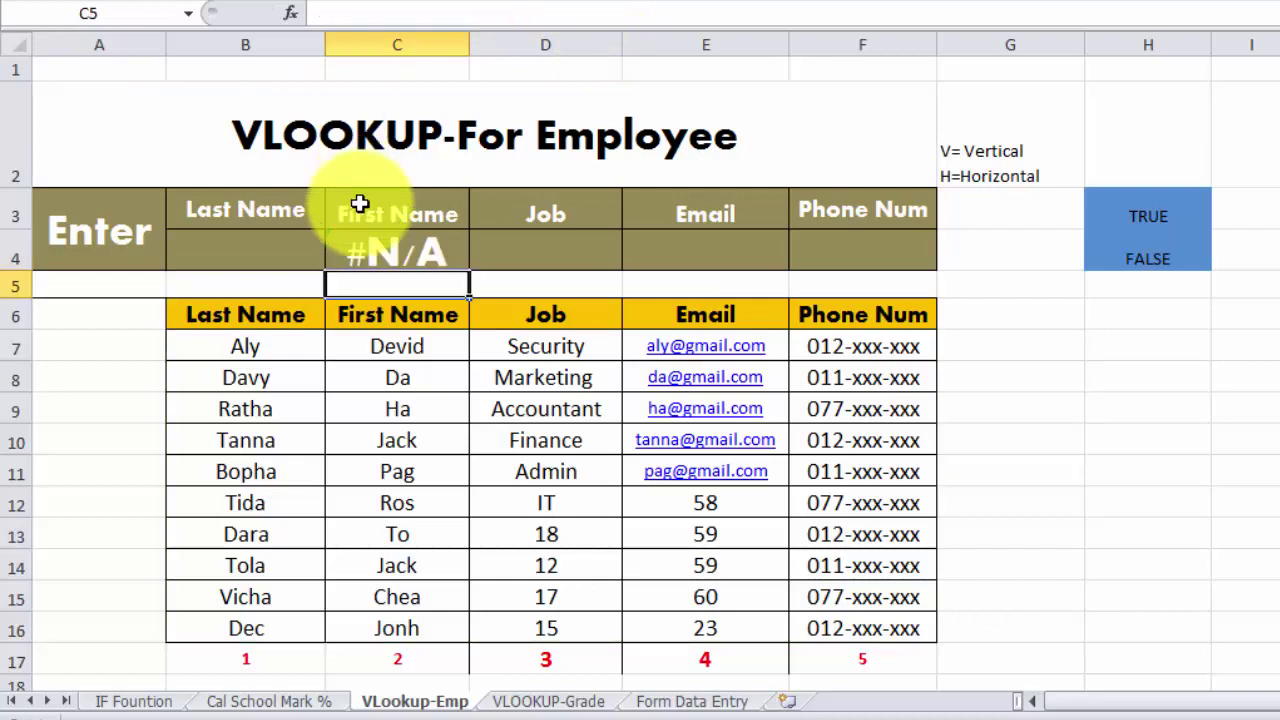
{"action": "left_click", "coordinate": [403, 250]}
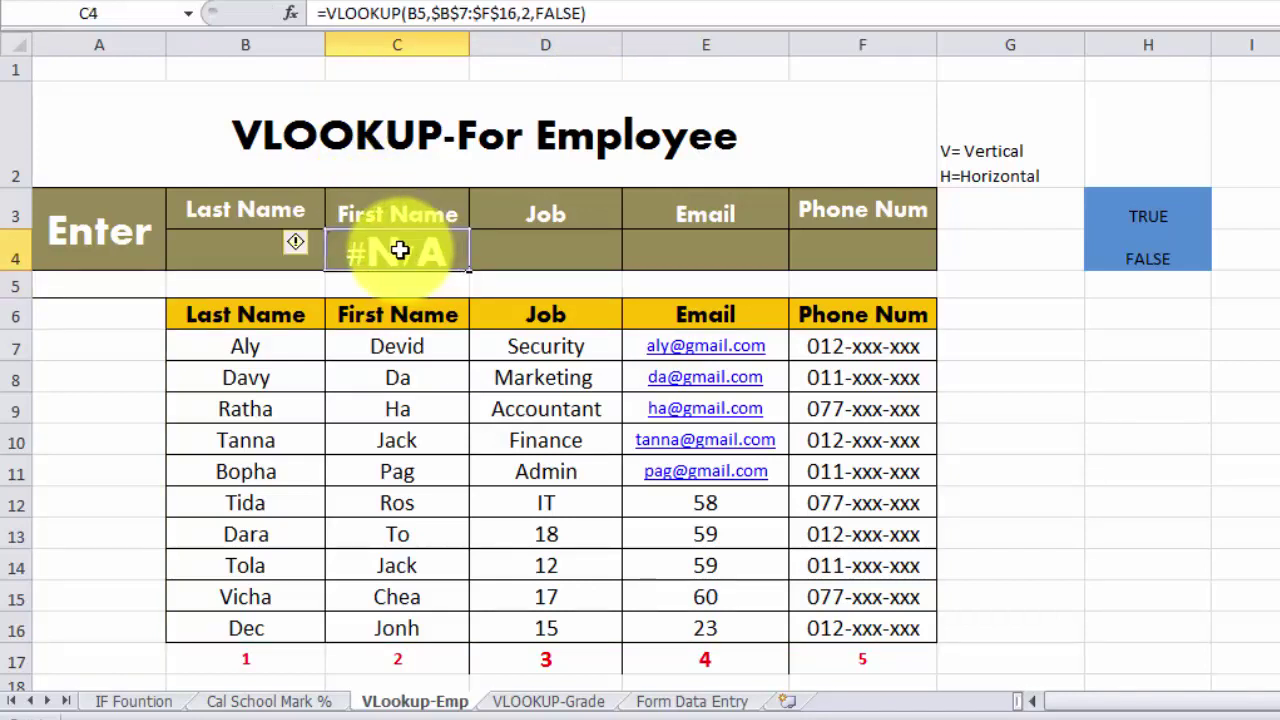
{"action": "left_click", "coordinate": [295, 246]}
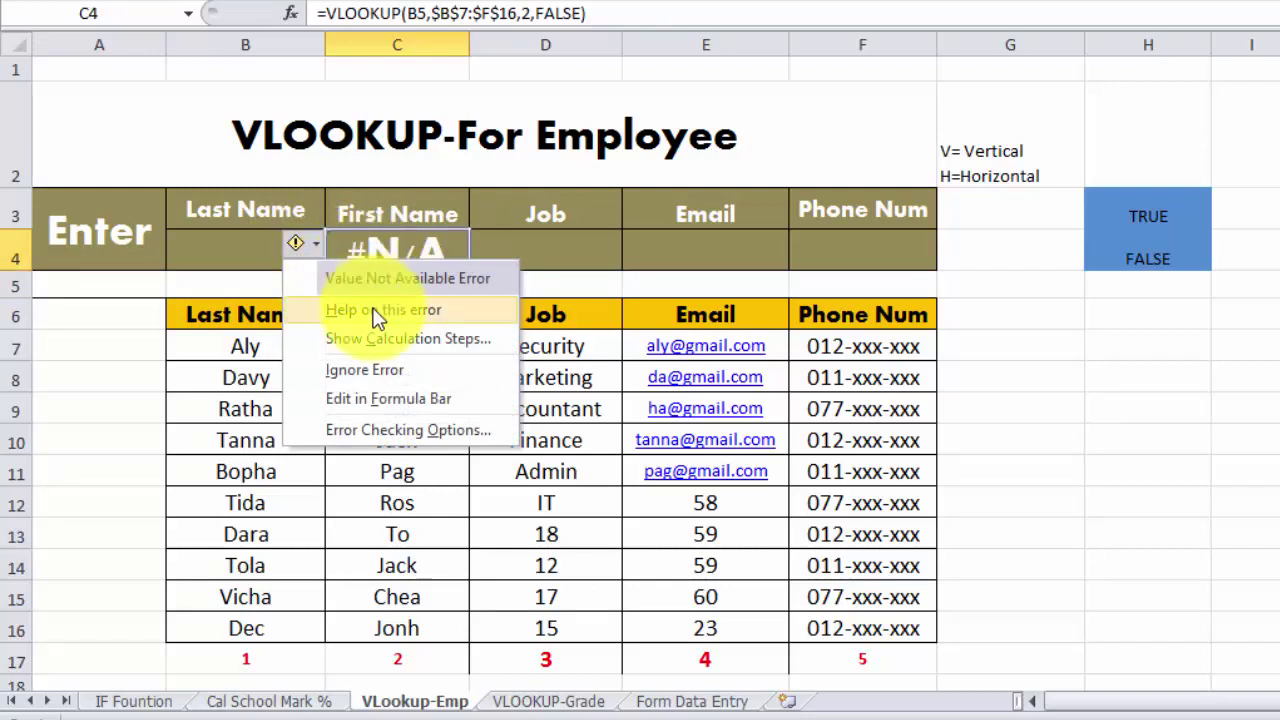
{"action": "left_click", "coordinate": [375, 370]}
Enter an employee's last name in the Last Name cell B4.
{"action": "left_click", "coordinate": [257, 250]}
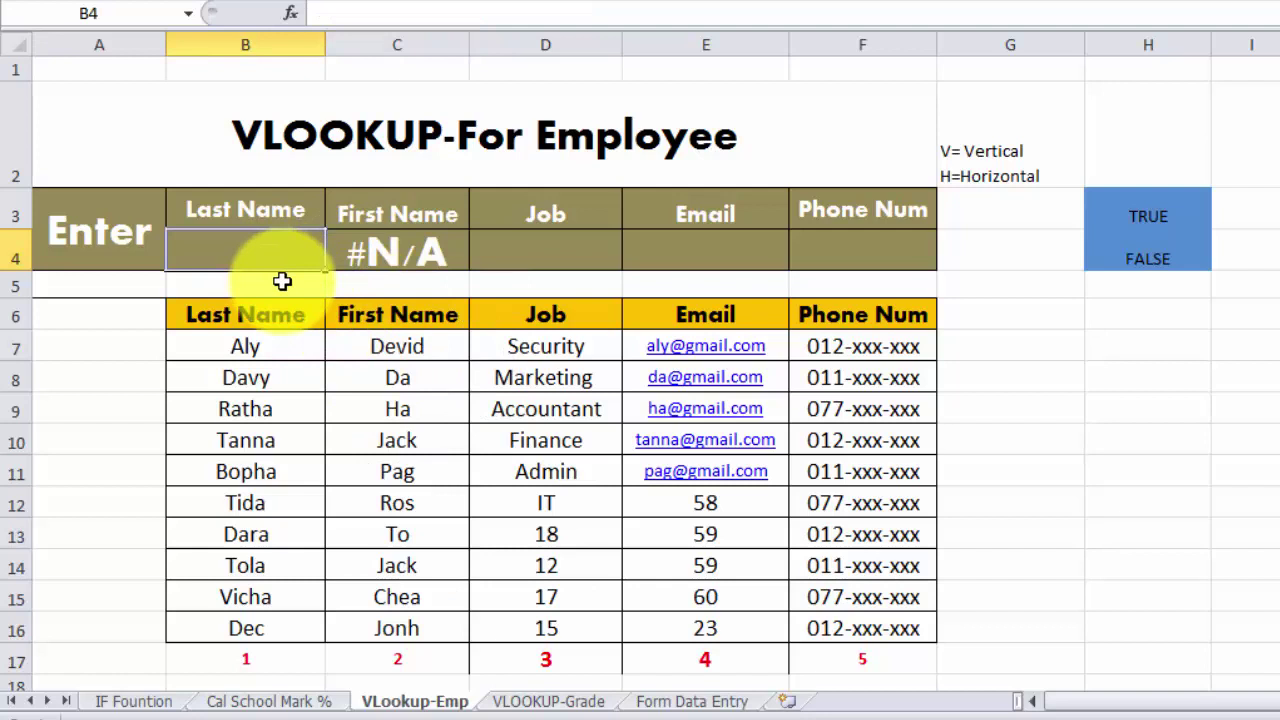
{"action": "type", "text": "davy"}
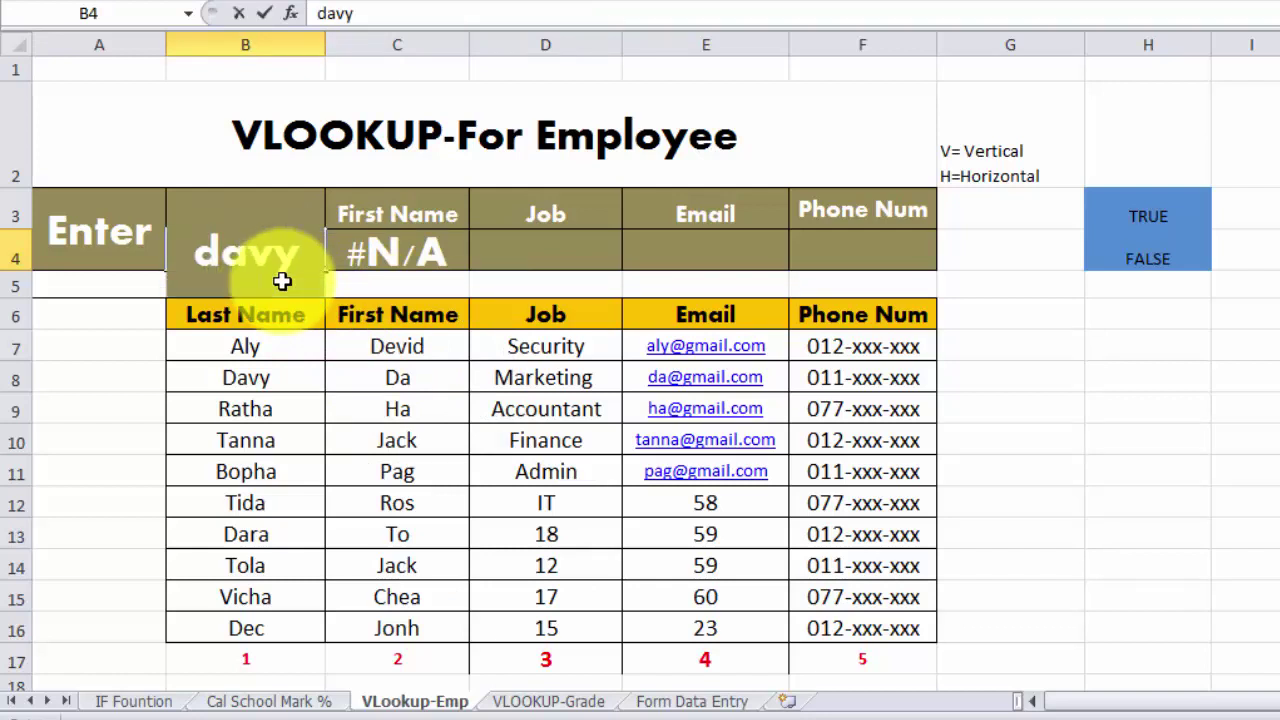
{"action": "key", "text": "Return"}
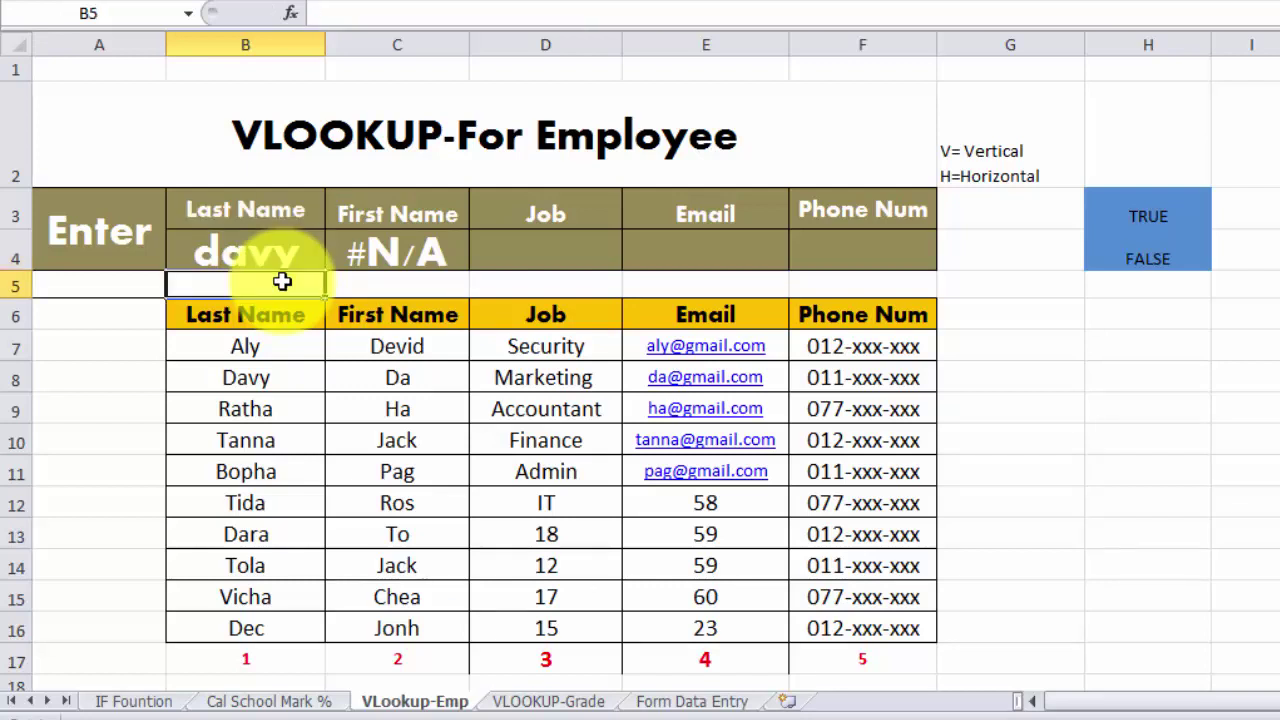
Edit the C4 formula's table range locks, then cancel the edit unchanged.
{"action": "left_click", "coordinate": [413, 256]}
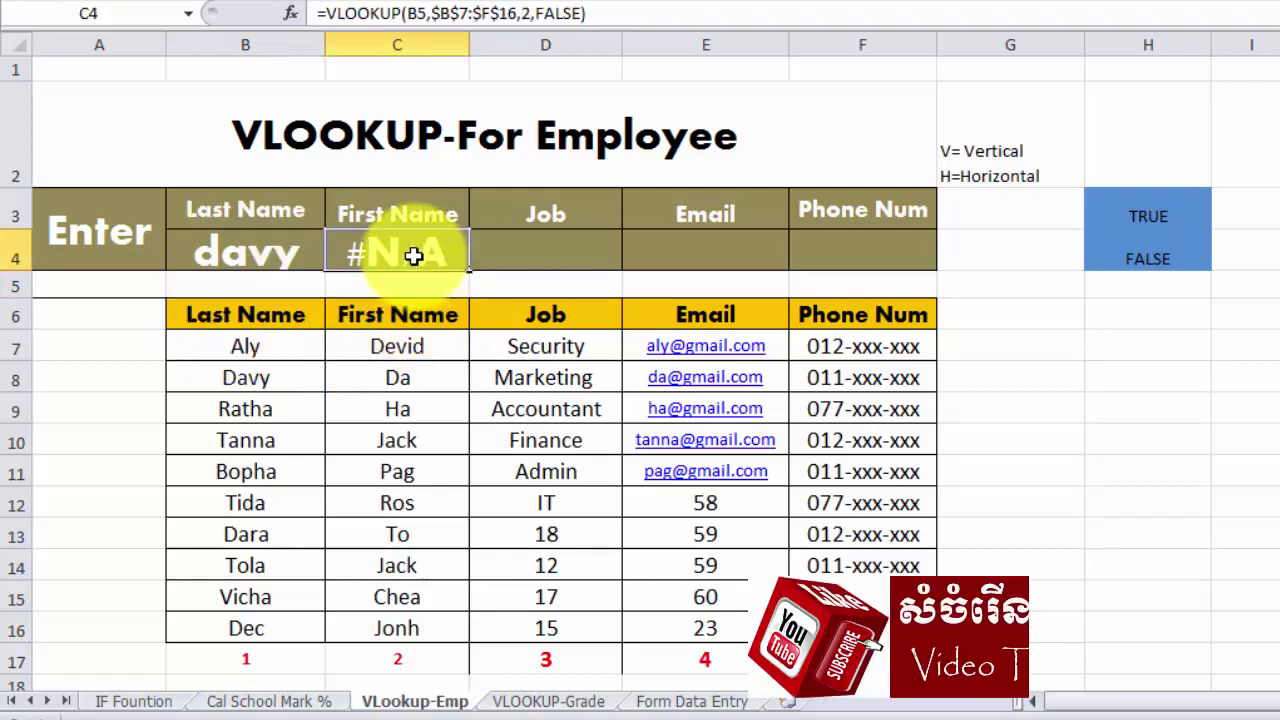
{"action": "double_click", "coordinate": [413, 256]}
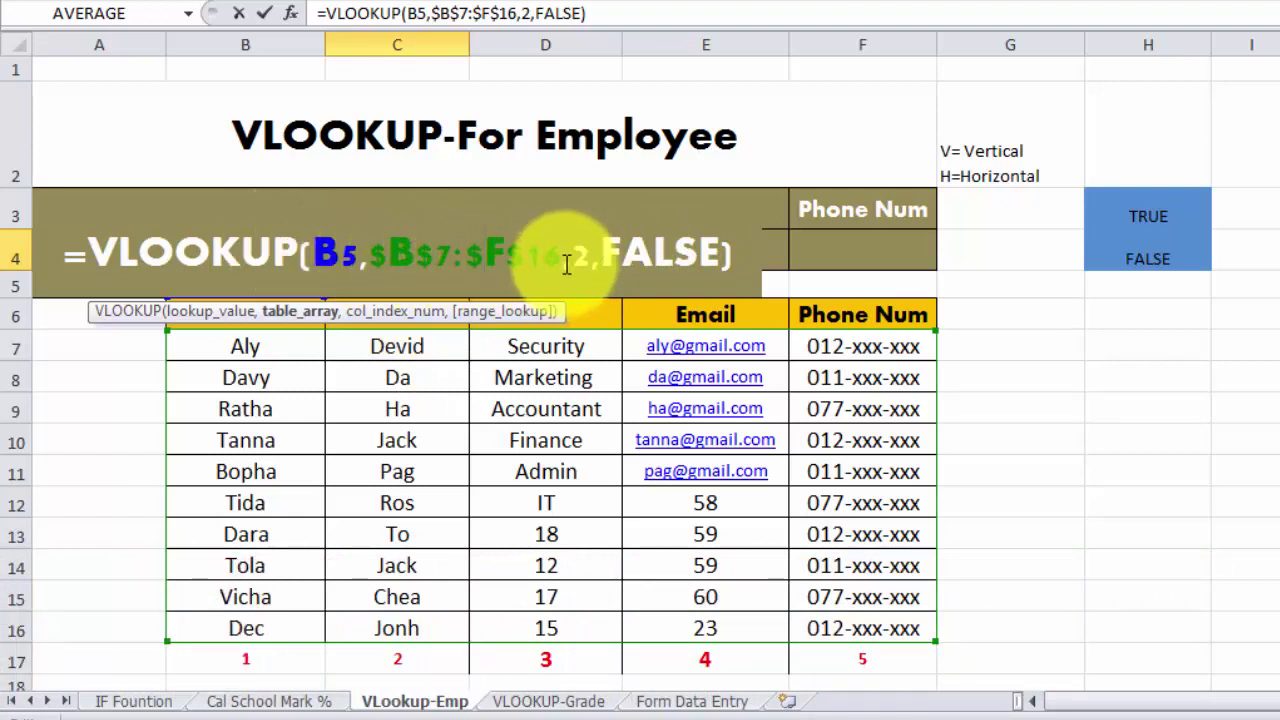
{"action": "key", "text": "BackSpace"}
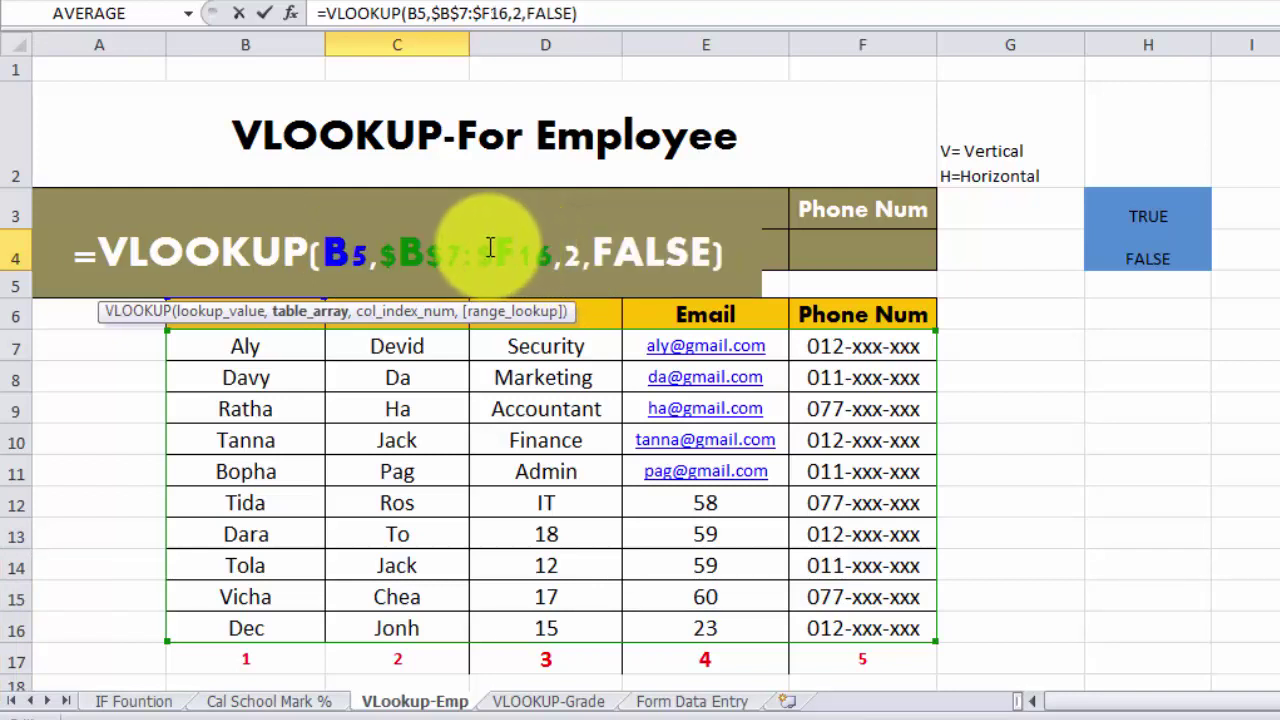
{"action": "key", "text": "BackSpace"}
{"action": "key", "text": "BackSpace"}
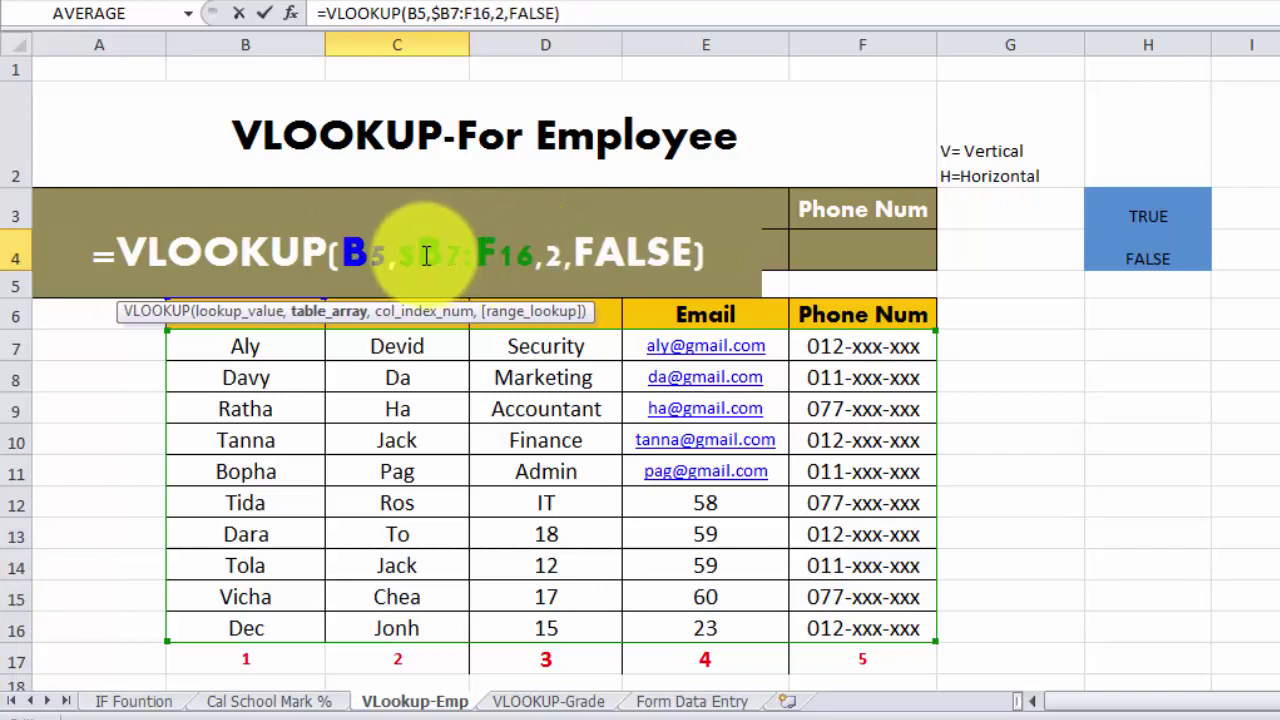
{"action": "key", "text": "BackSpace"}
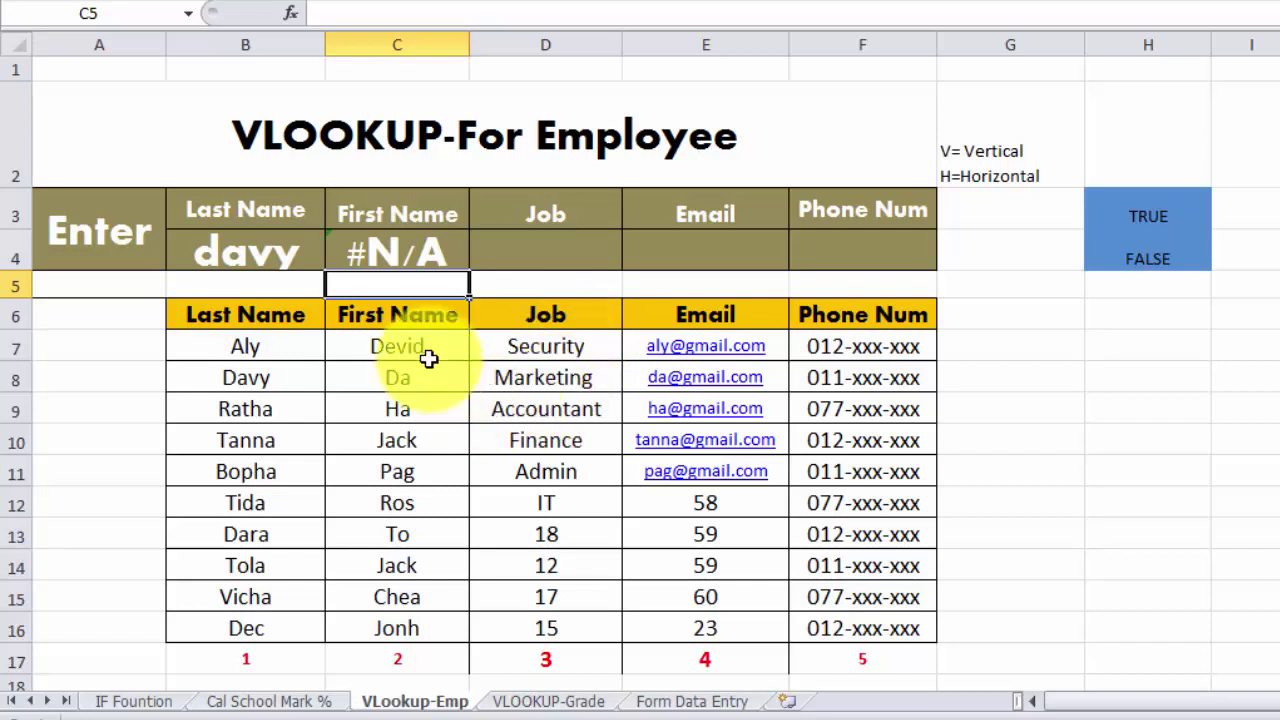
{"action": "left_click", "coordinate": [390, 249]}
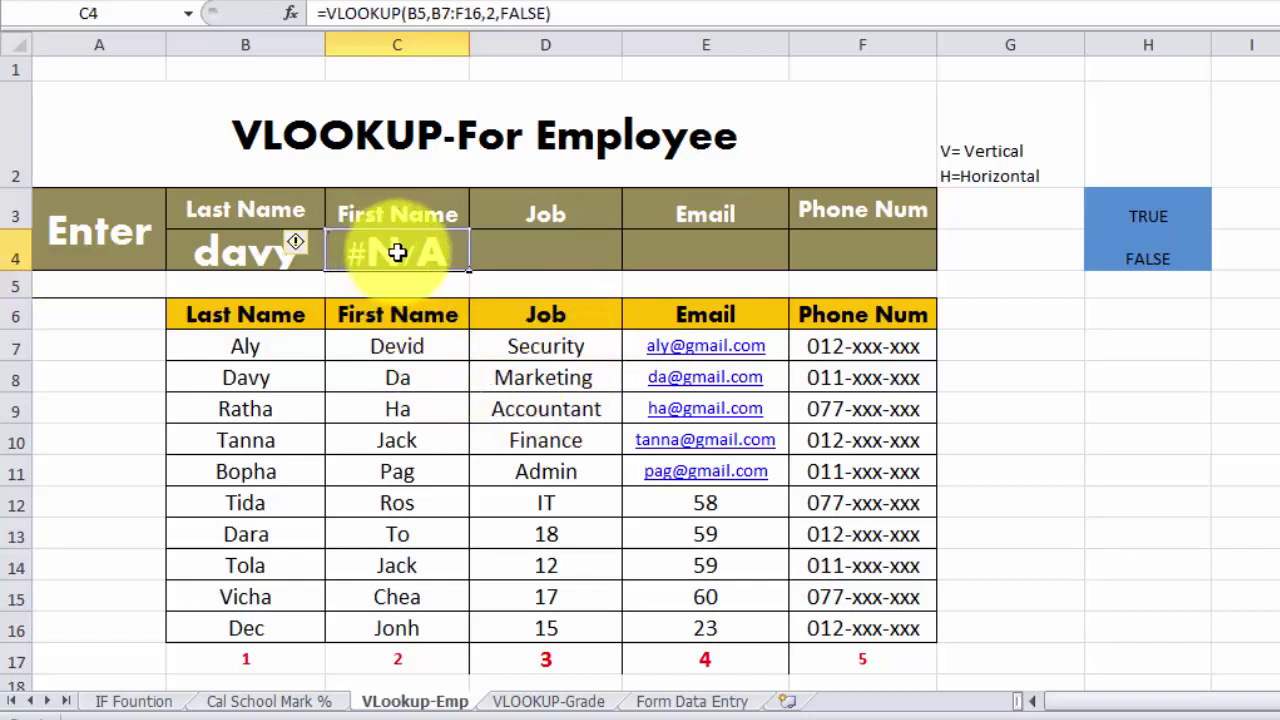
{"action": "double_click", "coordinate": [397, 253]}
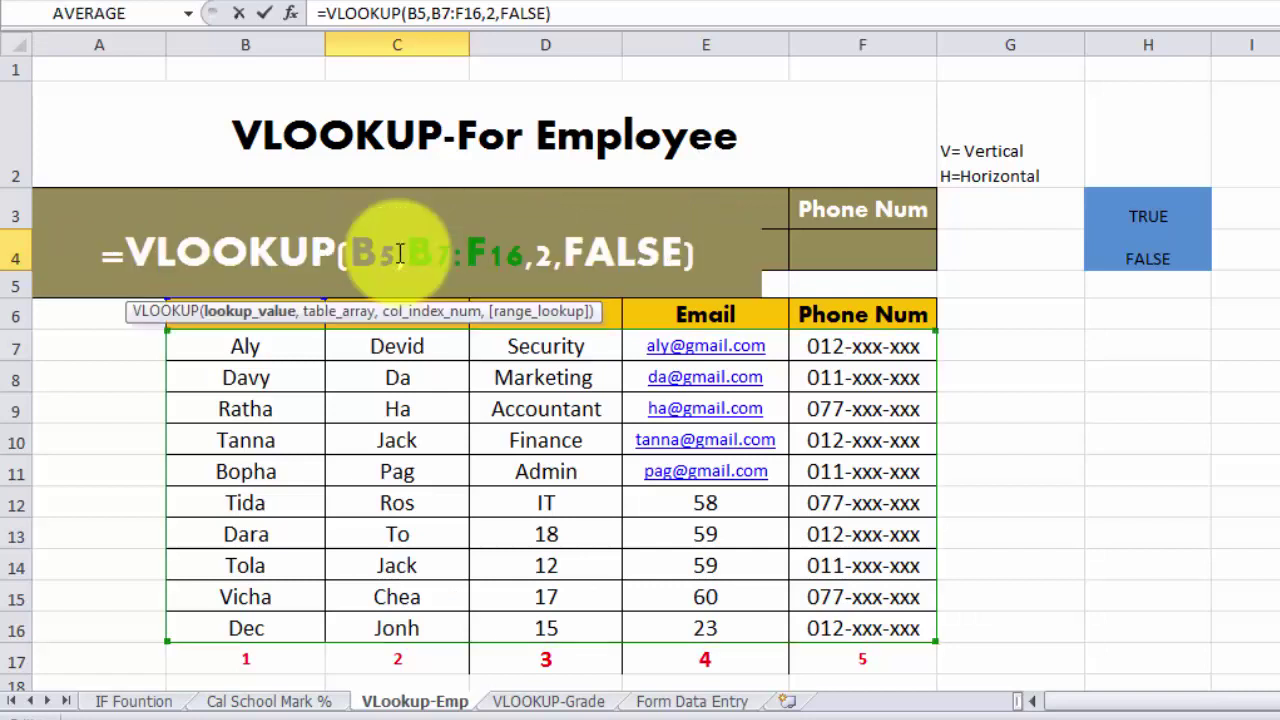
{"action": "key", "text": "Escape"}
Change the C4 formula's lookup value from B5 to B4 so it returns the first name.
{"action": "left_click", "coordinate": [239, 255]}
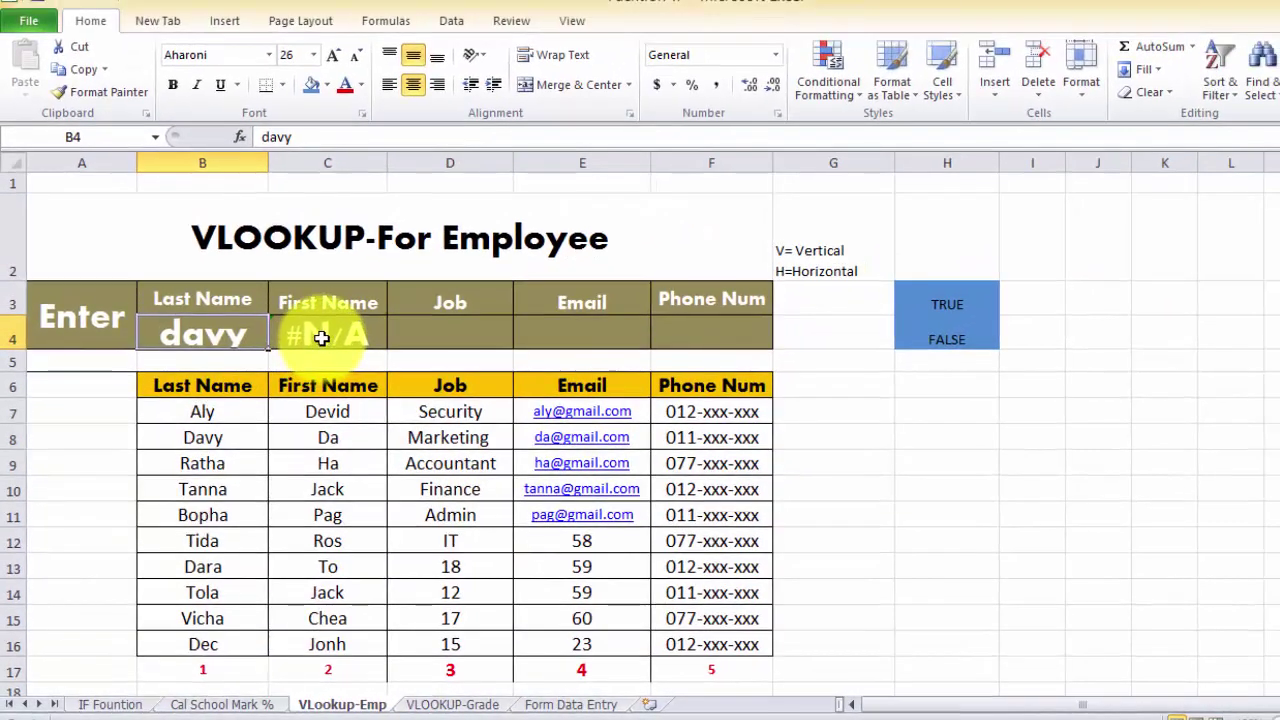
{"action": "left_click", "coordinate": [325, 335]}
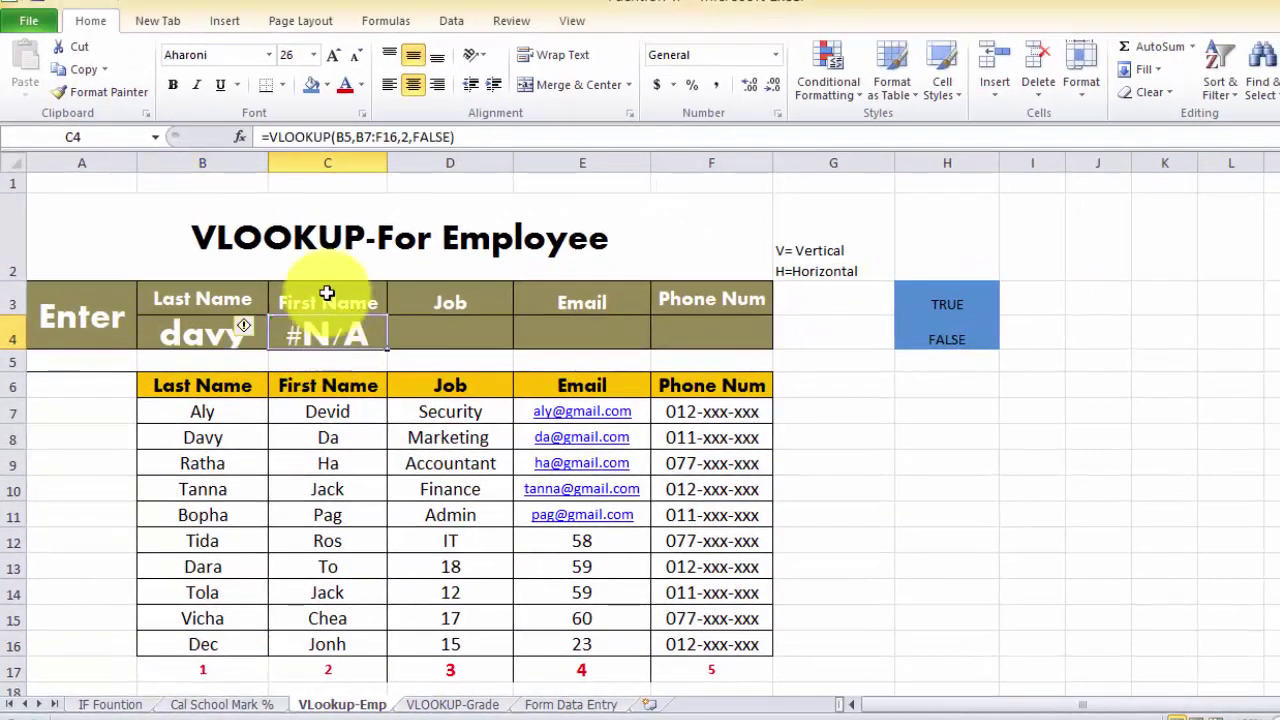
{"action": "left_click", "coordinate": [352, 137]}
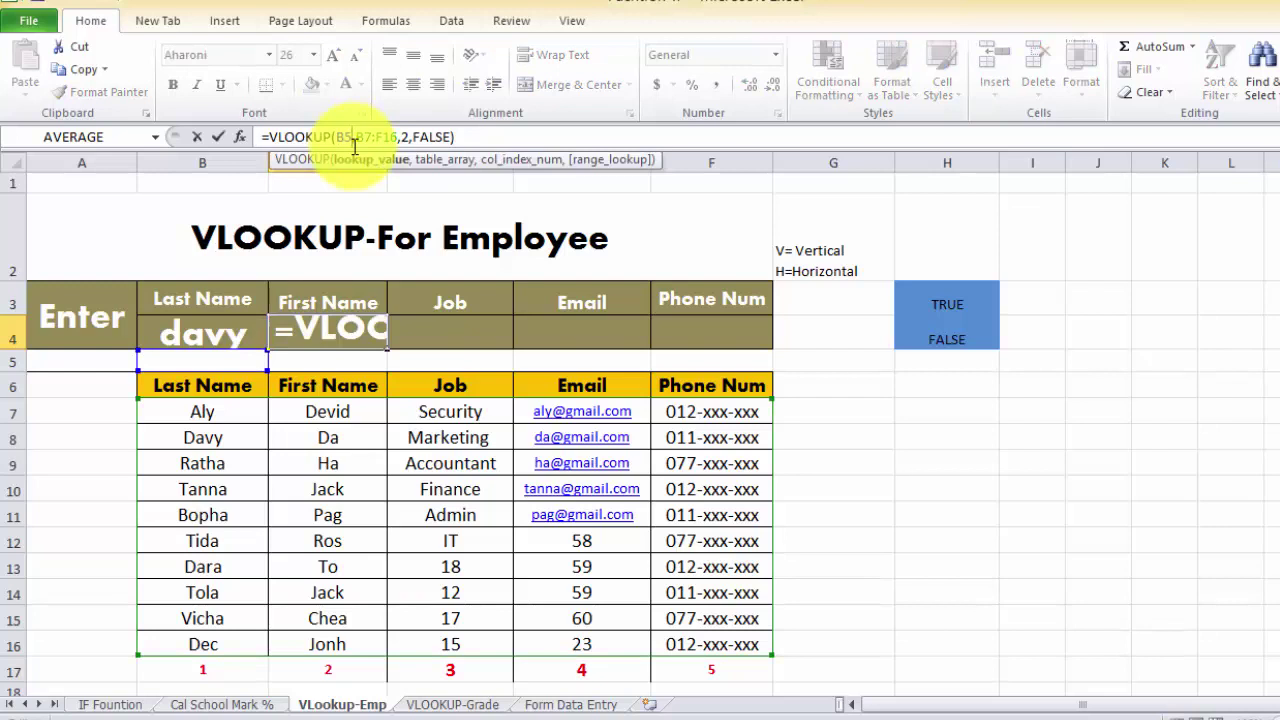
{"action": "key", "text": "BackSpace"}
{"action": "type", "text": "4"}
{"action": "key", "text": "Return"}
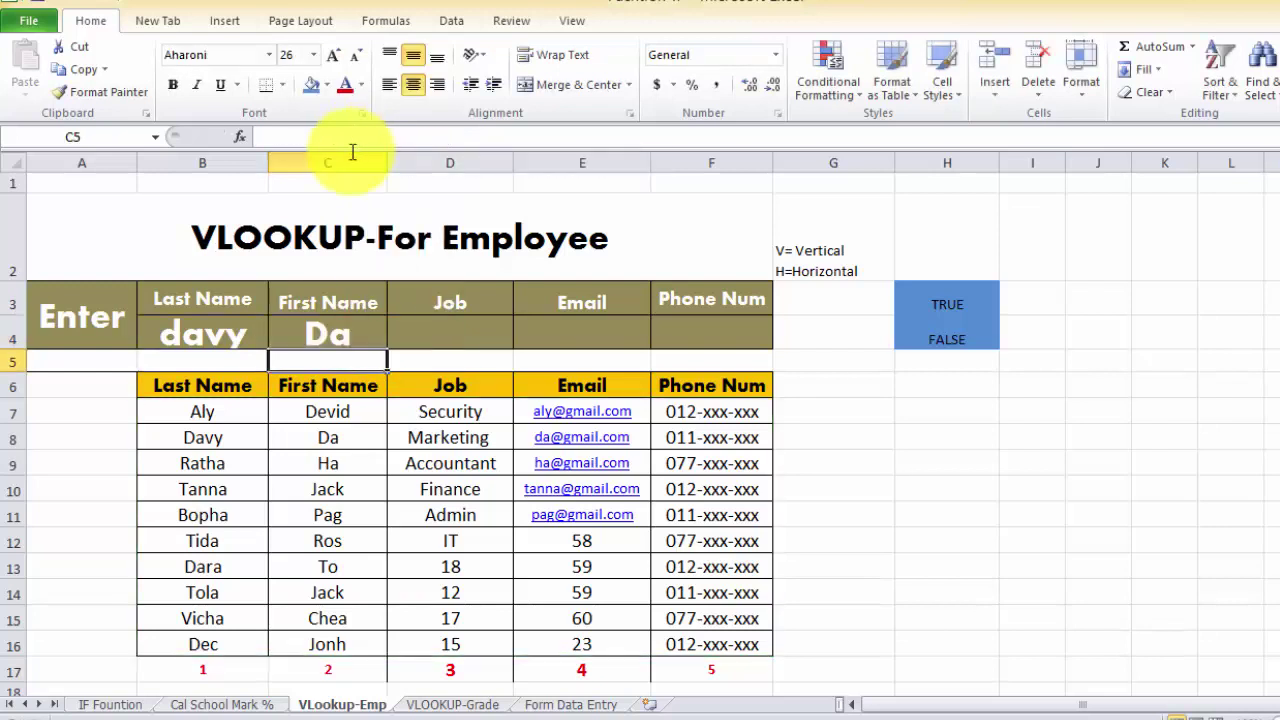
Select the lookup row and check the employee table's font and size.
{"action": "left_click", "coordinate": [214, 325]}
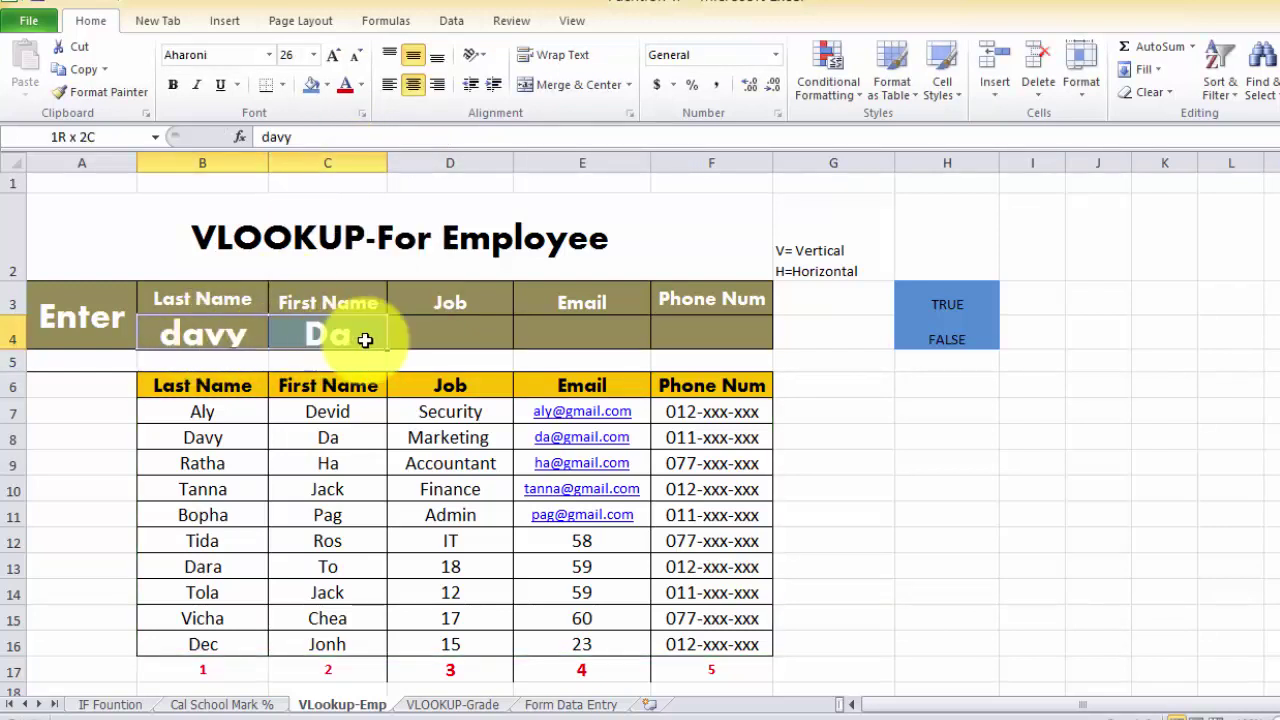
{"action": "left_click_drag", "start_coordinate": [196, 340], "coordinate": [700, 337]}
{"action": "left_click", "coordinate": [313, 56]}
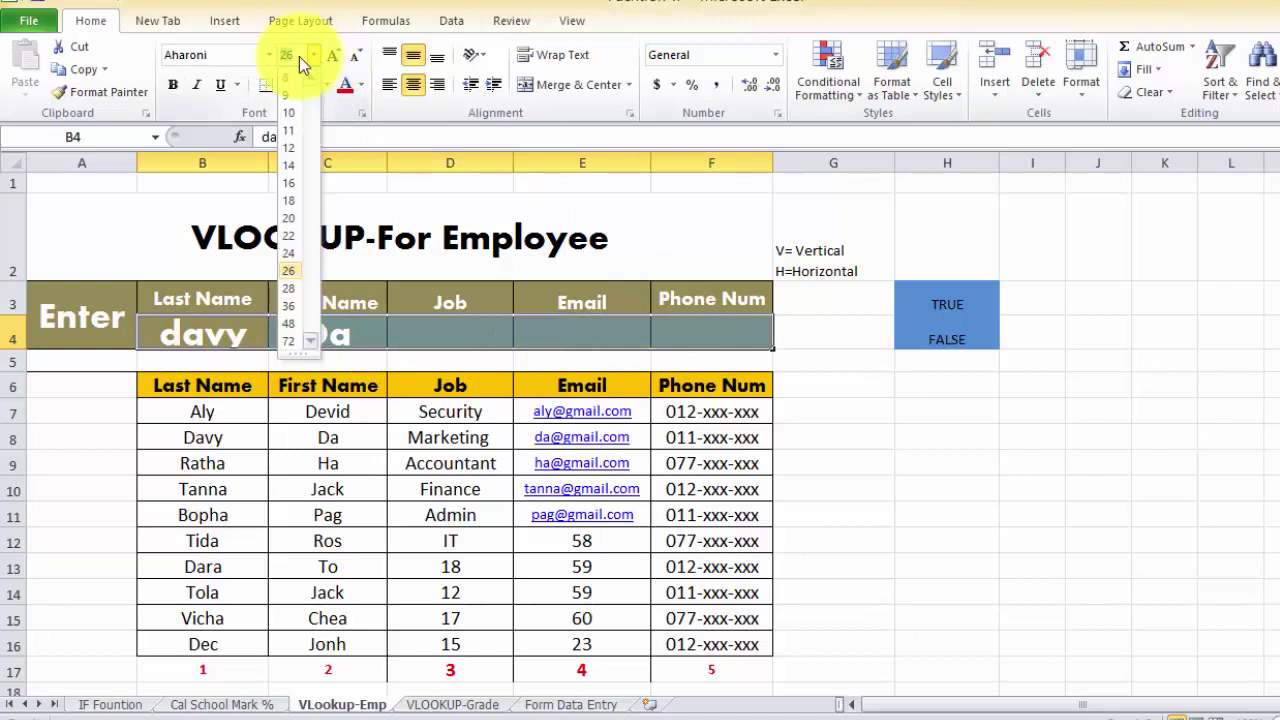
{"action": "left_click", "coordinate": [268, 54]}
{"action": "left_click", "coordinate": [268, 54]}
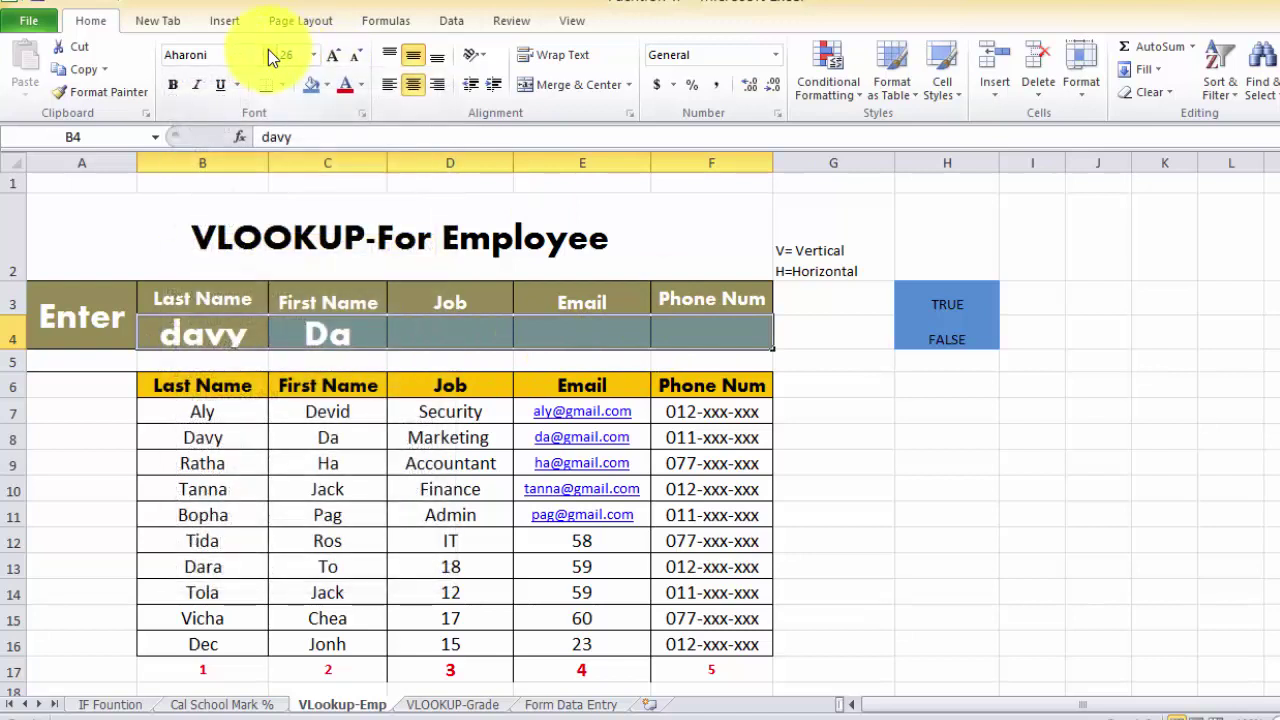
{"action": "left_click", "coordinate": [205, 413]}
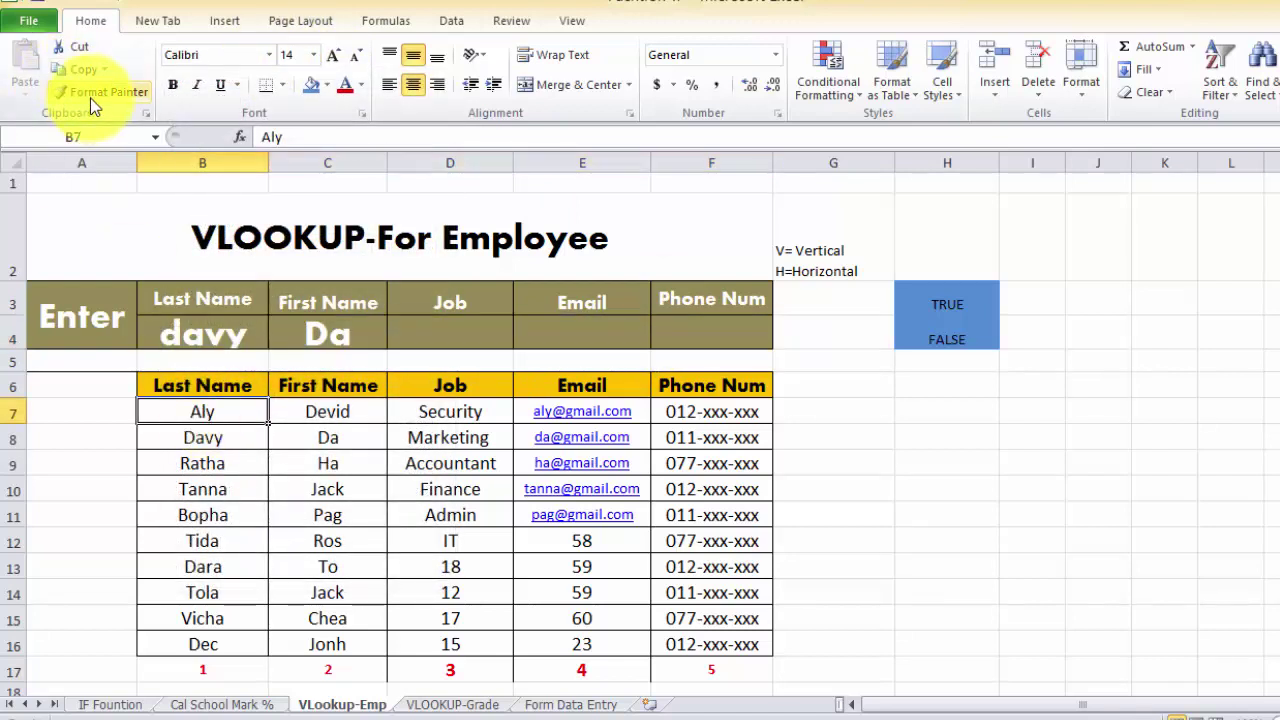
{"action": "left_click", "coordinate": [268, 54]}
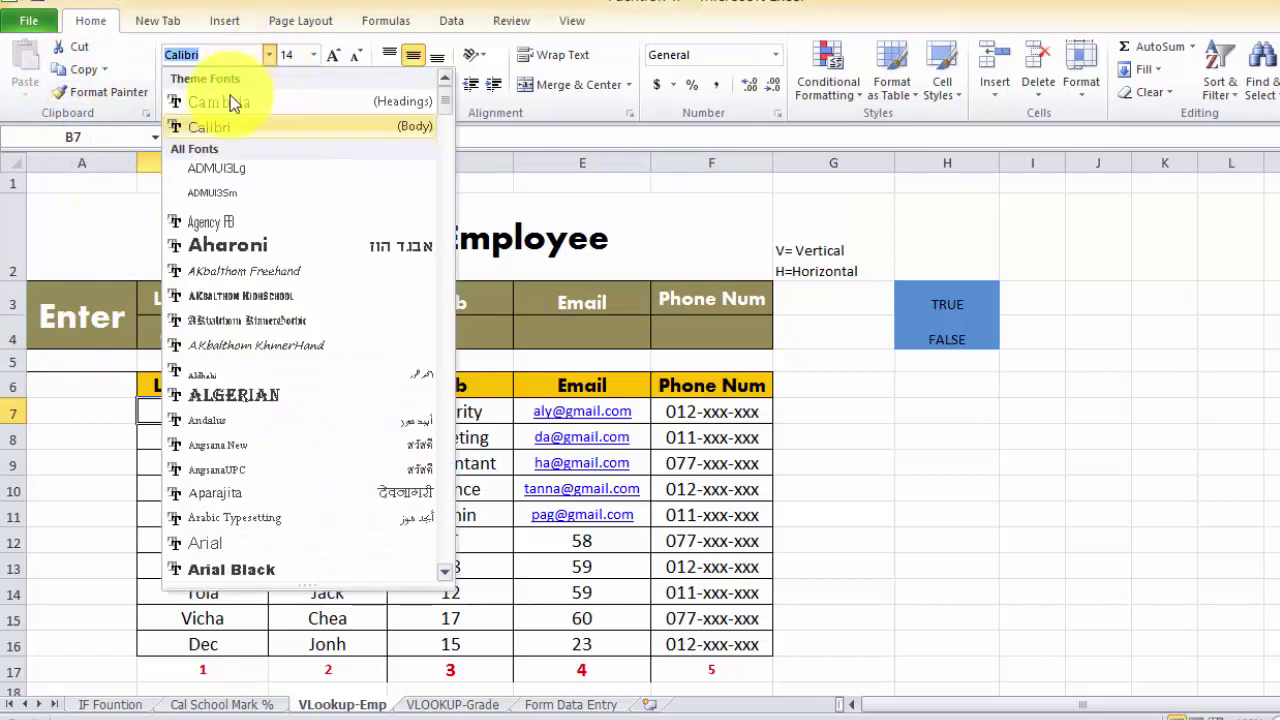
{"action": "left_click", "coordinate": [313, 55]}
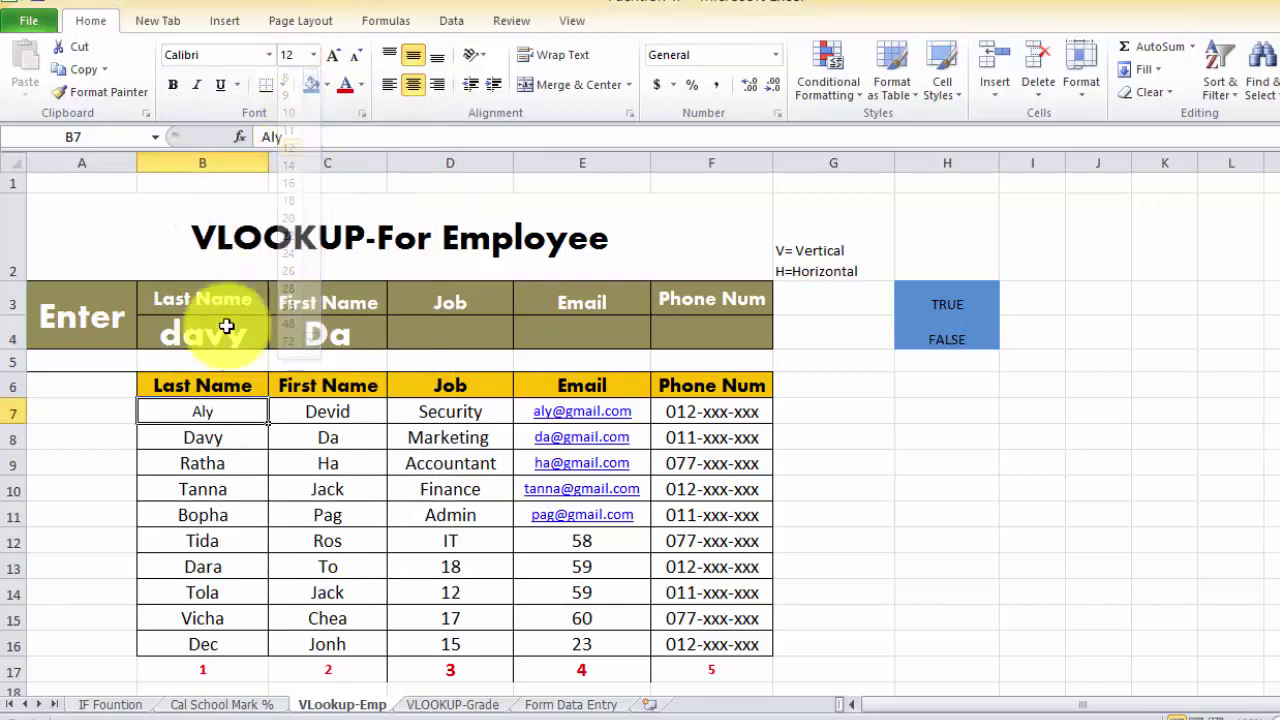
Set the entry cells B4:C4 to Calibri, size 14.
{"action": "left_click_drag", "start_coordinate": [223, 334], "coordinate": [320, 331]}
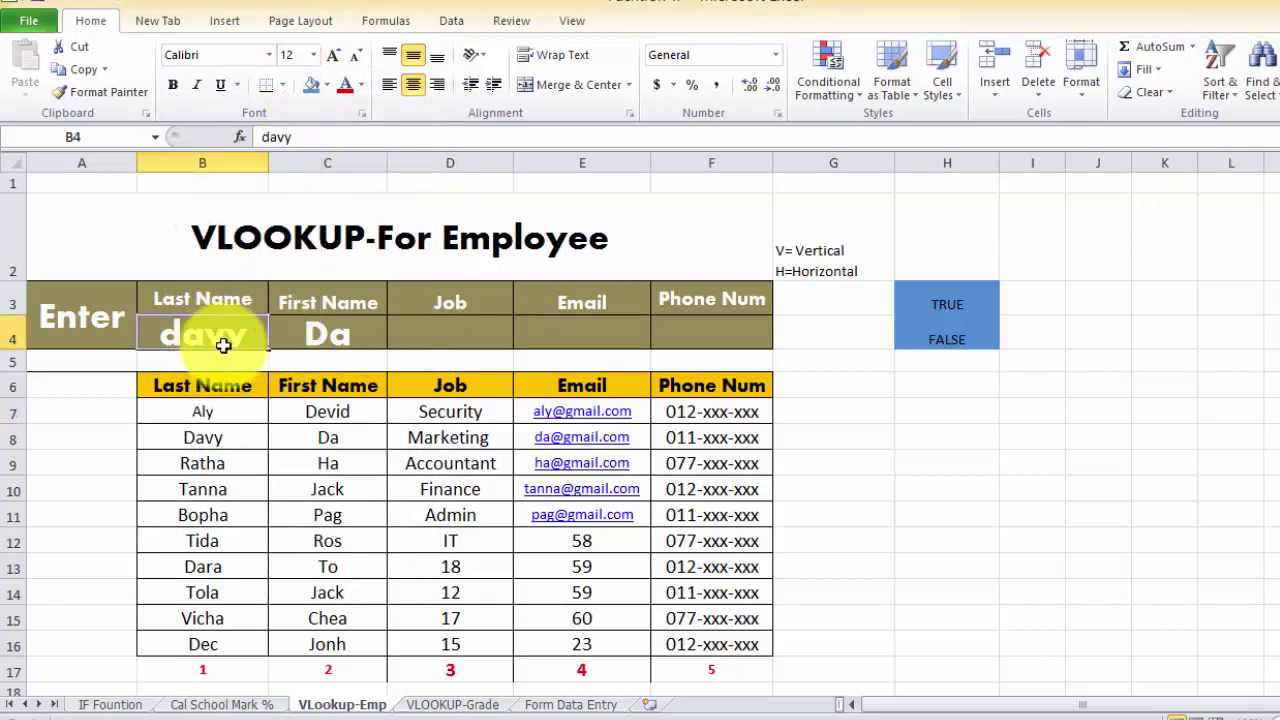
{"action": "left_click", "coordinate": [270, 52]}
{"action": "left_click", "coordinate": [227, 127]}
{"action": "left_click", "coordinate": [313, 55]}
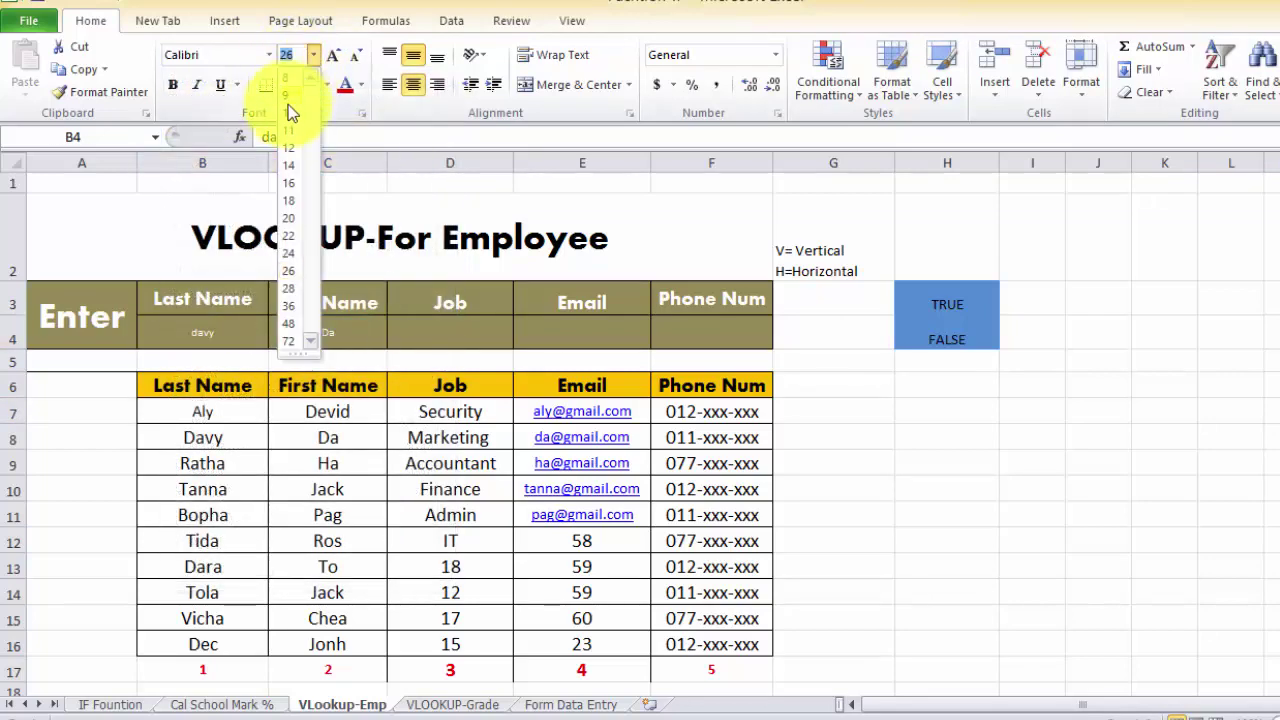
{"action": "left_click", "coordinate": [290, 165]}
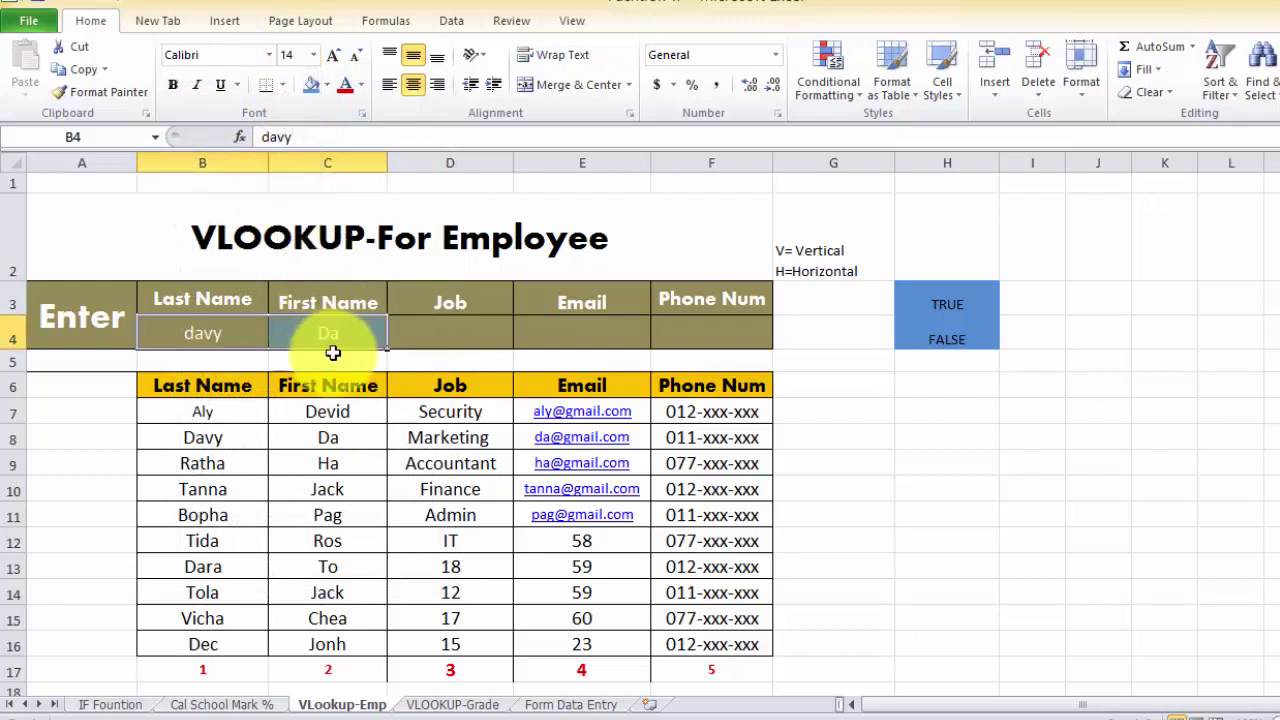
{"action": "left_click", "coordinate": [325, 411]}
{"action": "left_click", "coordinate": [202, 437]}
{"action": "left_click", "coordinate": [213, 346]}
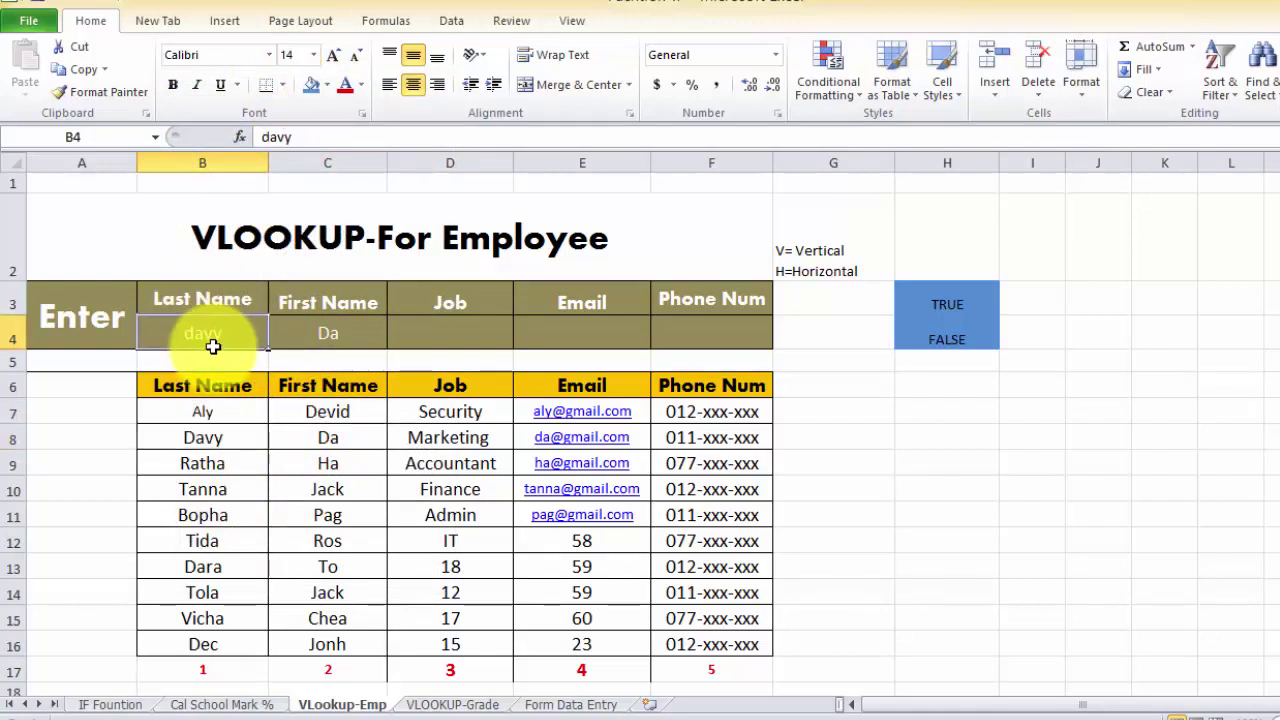
{"action": "left_click", "coordinate": [335, 338]}
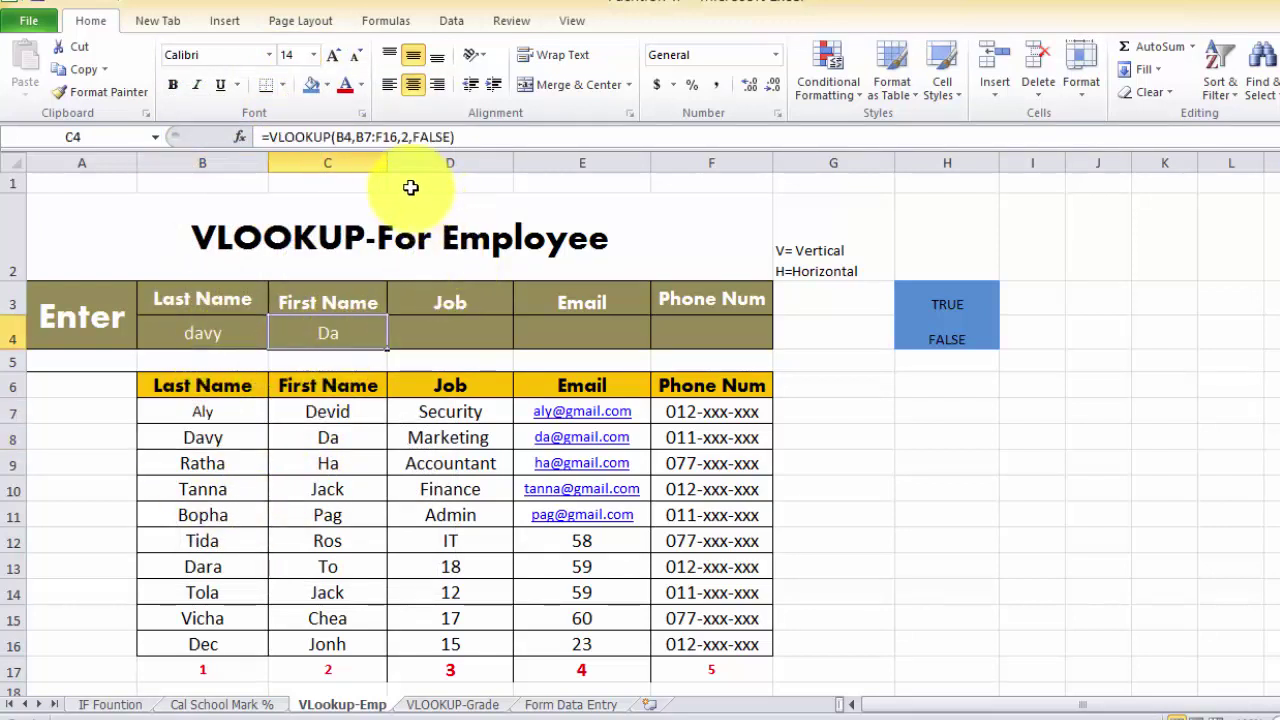
Replace the last name in B4 with another employee's and verify C4's first name matches the table.
{"action": "left_click", "coordinate": [228, 341]}
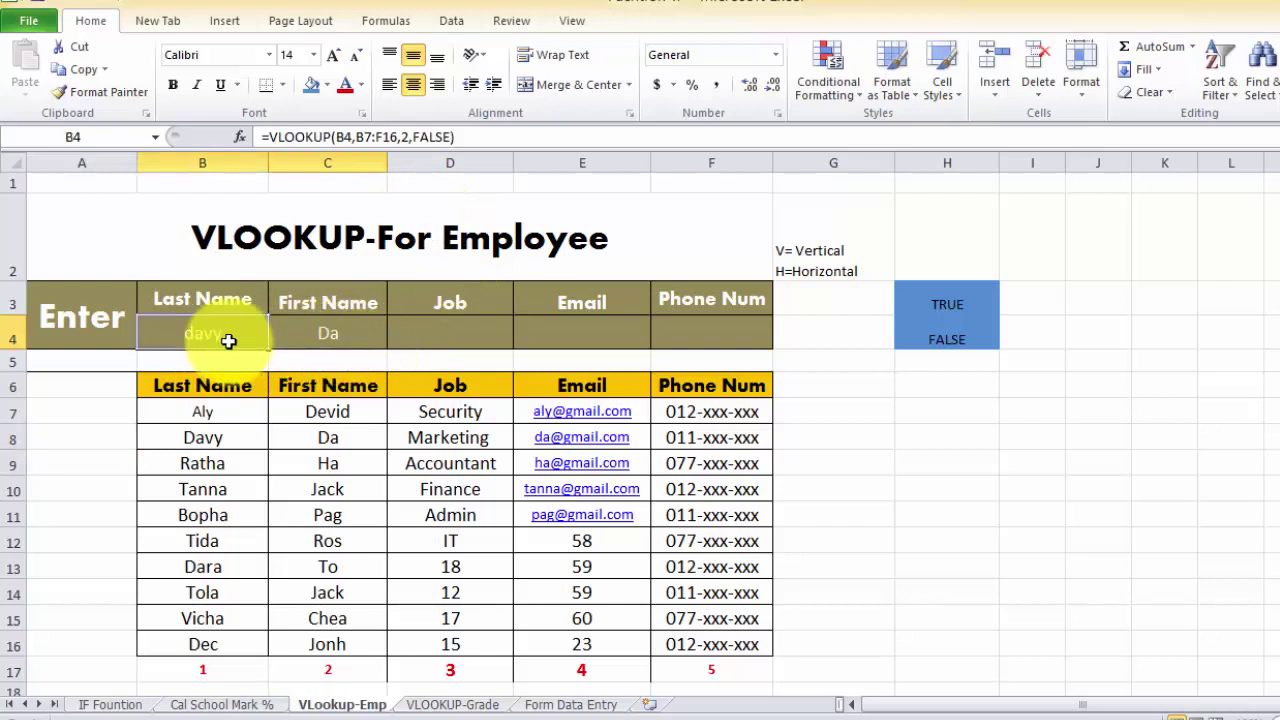
{"action": "double_click", "coordinate": [336, 331]}
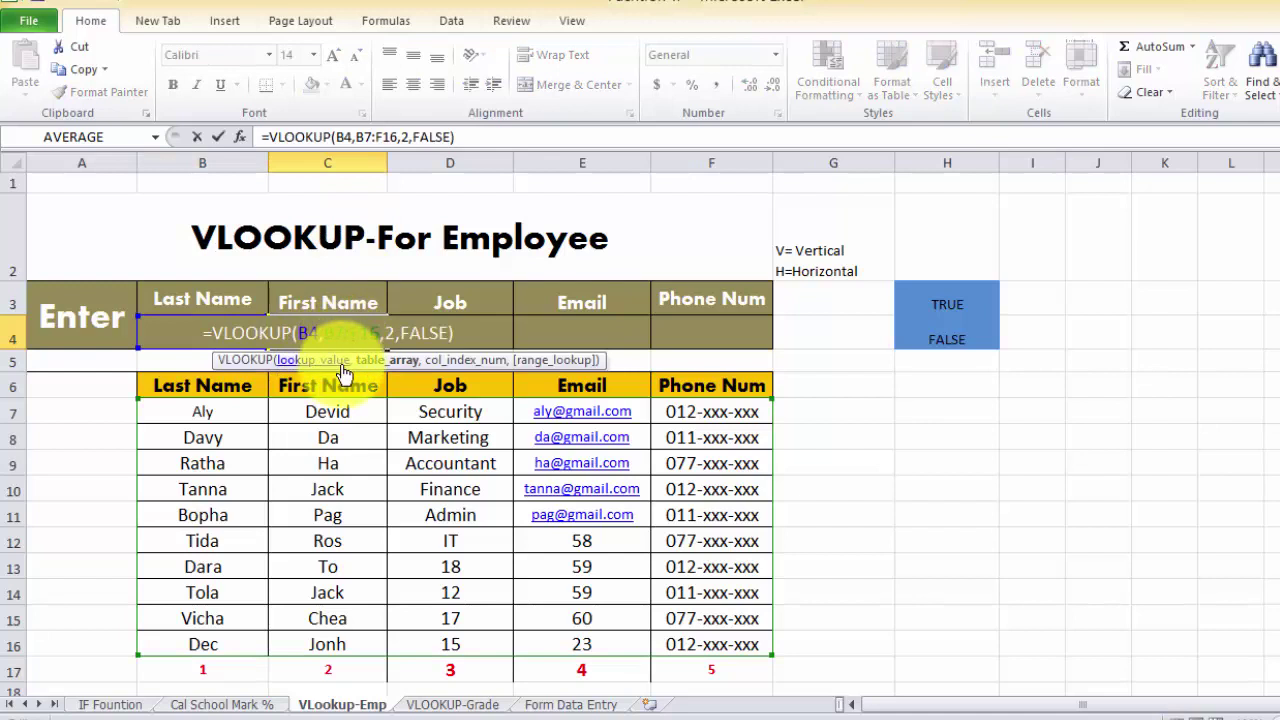
{"action": "left_click", "coordinate": [175, 332]}
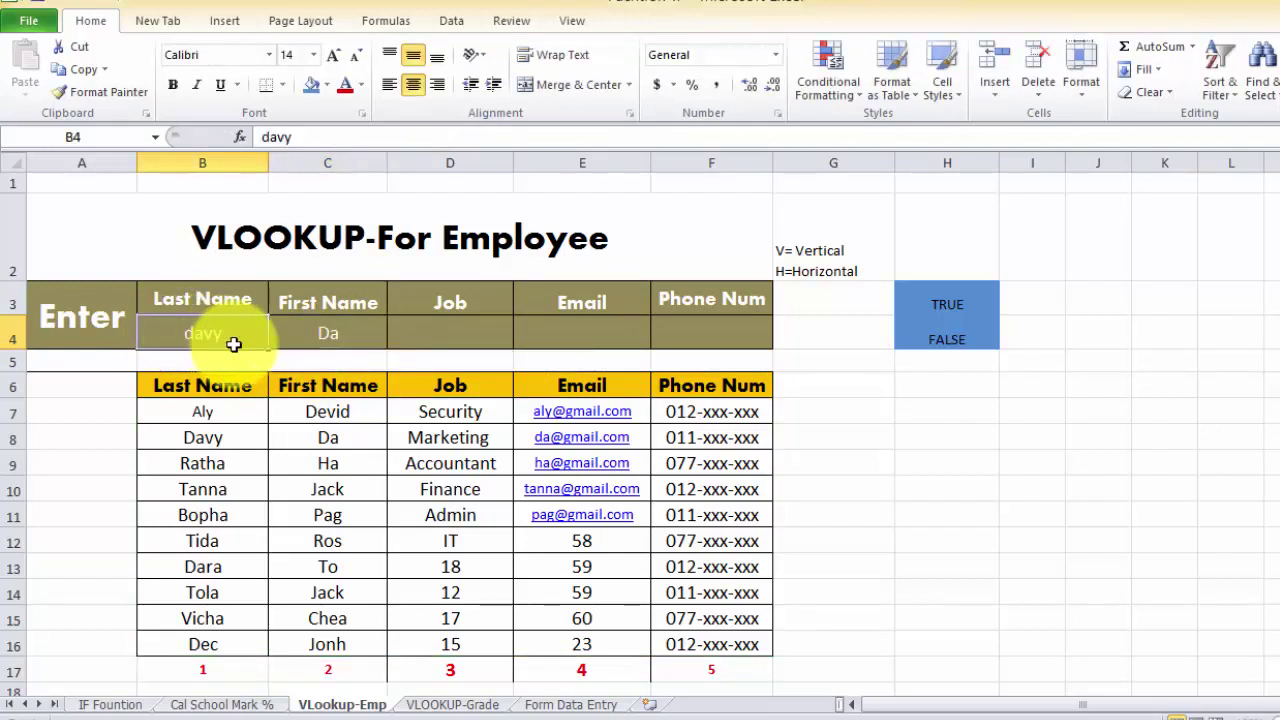
{"action": "type", "text": "da"}
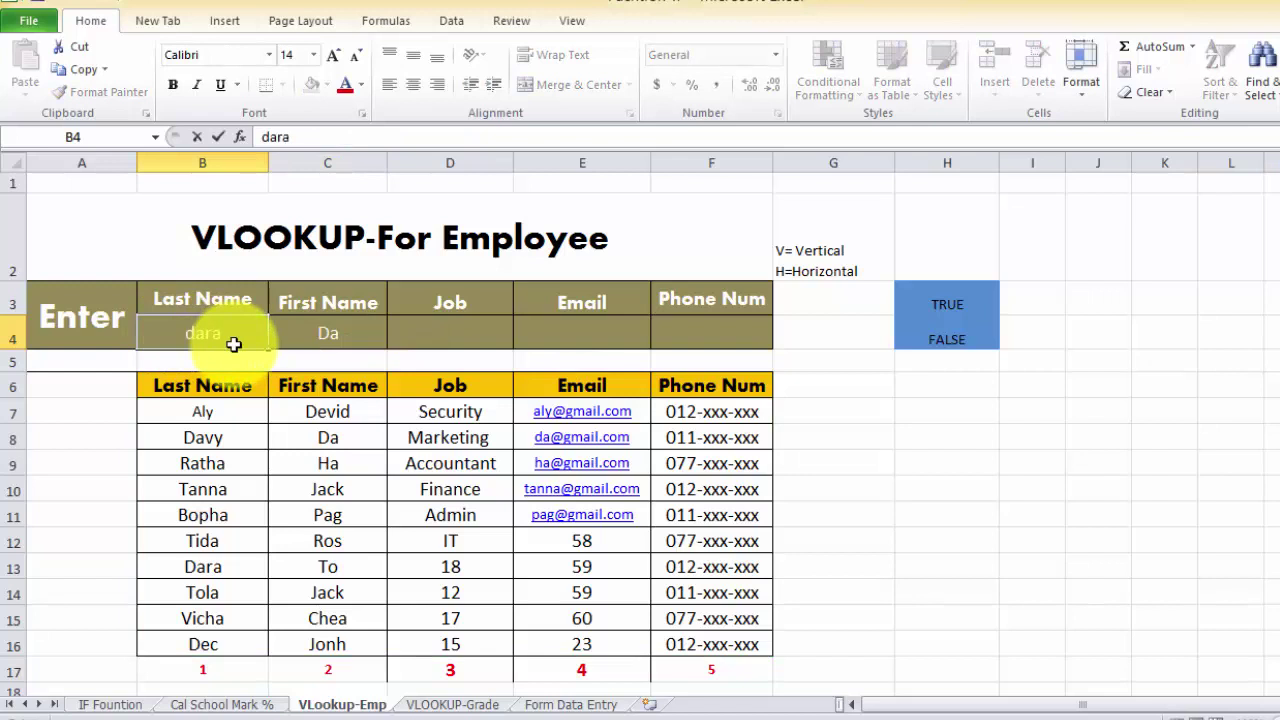
{"action": "key", "text": "Return"}
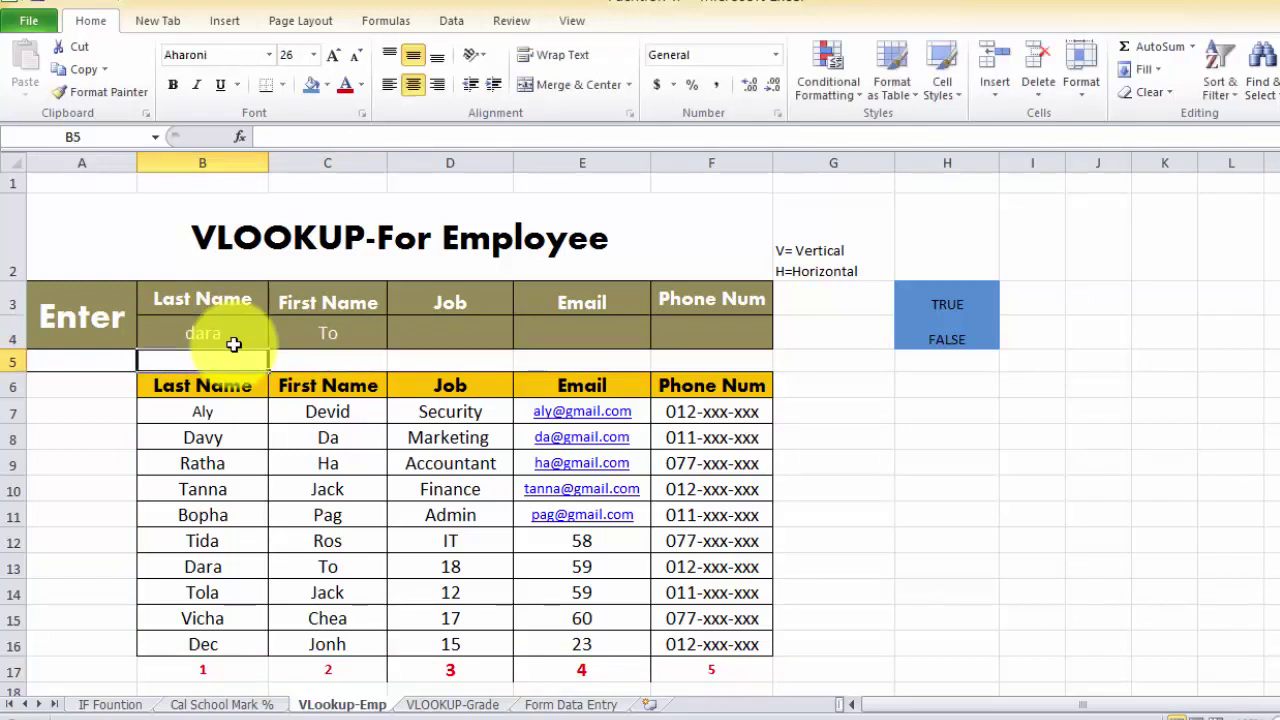
{"action": "left_click", "coordinate": [345, 568]}
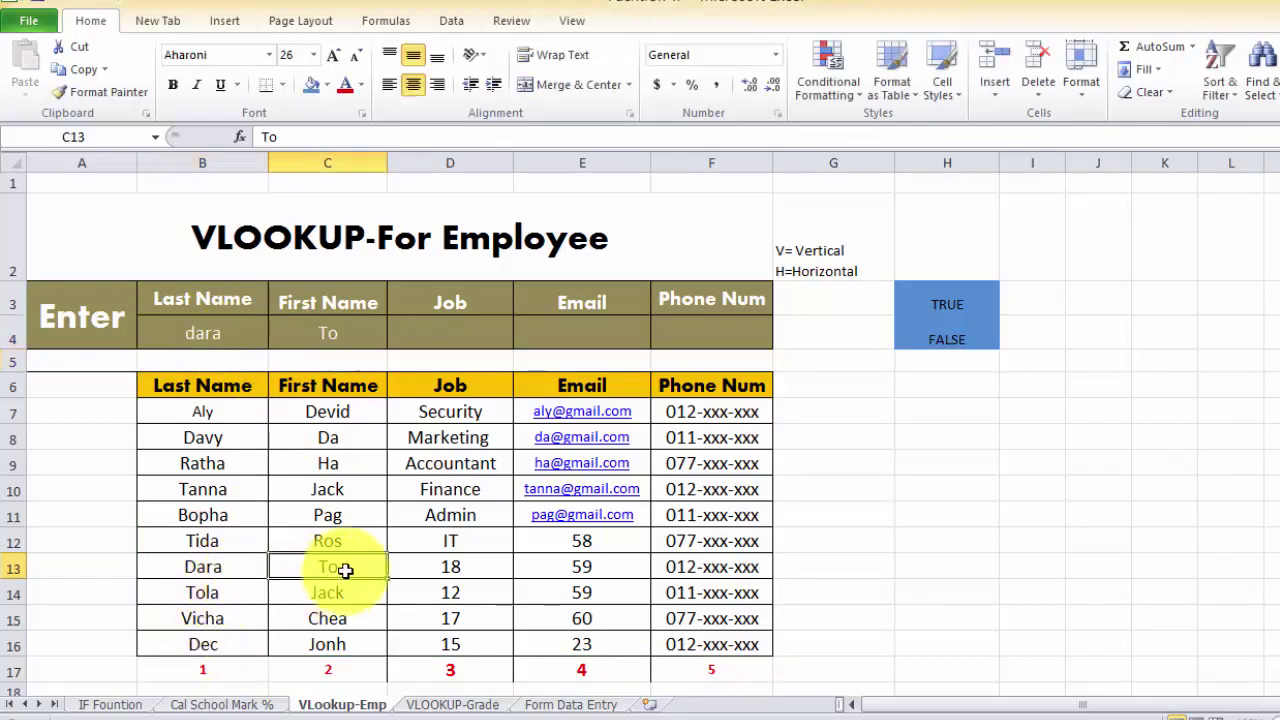
{"action": "left_click", "coordinate": [345, 343]}
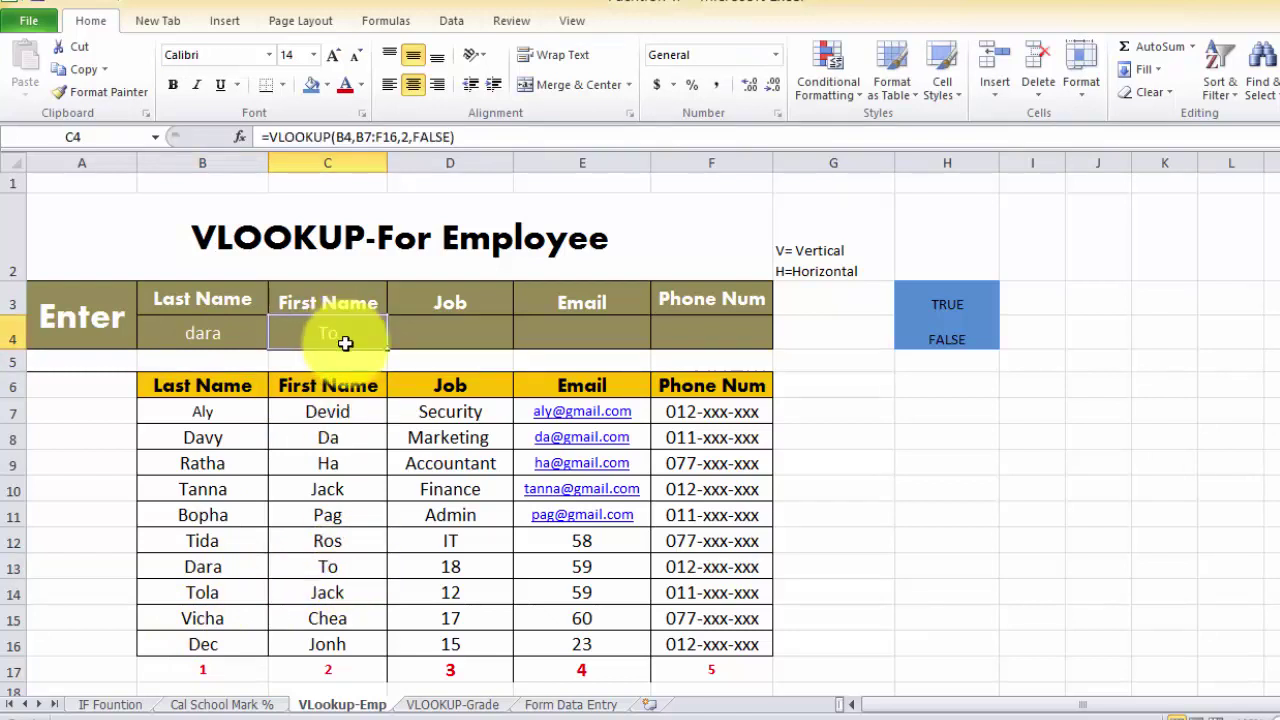
Begin a VLOOKUP in the Job cell D4, then cancel it.
{"action": "left_click", "coordinate": [352, 571]}
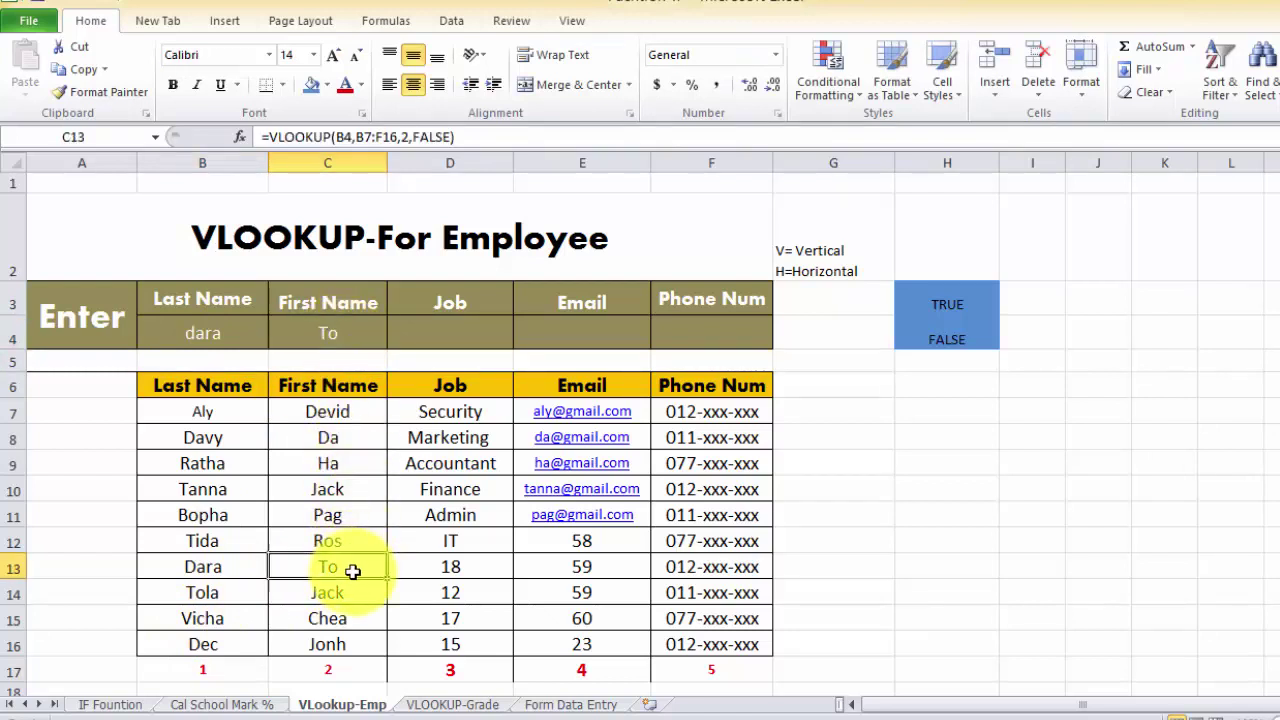
{"action": "left_click", "coordinate": [450, 332]}
{"action": "left_click", "coordinate": [568, 333]}
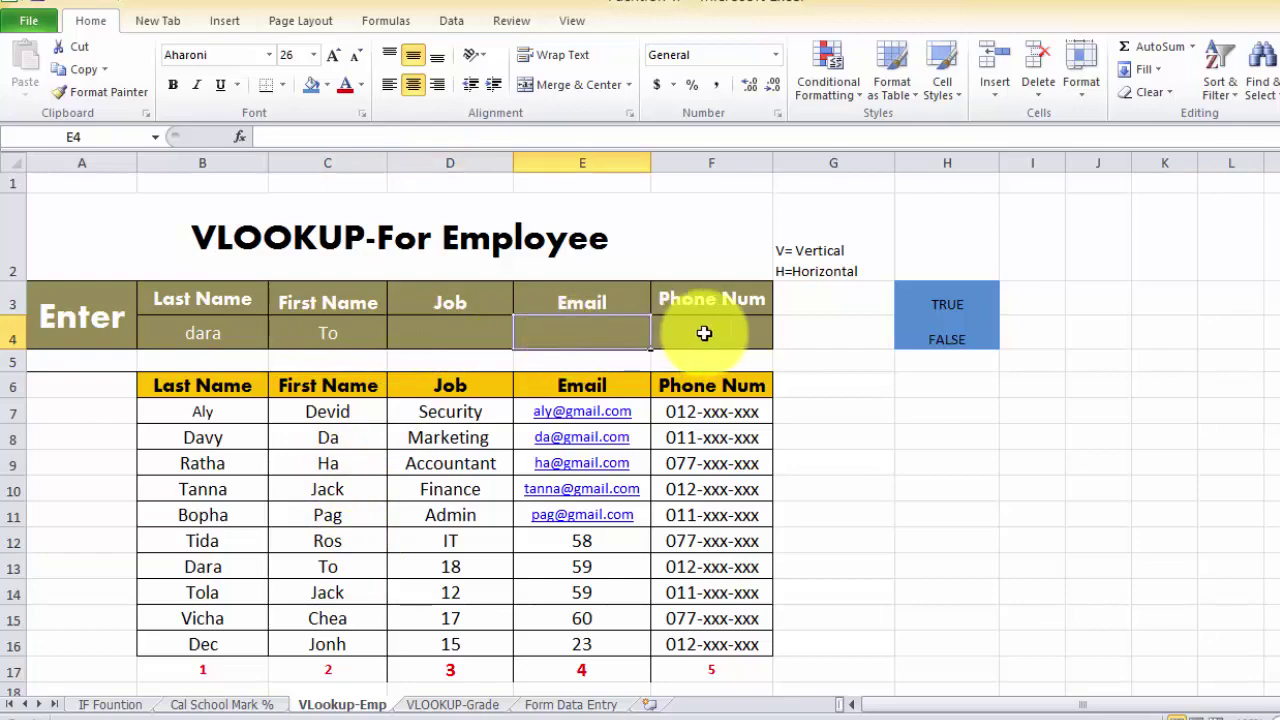
{"action": "left_click", "coordinate": [703, 331]}
{"action": "left_click", "coordinate": [451, 334]}
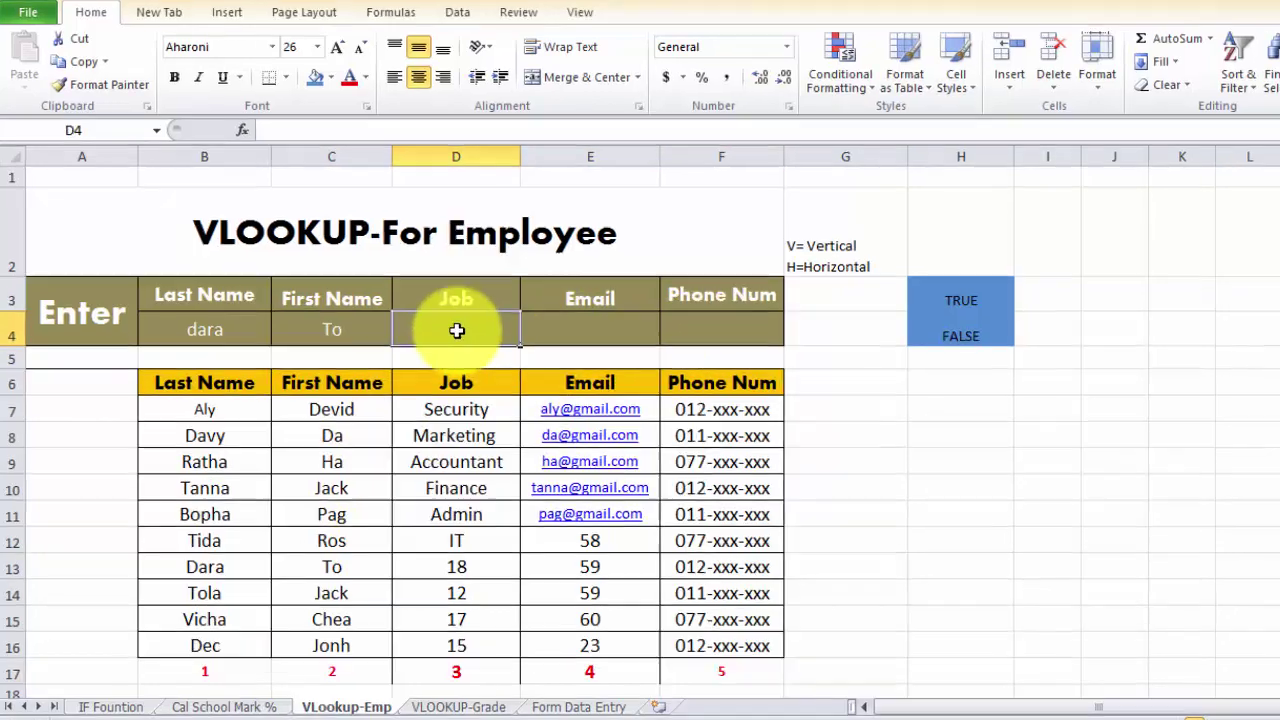
{"action": "type", "text": "="}
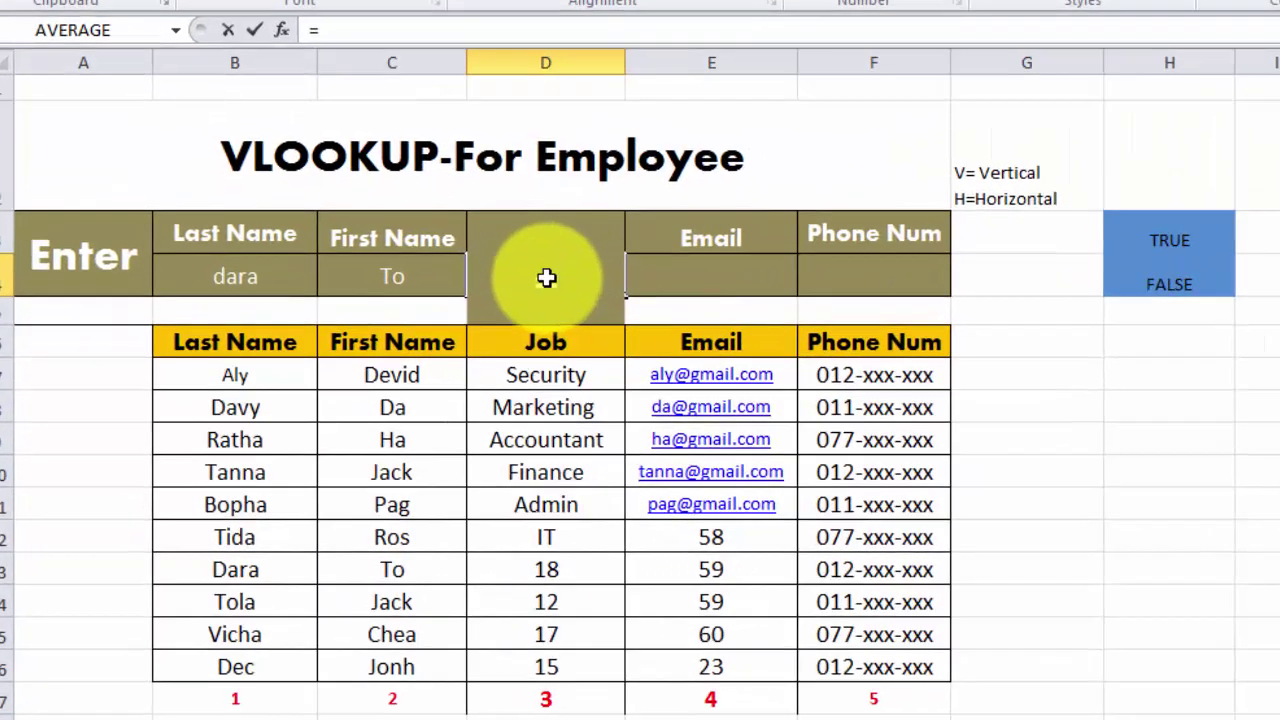
{"action": "type", "text": "v"}
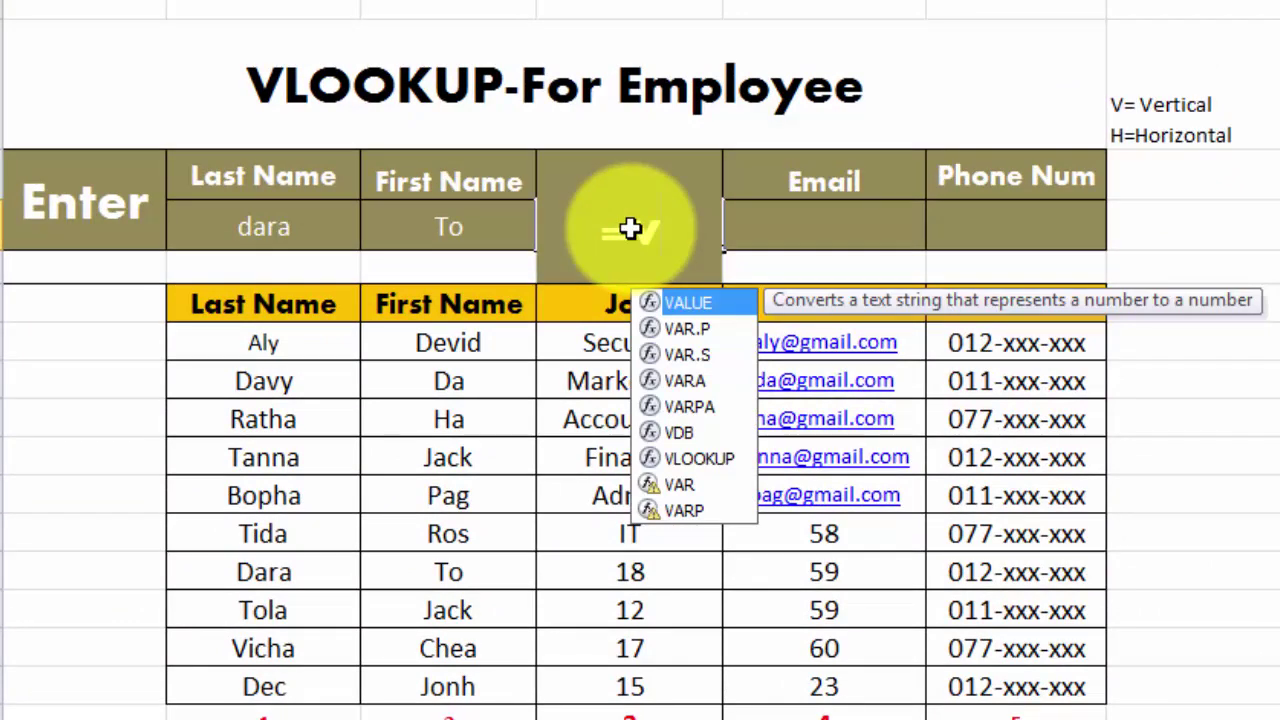
{"action": "type", "text": "l"}
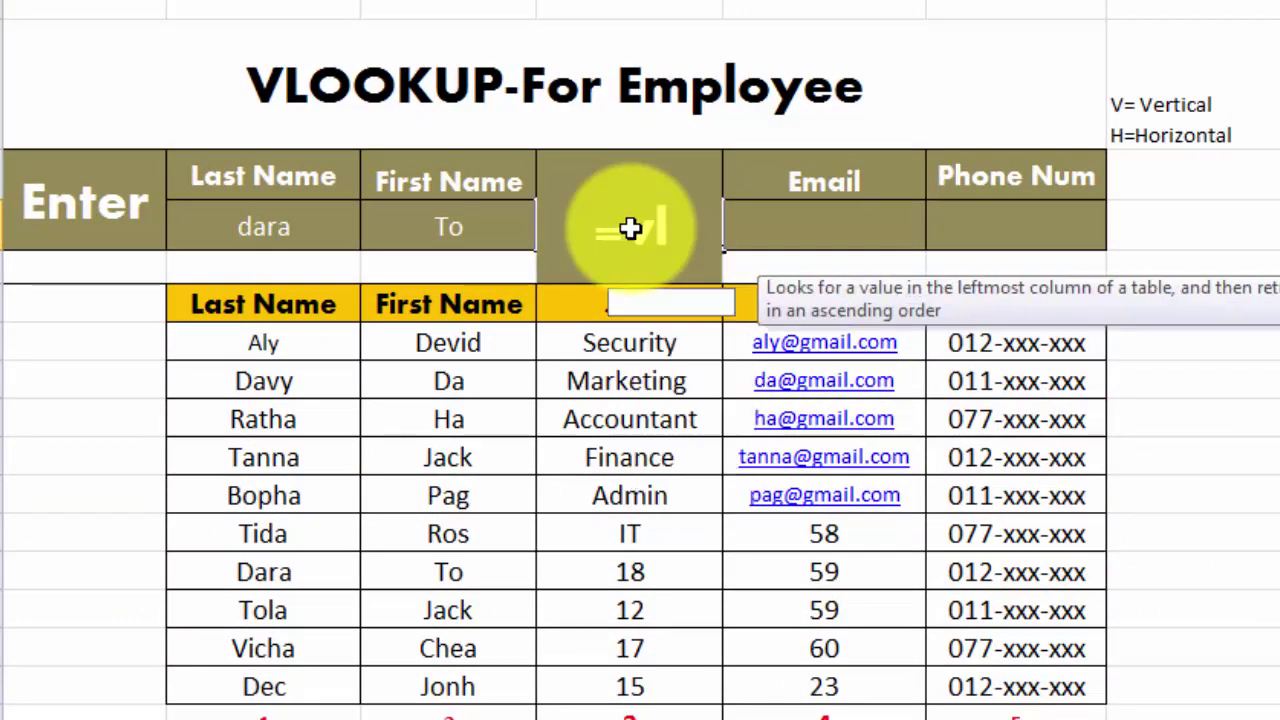
{"action": "type", "text": "o"}
{"action": "key", "text": "BackSpace"}
{"action": "key", "text": "Escape"}
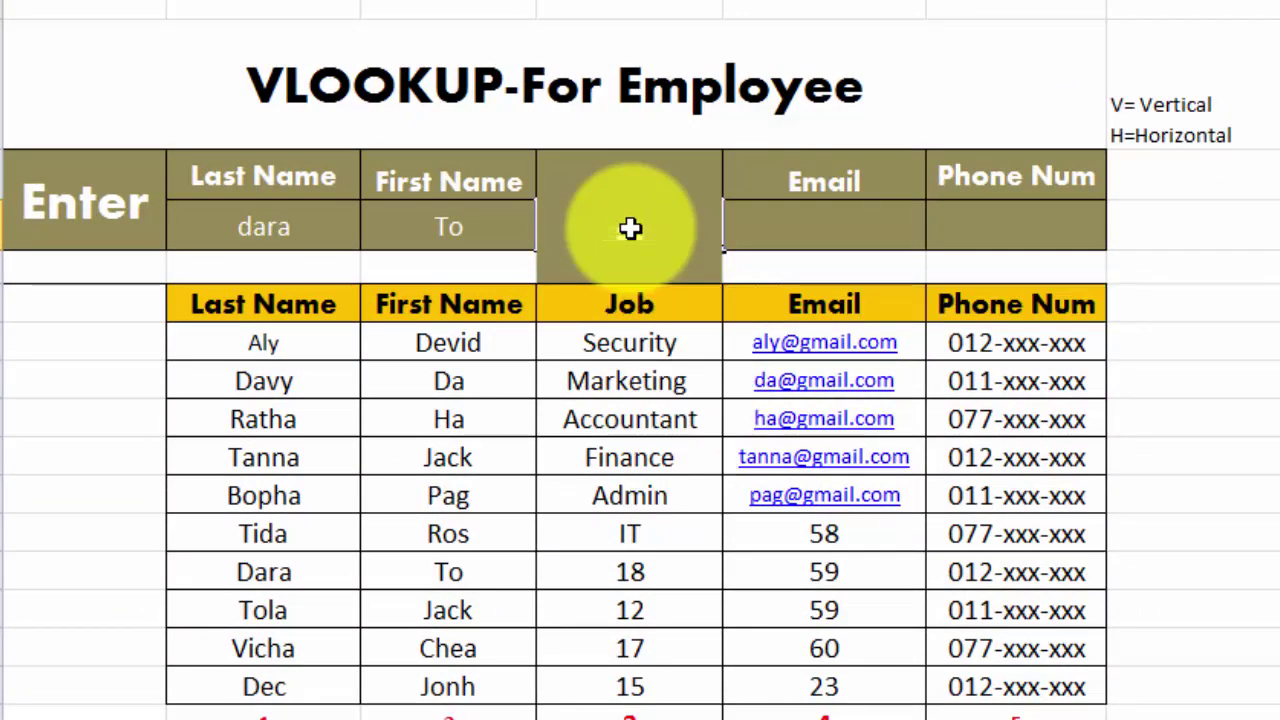
Copy the C4 lookup formula and select the Job cell D4.
{"action": "left_click", "coordinate": [437, 223]}
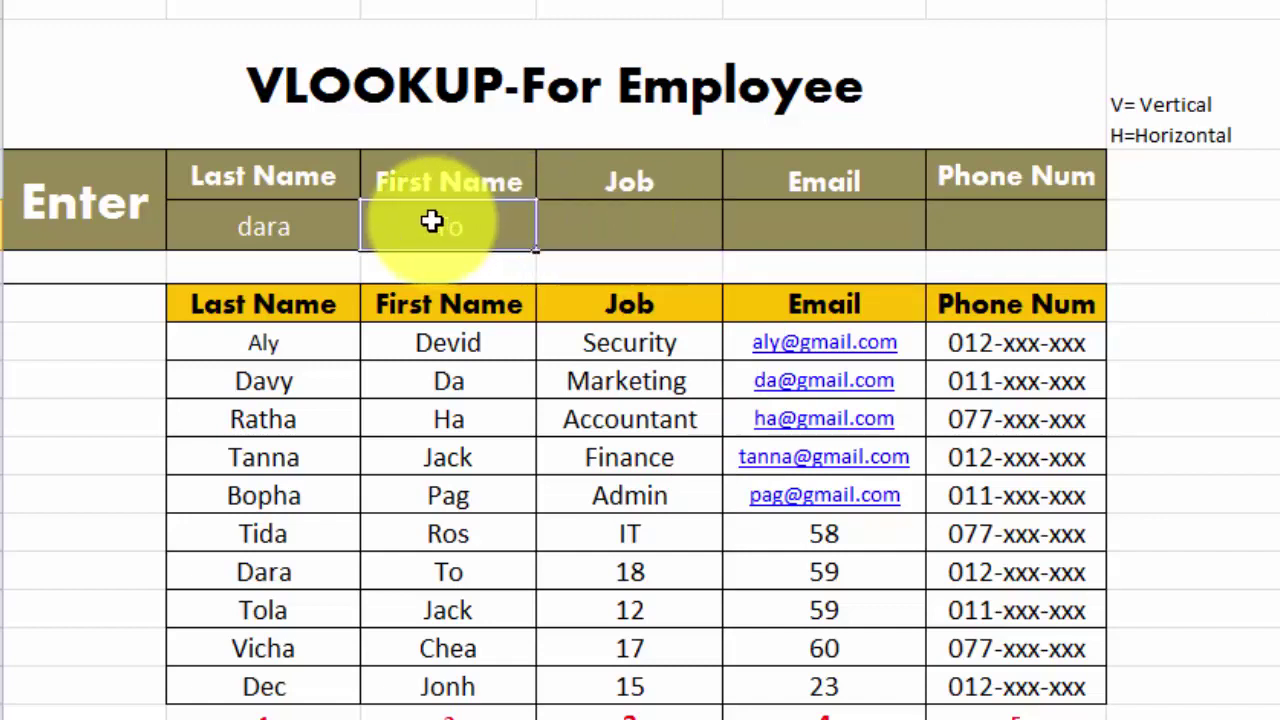
{"action": "key", "text": "ctrl+c"}
{"action": "left_click_drag", "start_coordinate": [654, 229], "coordinate": [971, 231]}
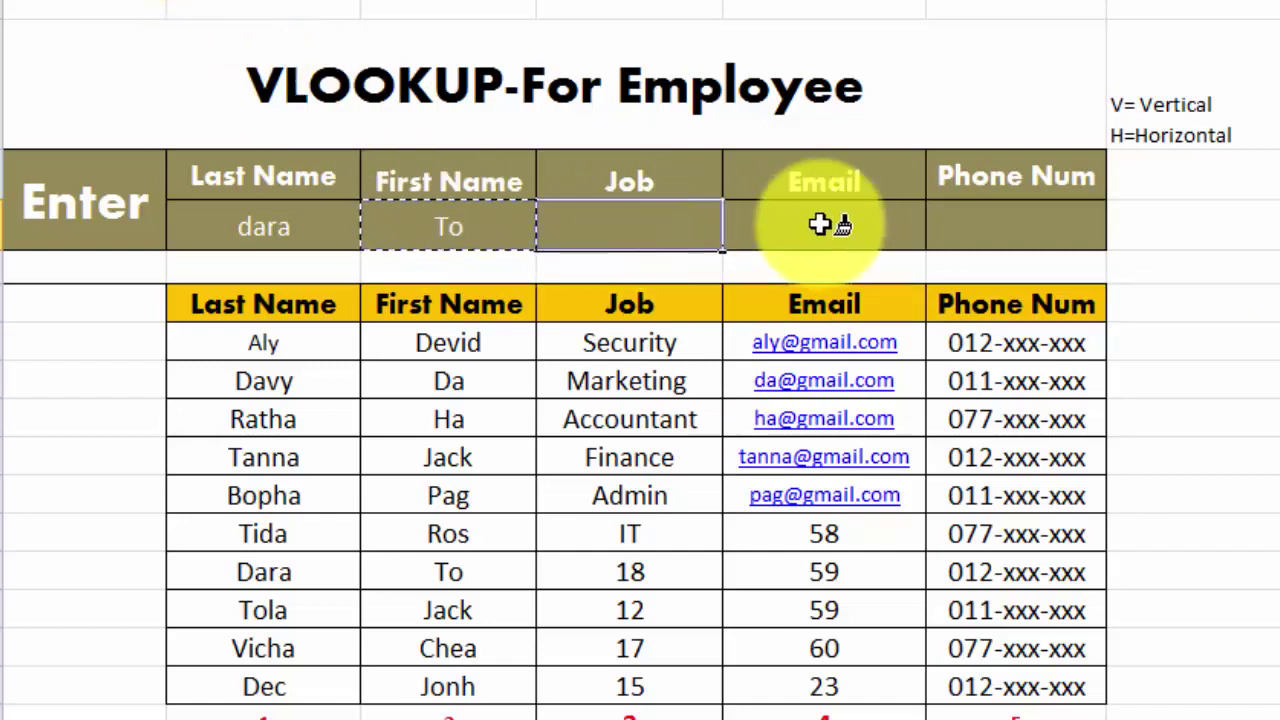
{"action": "left_click", "coordinate": [641, 234]}
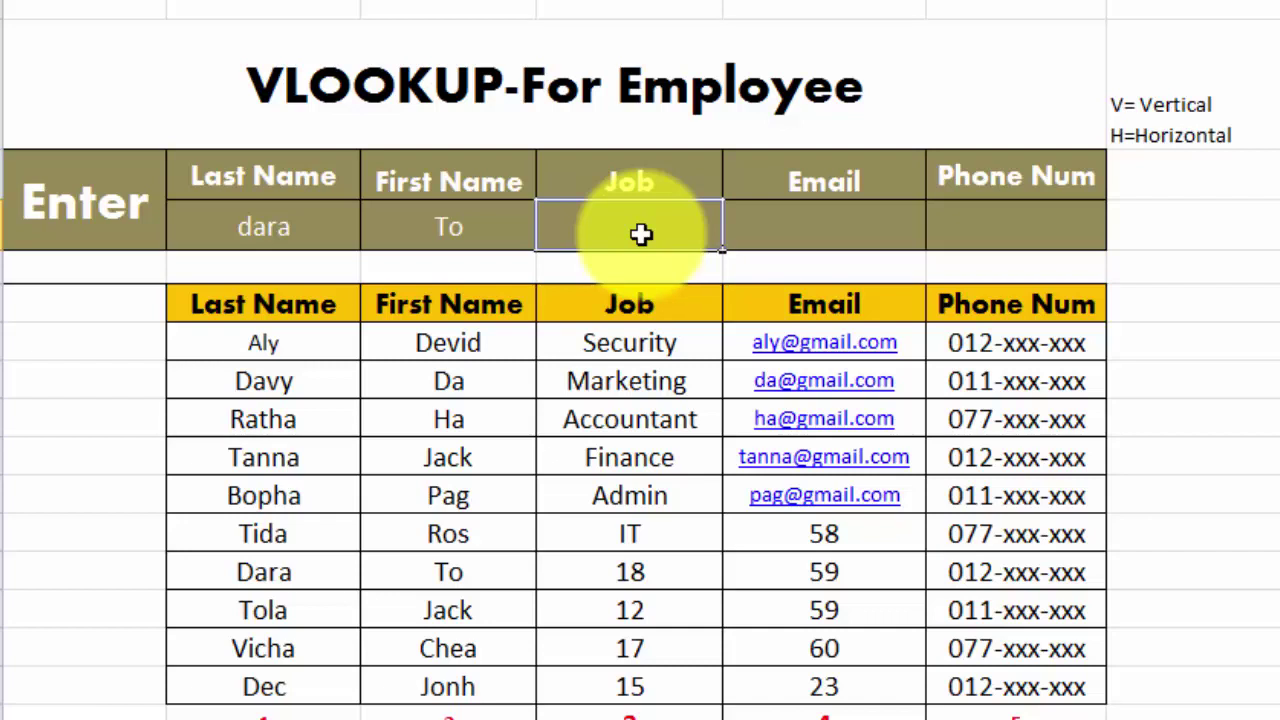
Enter =vlookup(B4,B7:F16,3,False) in D4 so the Job cell returns 18 for Dara.
{"action": "type", "text": "=v"}
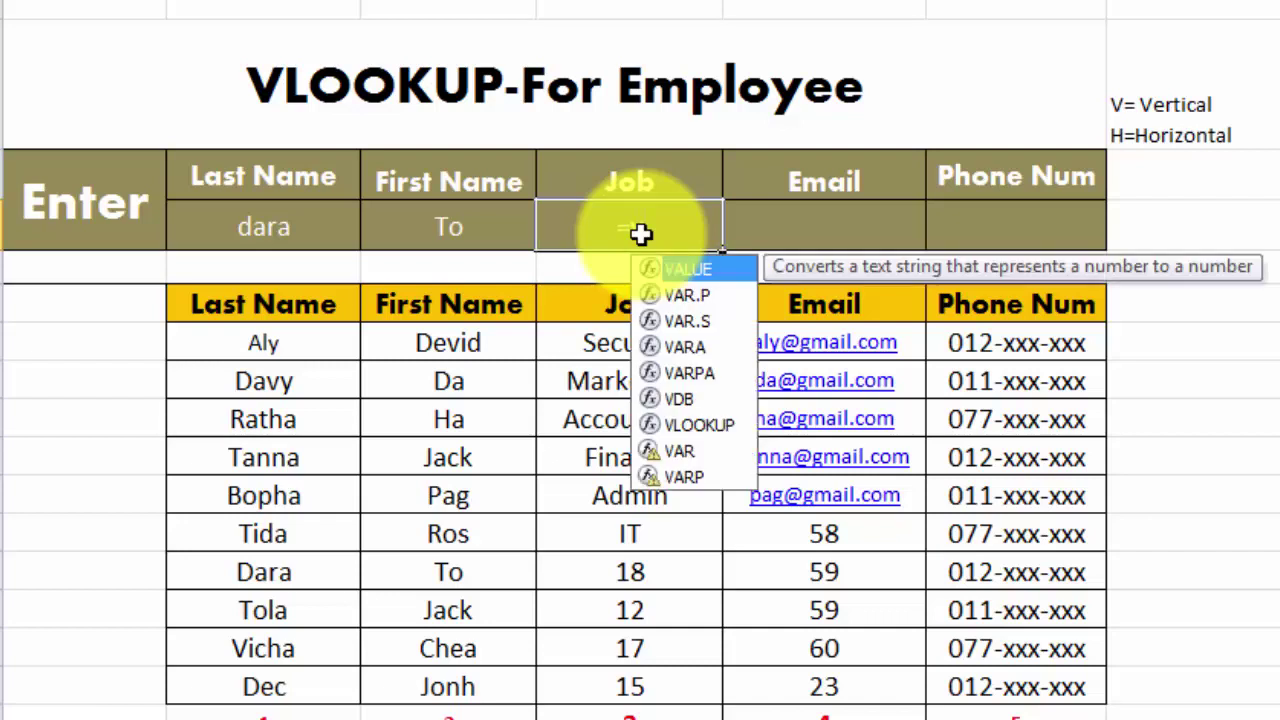
{"action": "type", "text": "loo"}
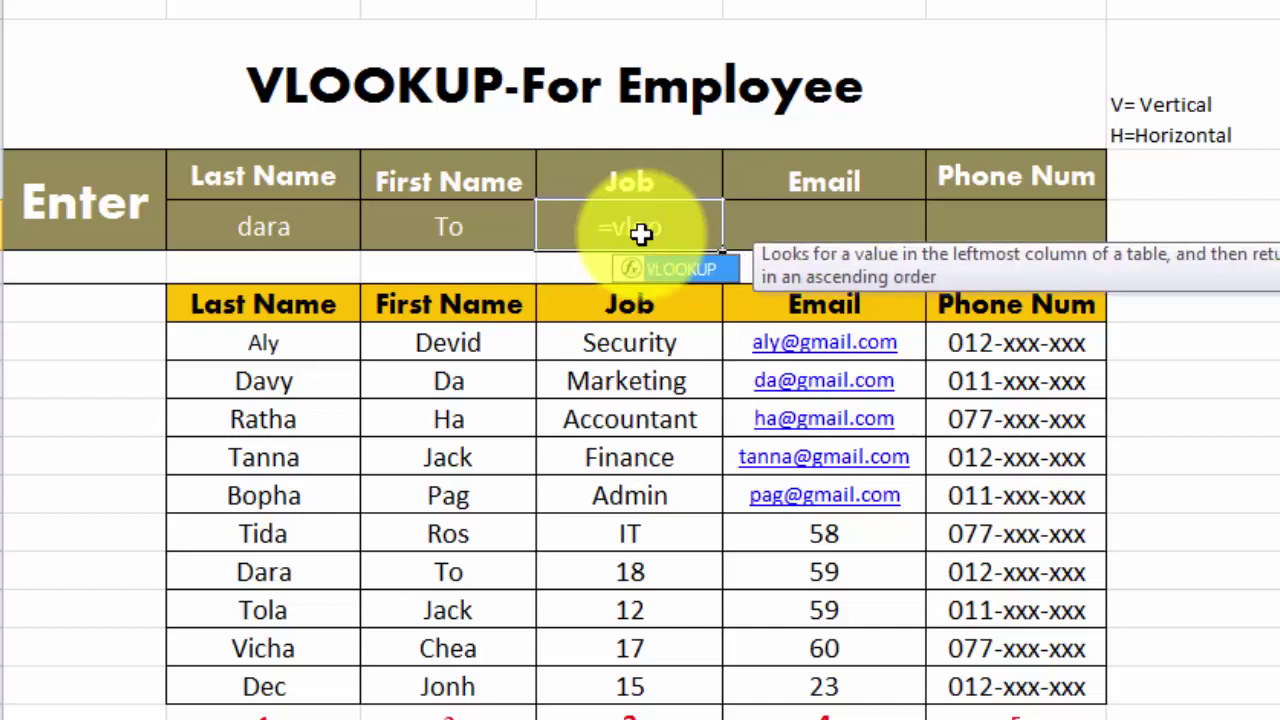
{"action": "type", "text": "kup("}
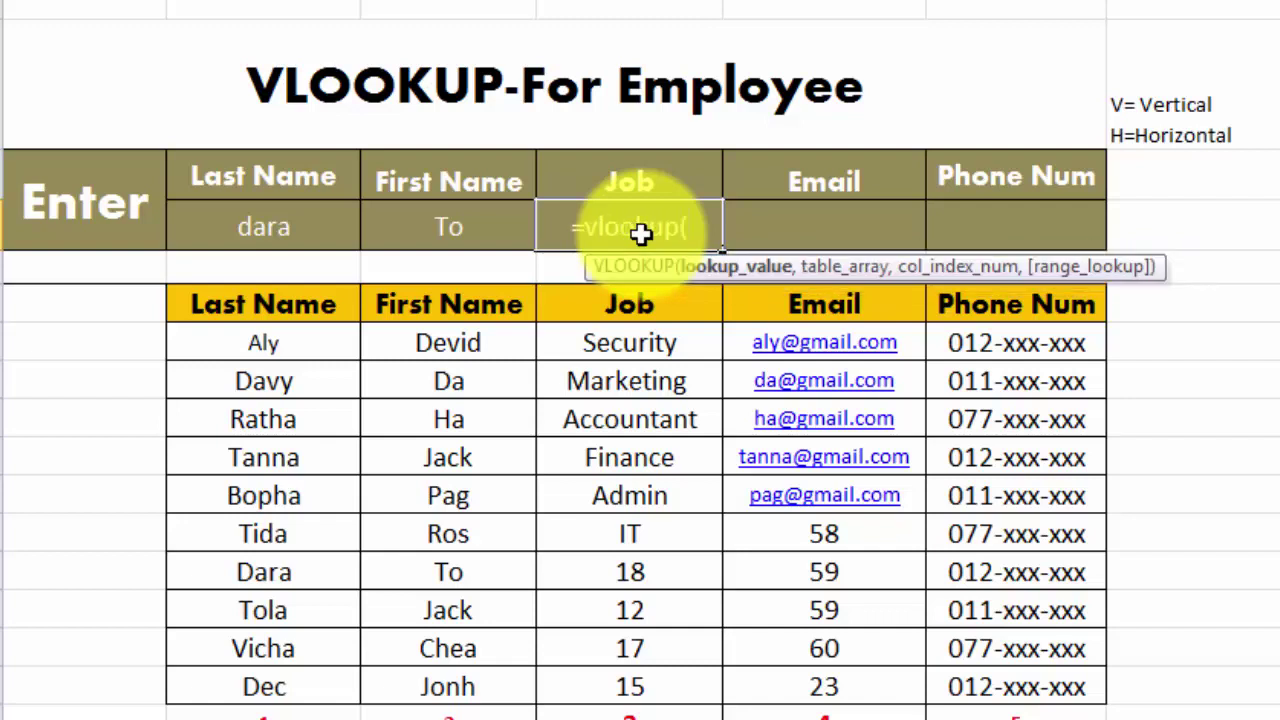
{"action": "left_click", "coordinate": [276, 231]}
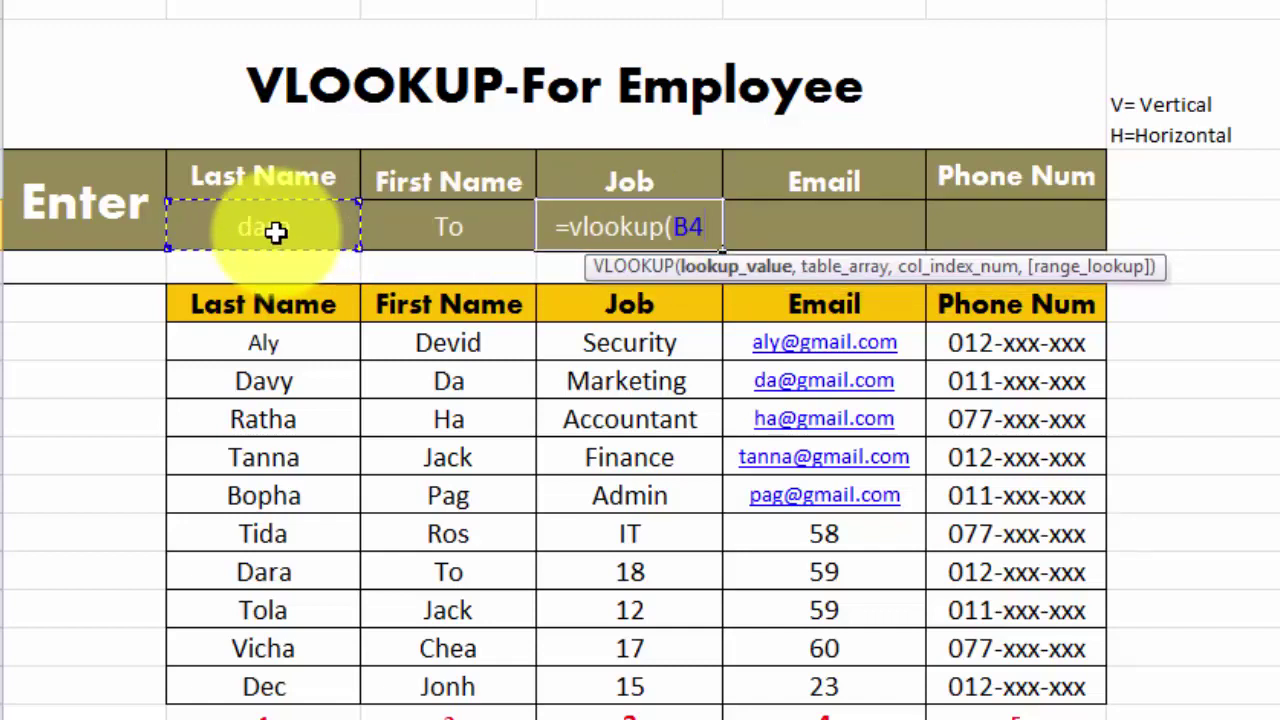
{"action": "type", "text": ","}
{"action": "mouse_move", "coordinate": [229, 337]}
{"action": "left_mouse_down"}
{"action": "mouse_move", "coordinate": [879, 679]}
{"action": "mouse_move", "coordinate": [1026, 679]}
{"action": "left_mouse_up"}
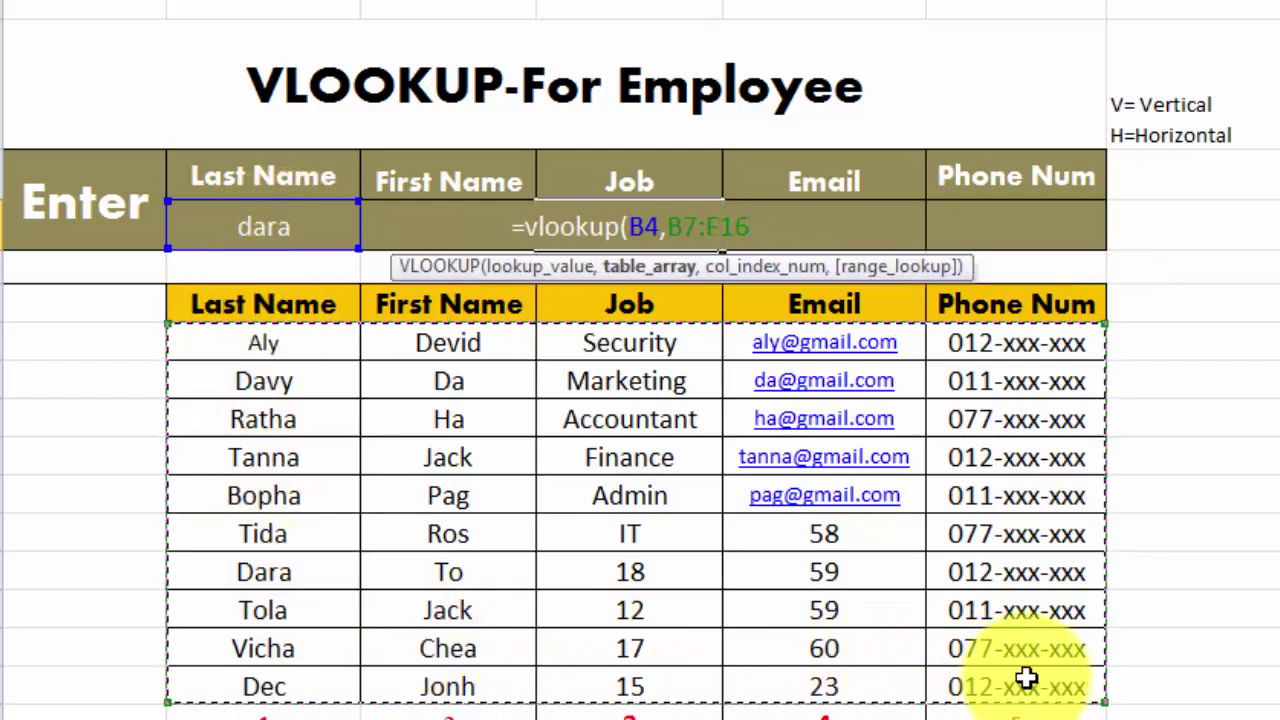
{"action": "type", "text": ","}
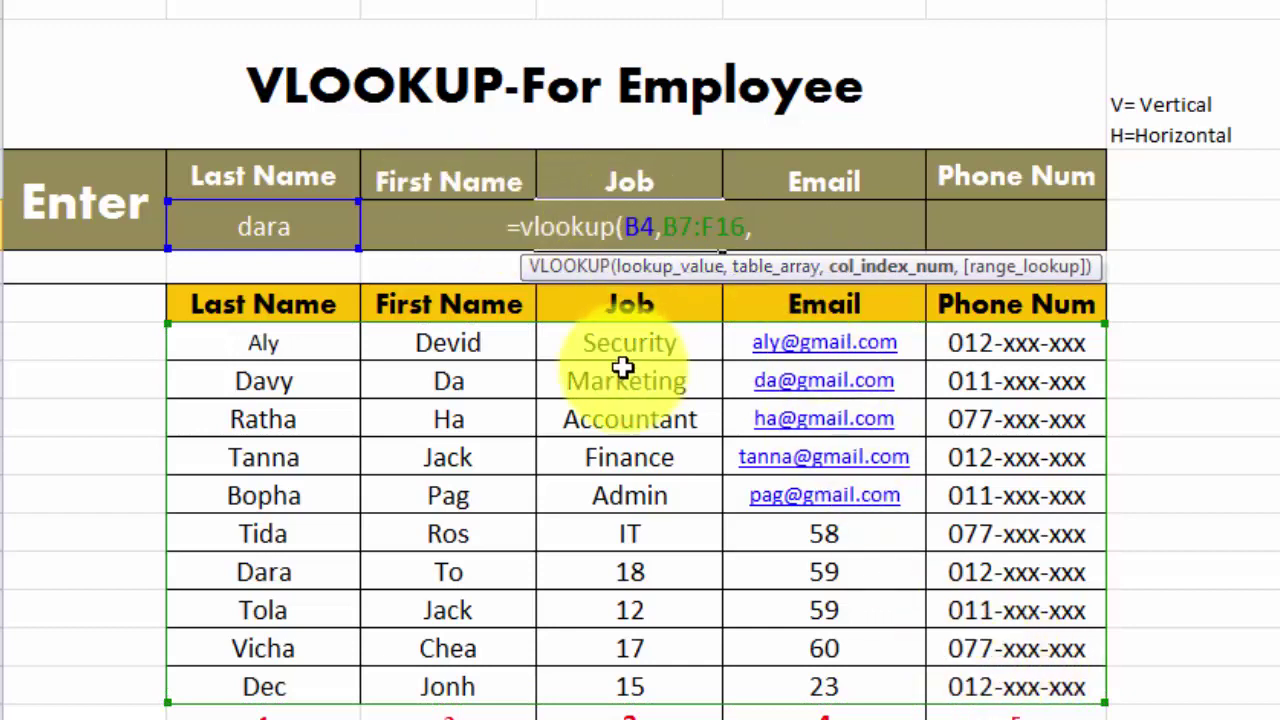
{"action": "type", "text": "3"}
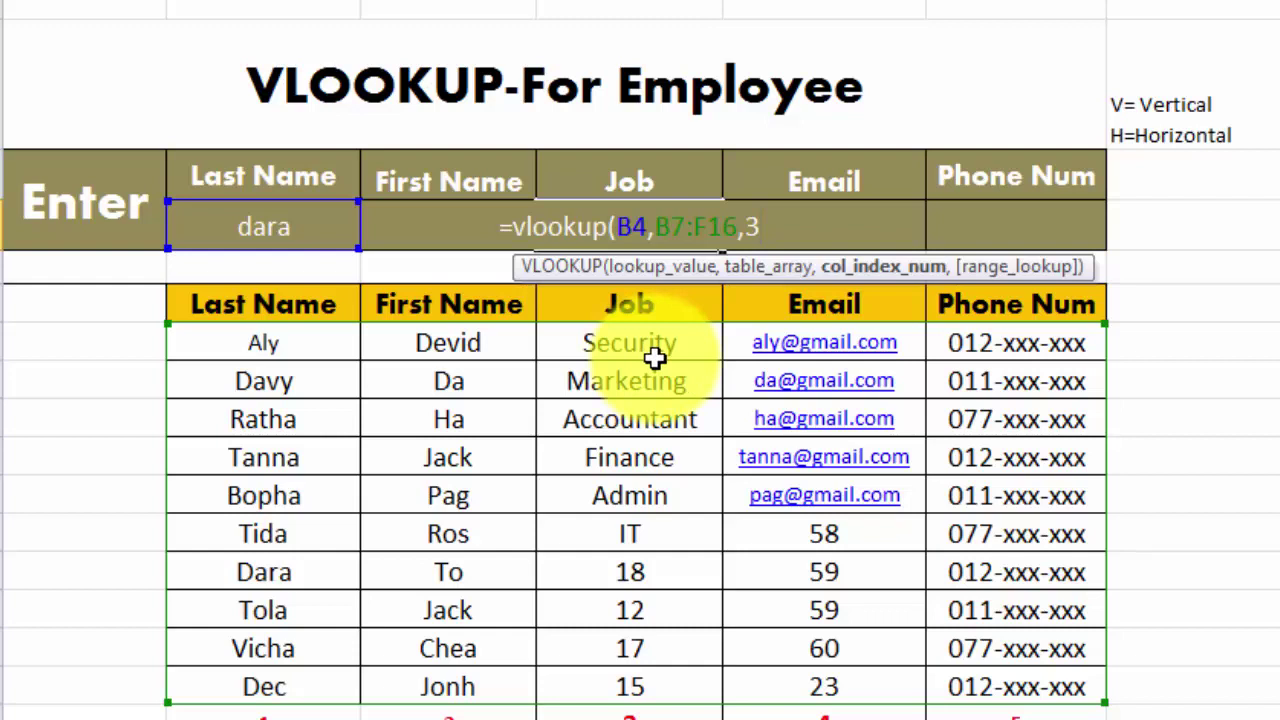
{"action": "type", "text": ","}
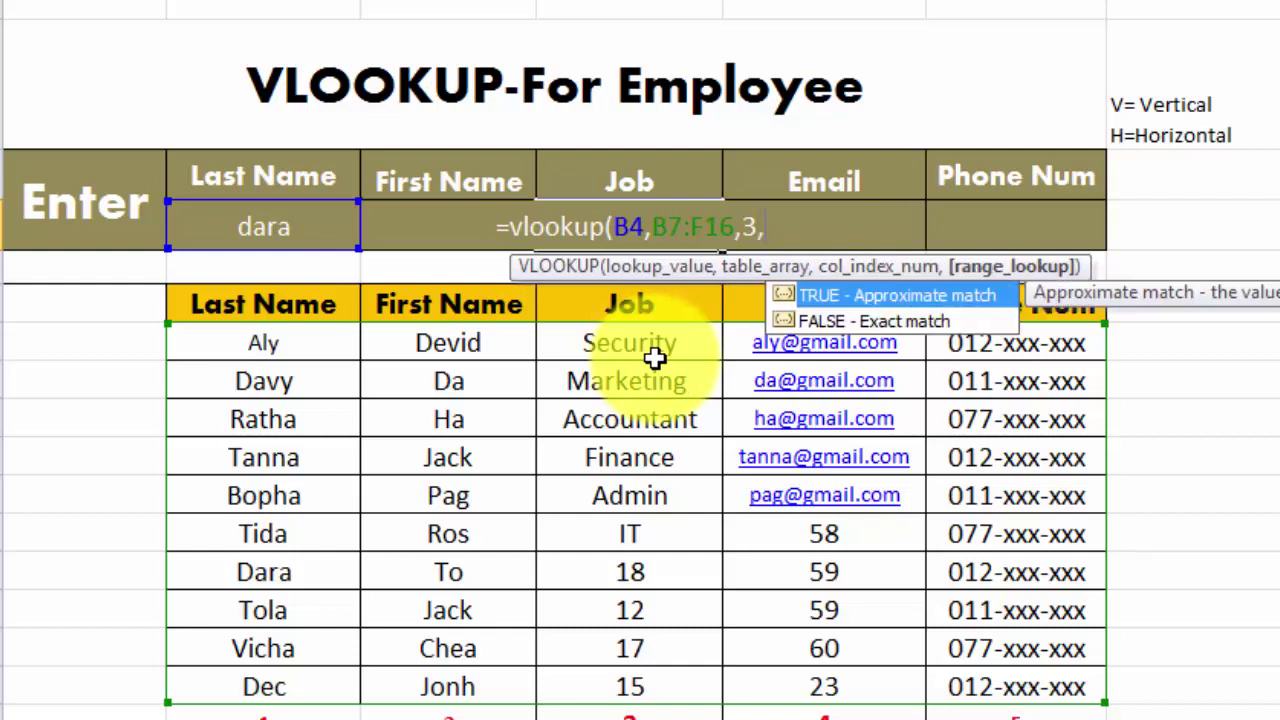
{"action": "type", "text": "Fa"}
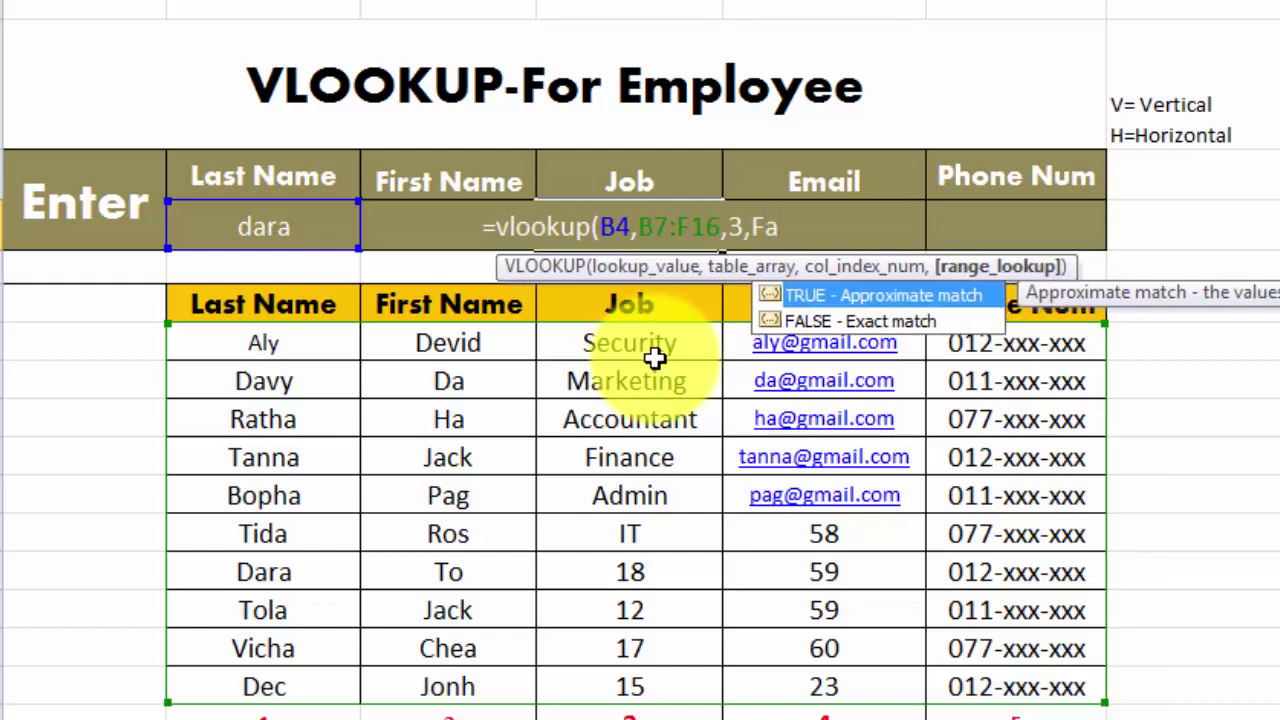
{"action": "type", "text": "lse"}
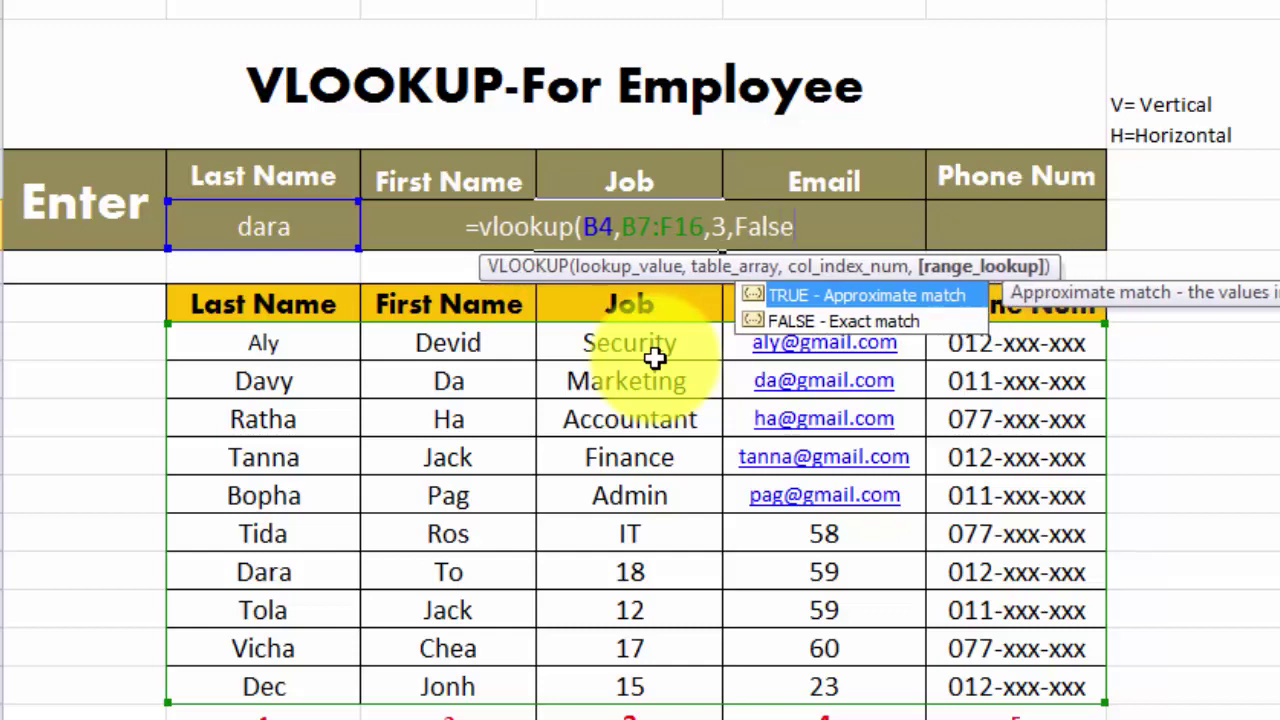
{"action": "type", "text": ")"}
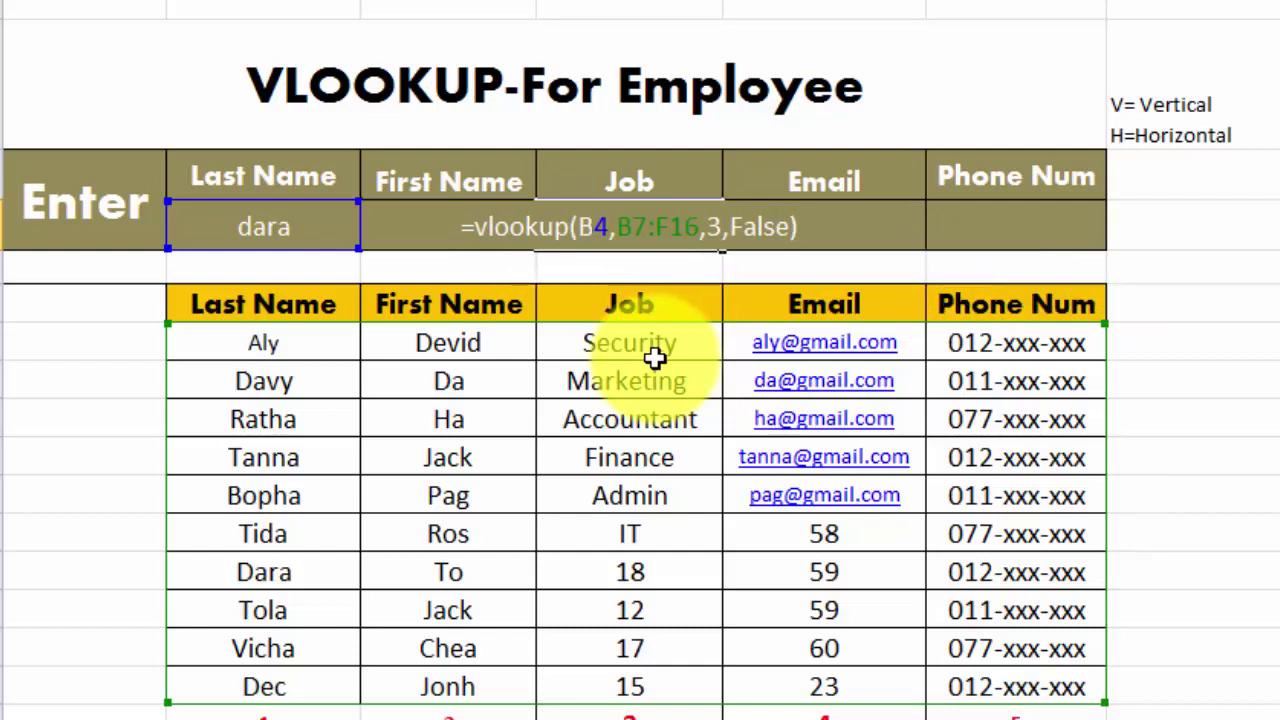
{"action": "key", "text": "Return"}
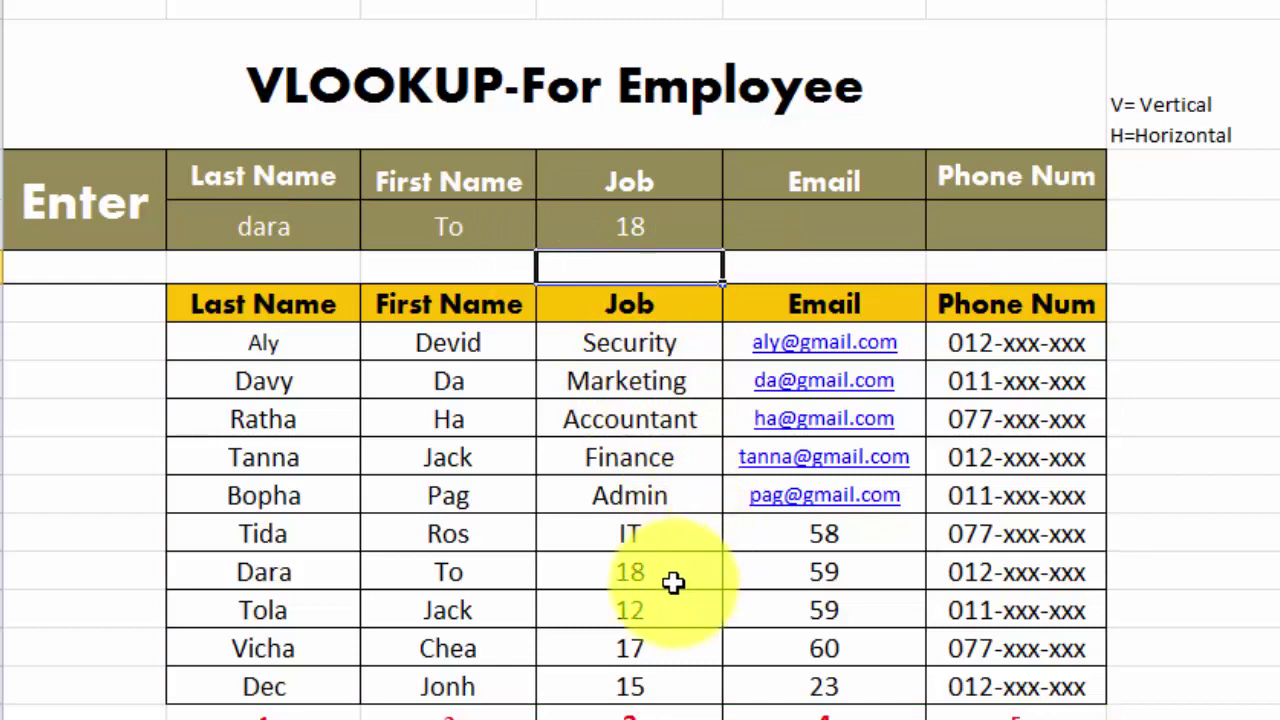
Change the Job values for Dara, Tola, Vicha and Dec to IT Manager, Mkt Manager, Admin Manager and GM.
{"action": "left_click", "coordinate": [668, 580]}
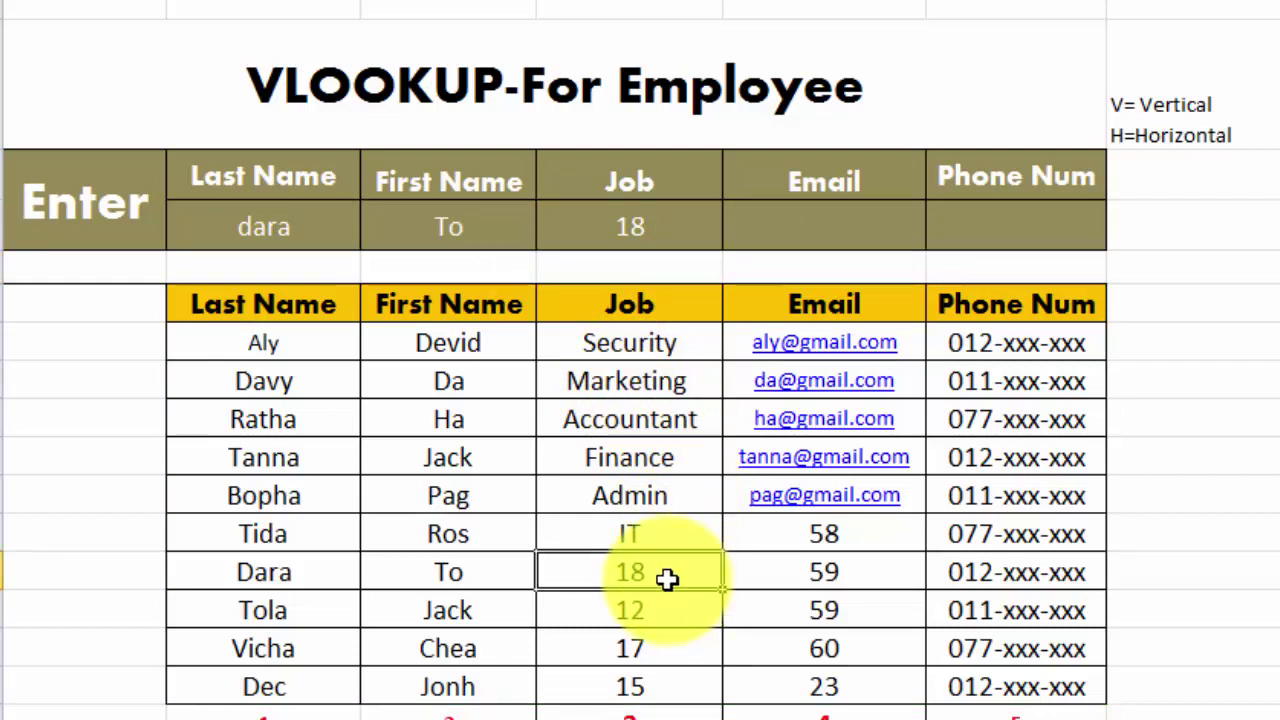
{"action": "type", "text": "Im"}
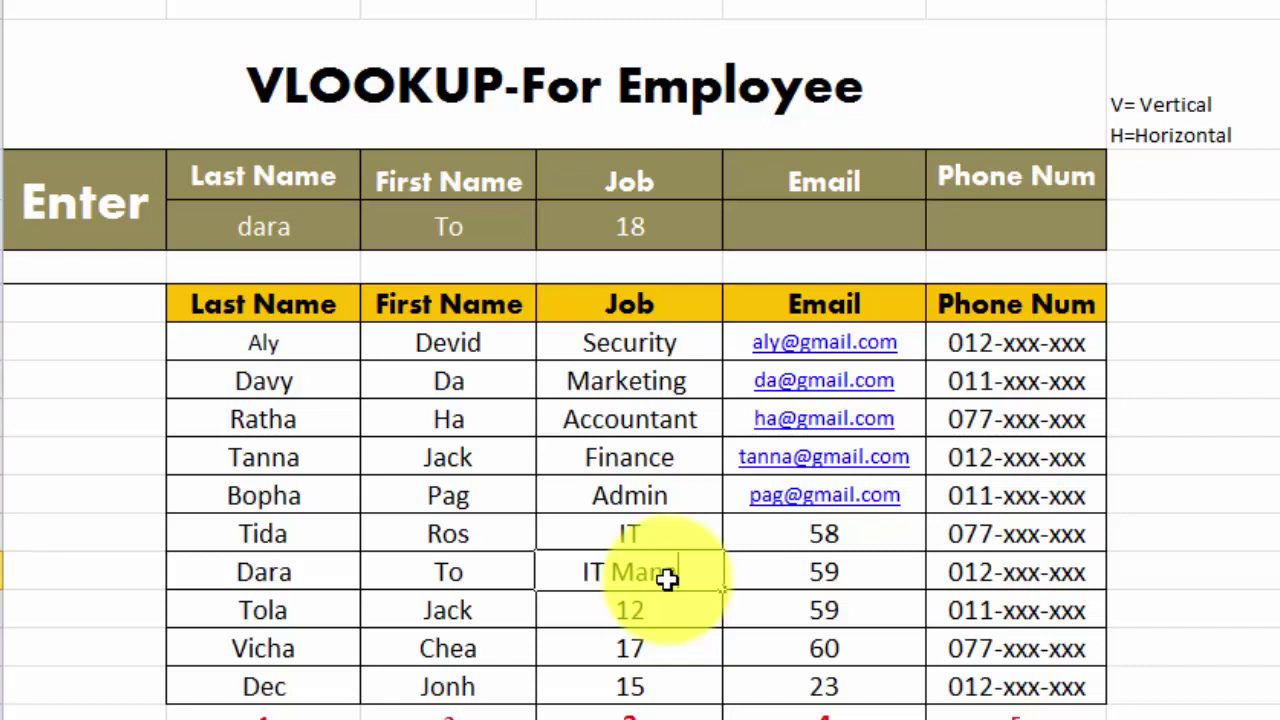
{"action": "type", "text": "ager"}
{"action": "key", "text": "Return"}
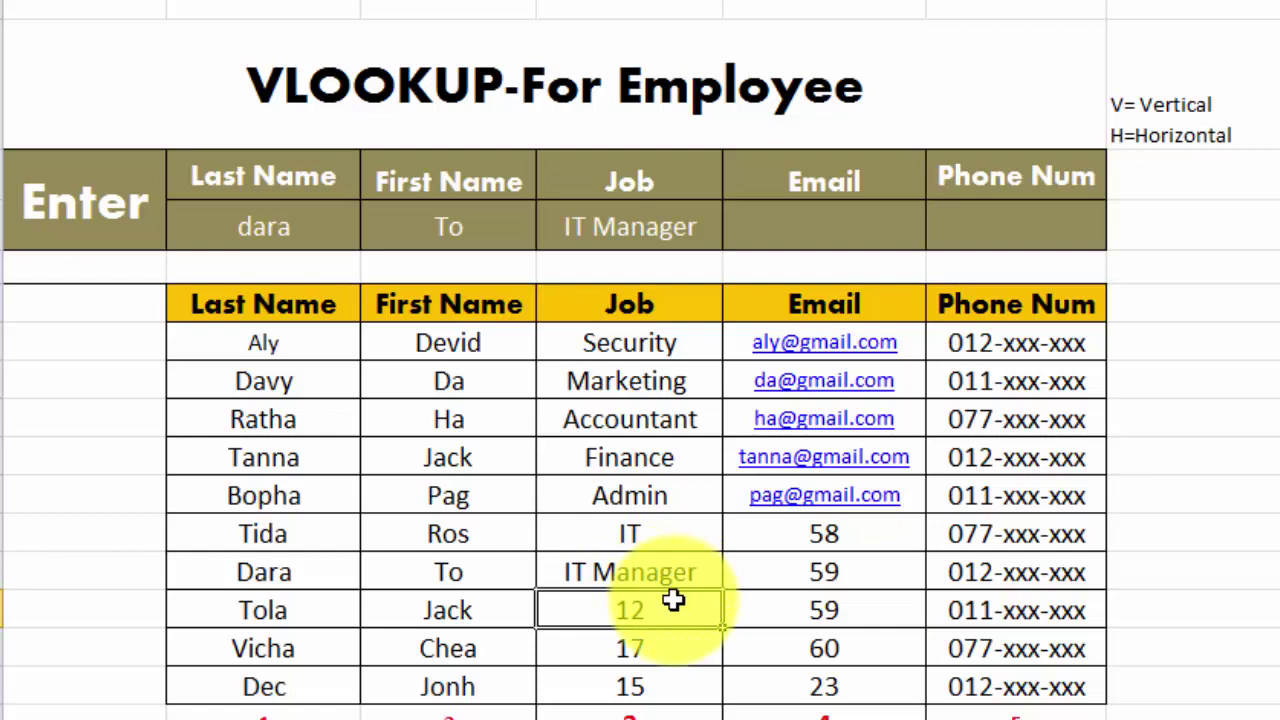
{"action": "type", "text": "Mkt Mana"}
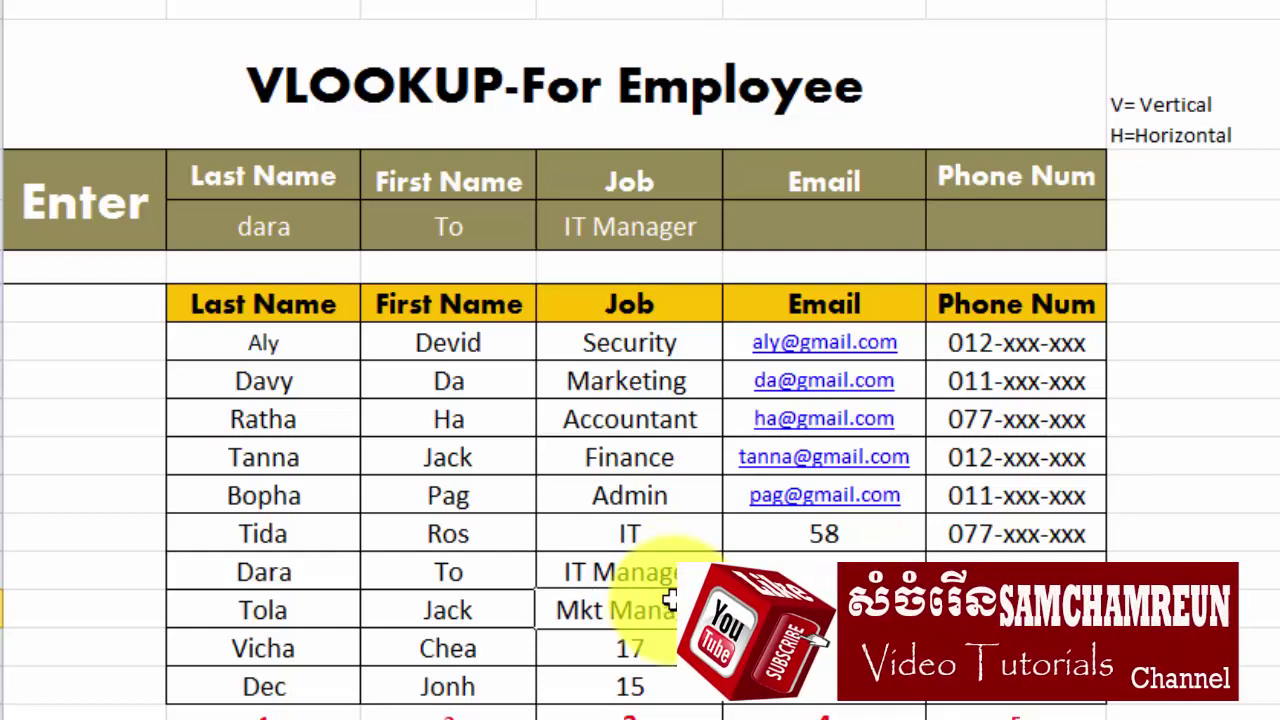
{"action": "type", "text": "ger"}
{"action": "key", "text": "Return"}
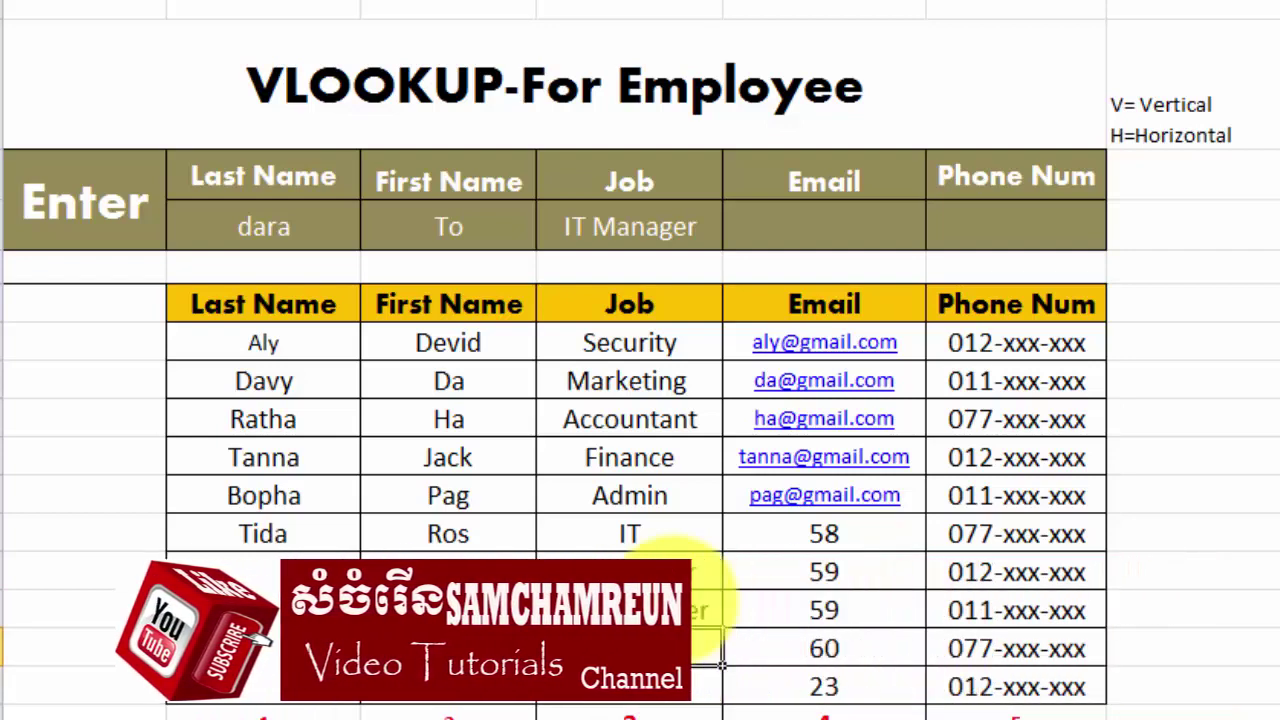
{"action": "type", "text": "A"}
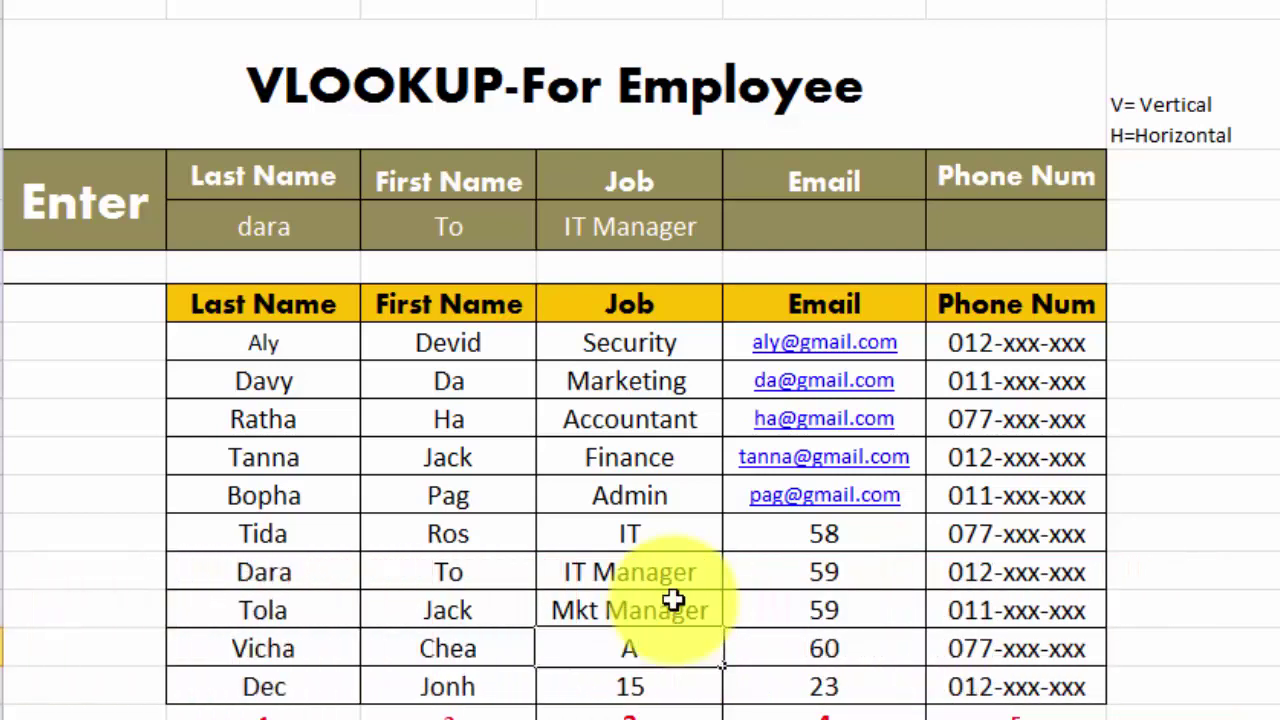
{"action": "type", "text": "dmin "}
{"action": "type", "text": "Manag"}
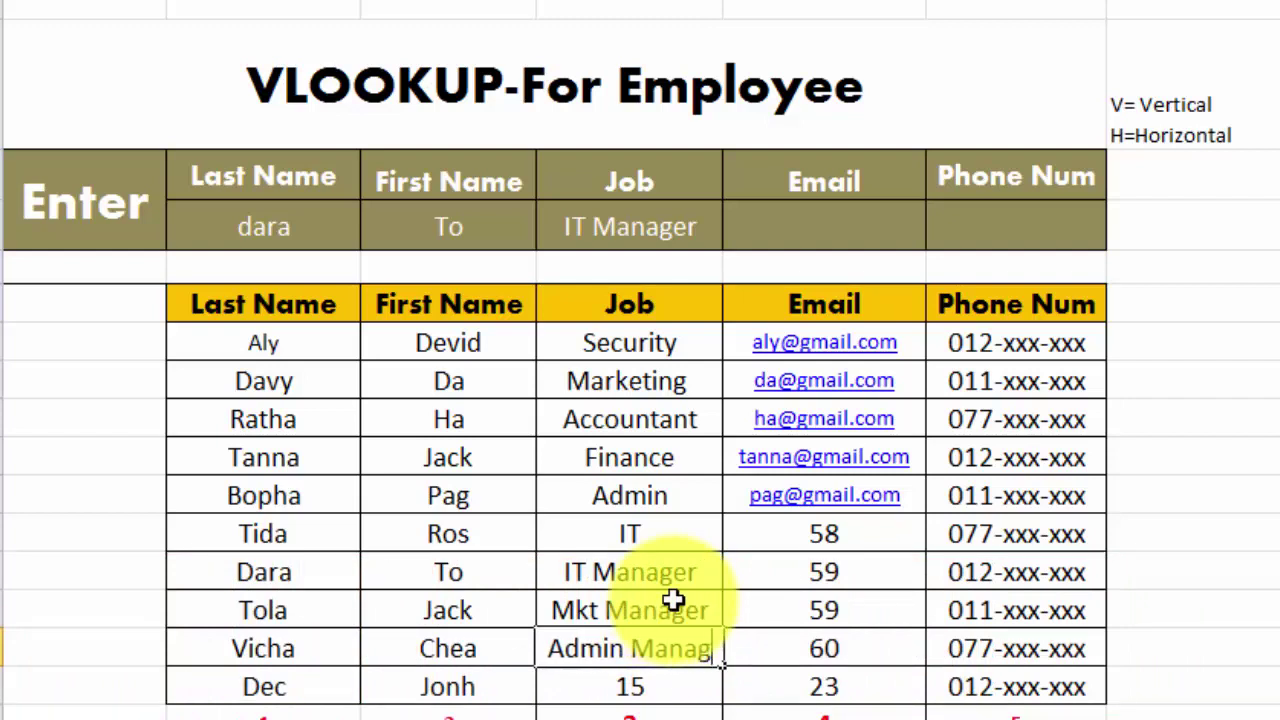
{"action": "type", "text": "er"}
{"action": "key", "text": "Return"}
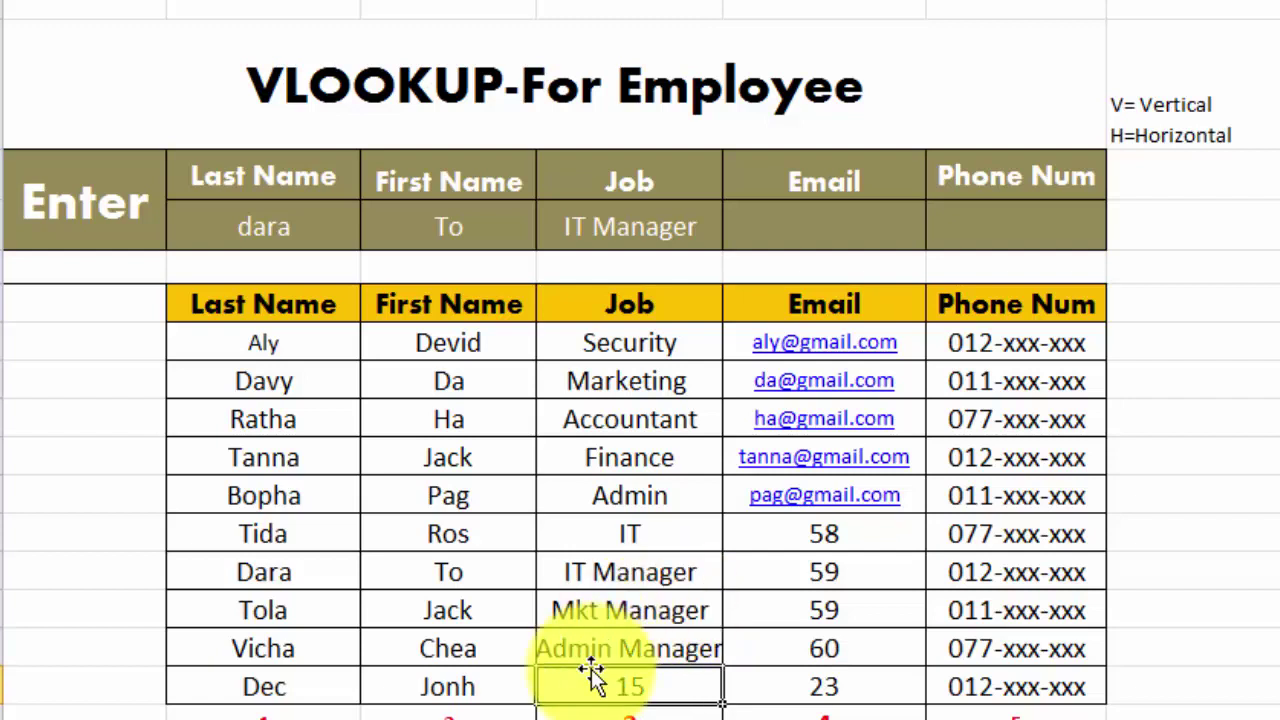
{"action": "double_click", "coordinate": [648, 686]}
{"action": "type", "text": "GM"}
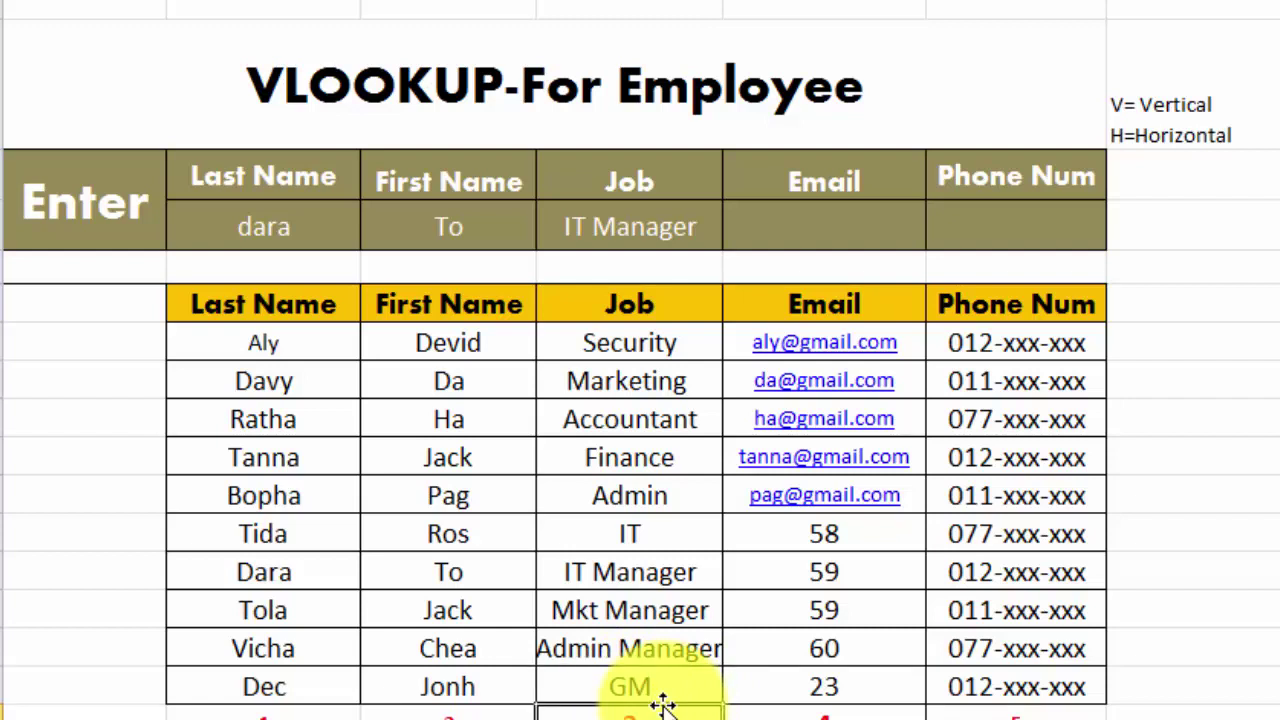
{"action": "key", "text": "Return"}
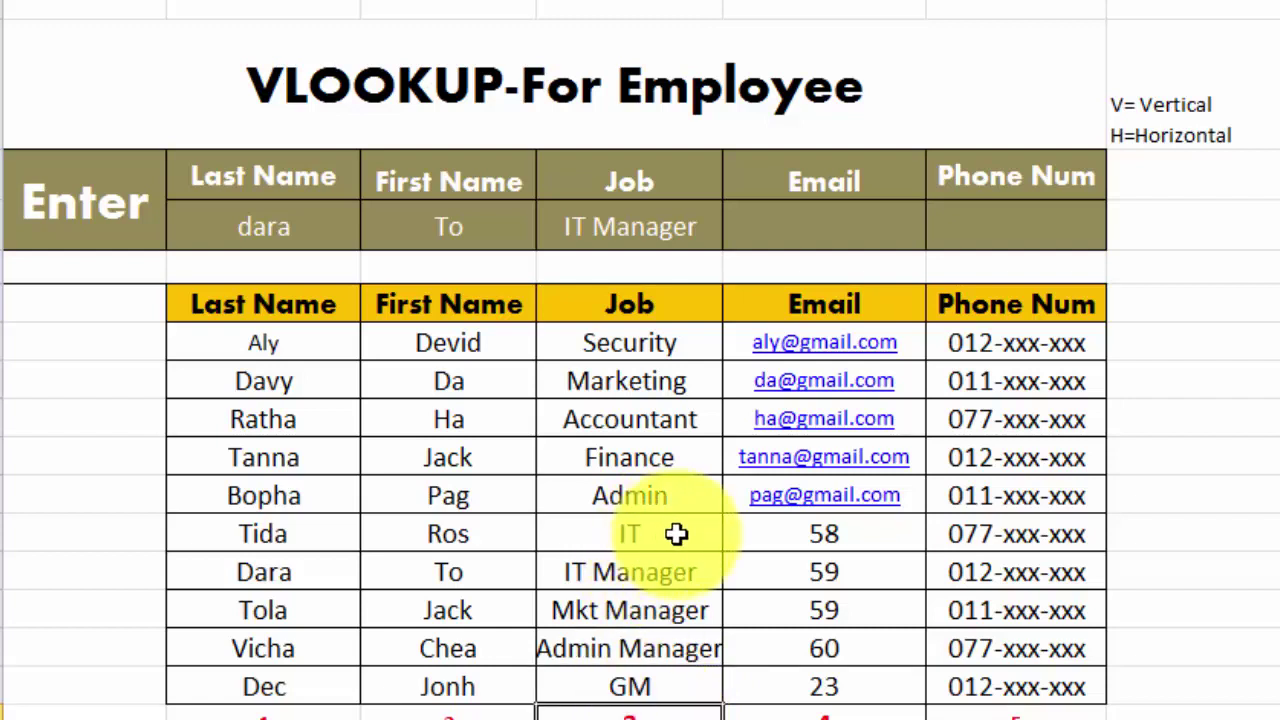
Enter =vlookup(B4,B7:F16,4,False) in E4 so the Email cell returns 59, then select E11:E15.
{"action": "left_click", "coordinate": [824, 228]}
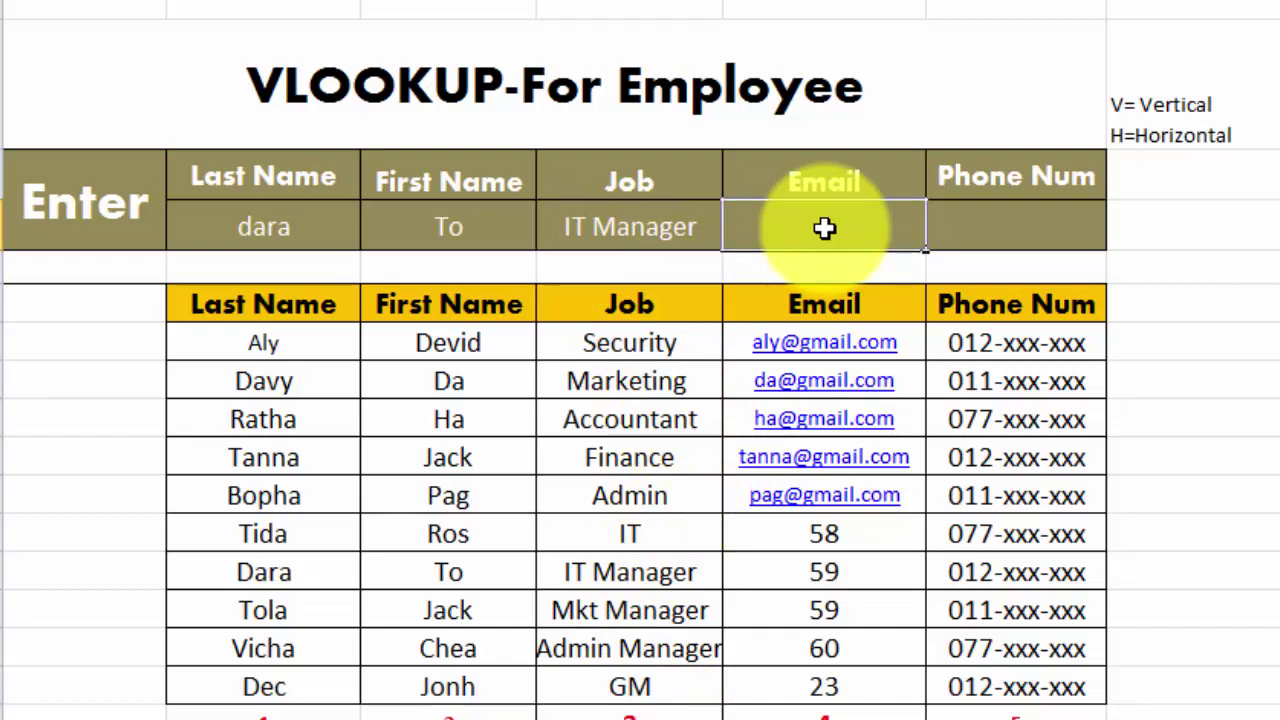
{"action": "type", "text": "=vlo"}
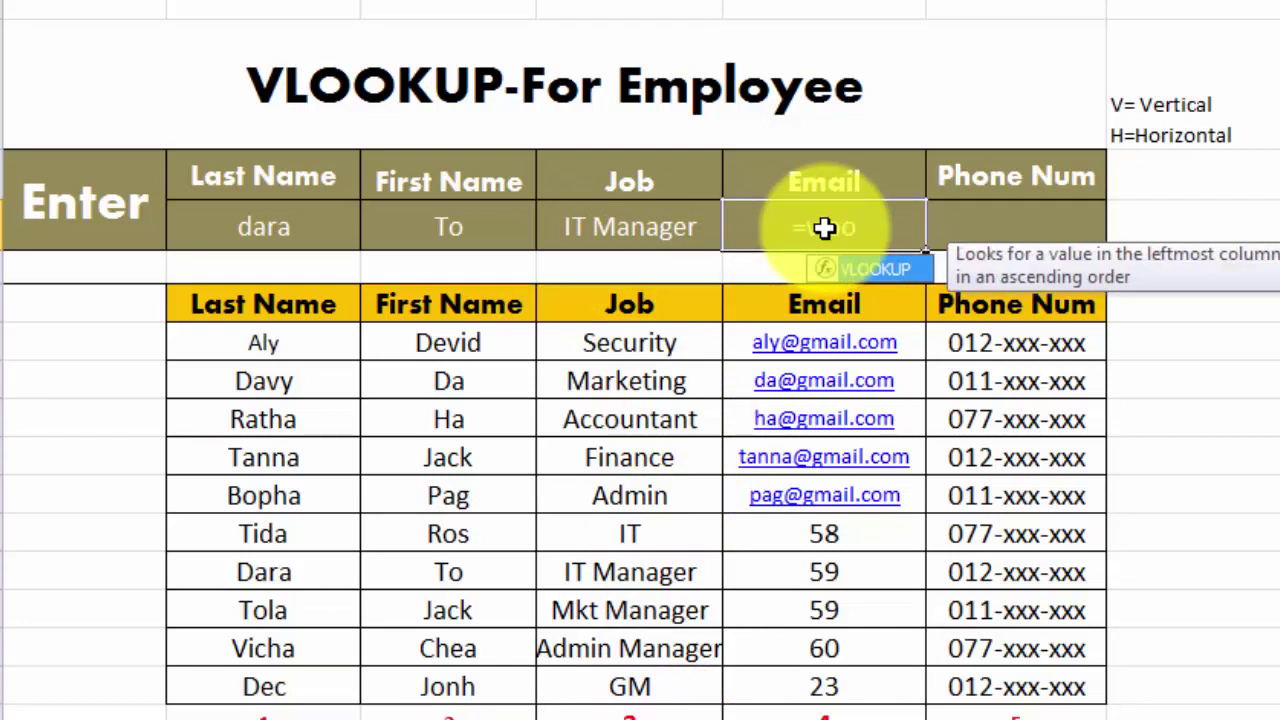
{"action": "type", "text": "okup"}
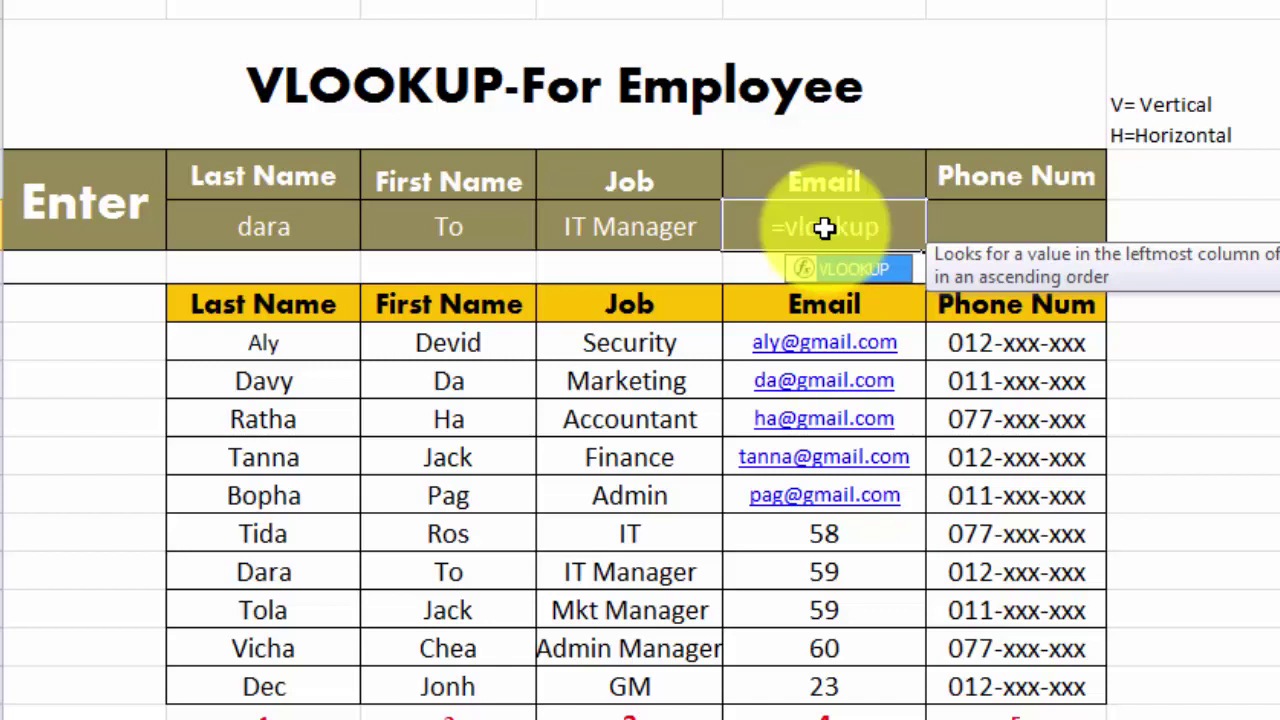
{"action": "type", "text": "("}
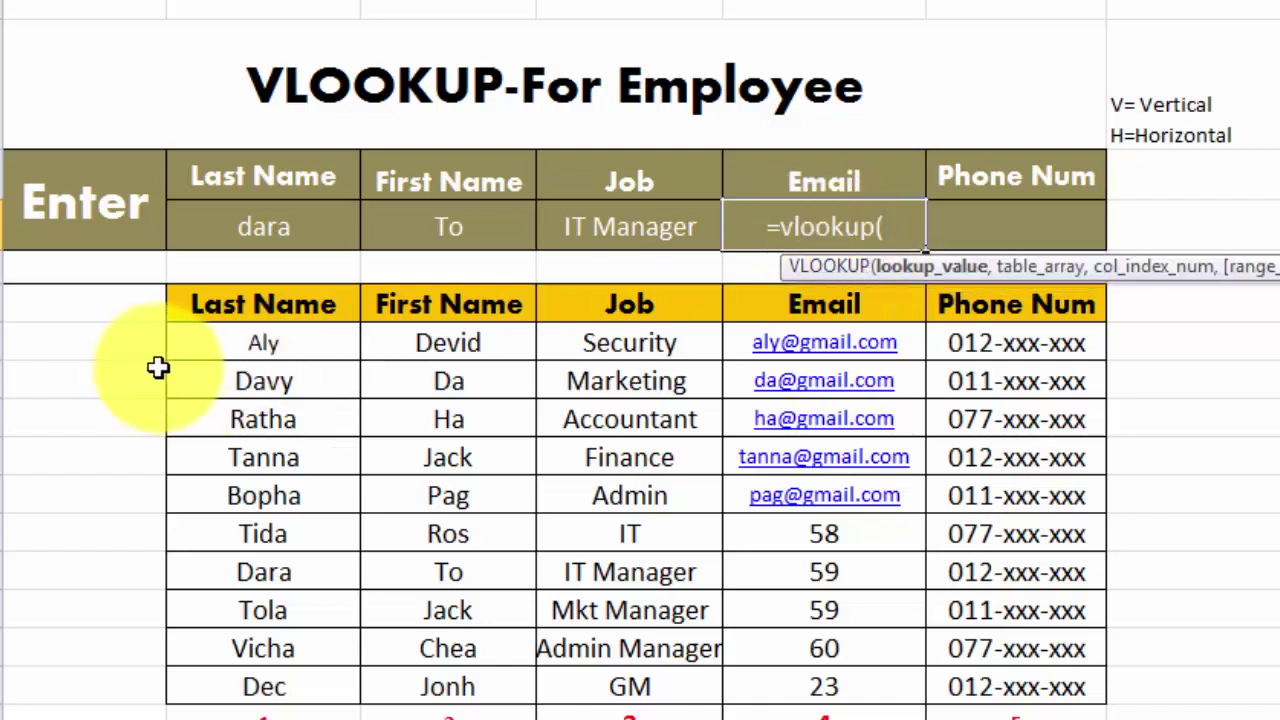
{"action": "left_click", "coordinate": [263, 228]}
{"action": "type", "text": ","}
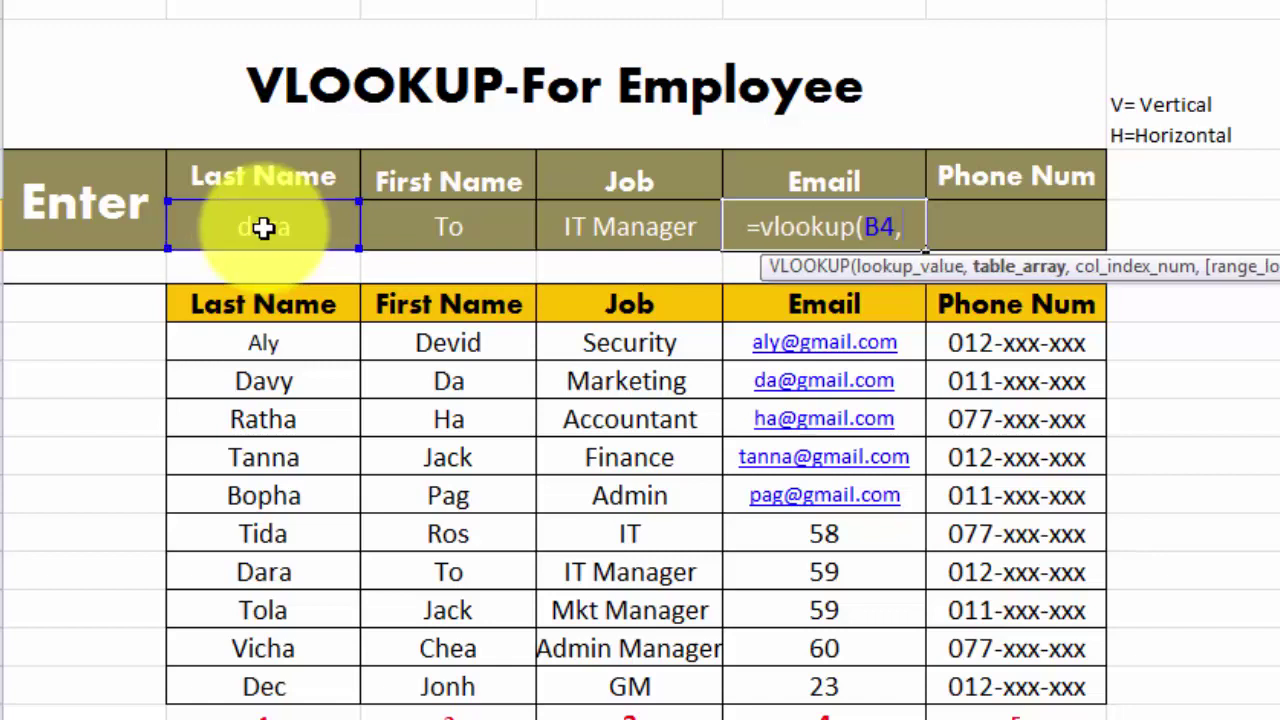
{"action": "mouse_move", "coordinate": [240, 345]}
{"action": "left_mouse_down"}
{"action": "mouse_move", "coordinate": [852, 686]}
{"action": "mouse_move", "coordinate": [950, 686]}
{"action": "left_mouse_up"}
{"action": "type", "text": ","}
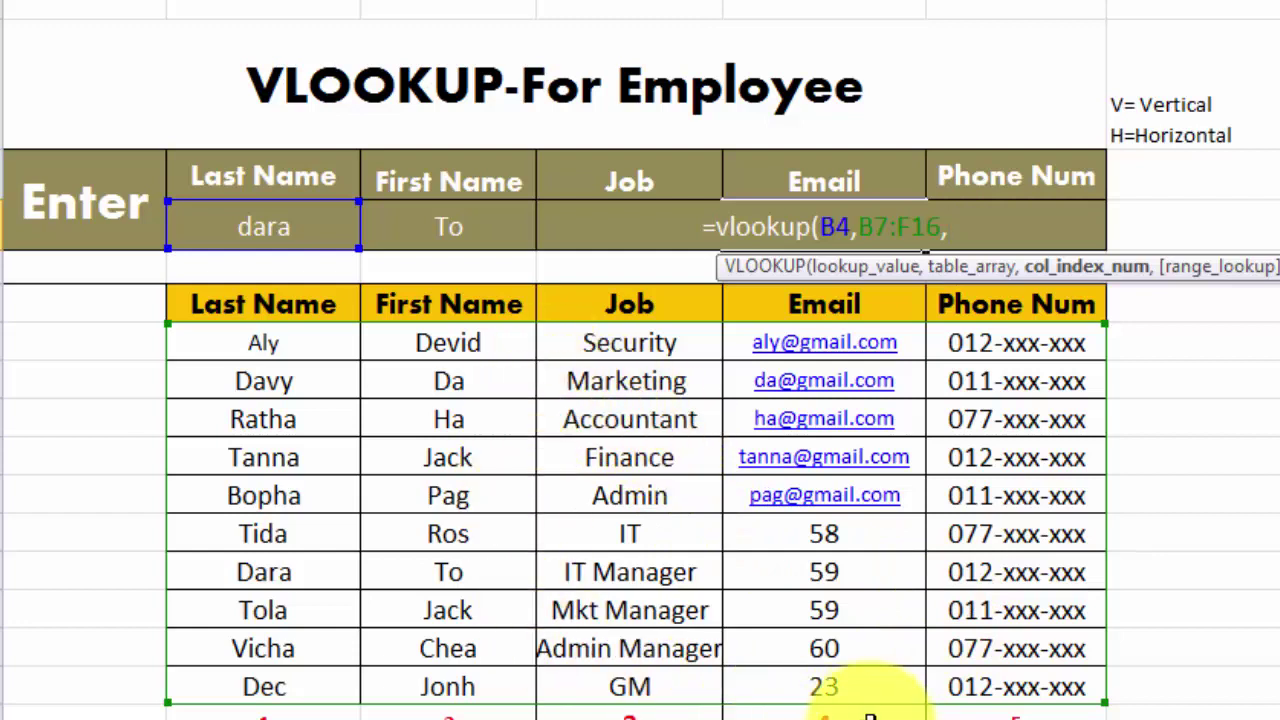
{"action": "type", "text": "4,"}
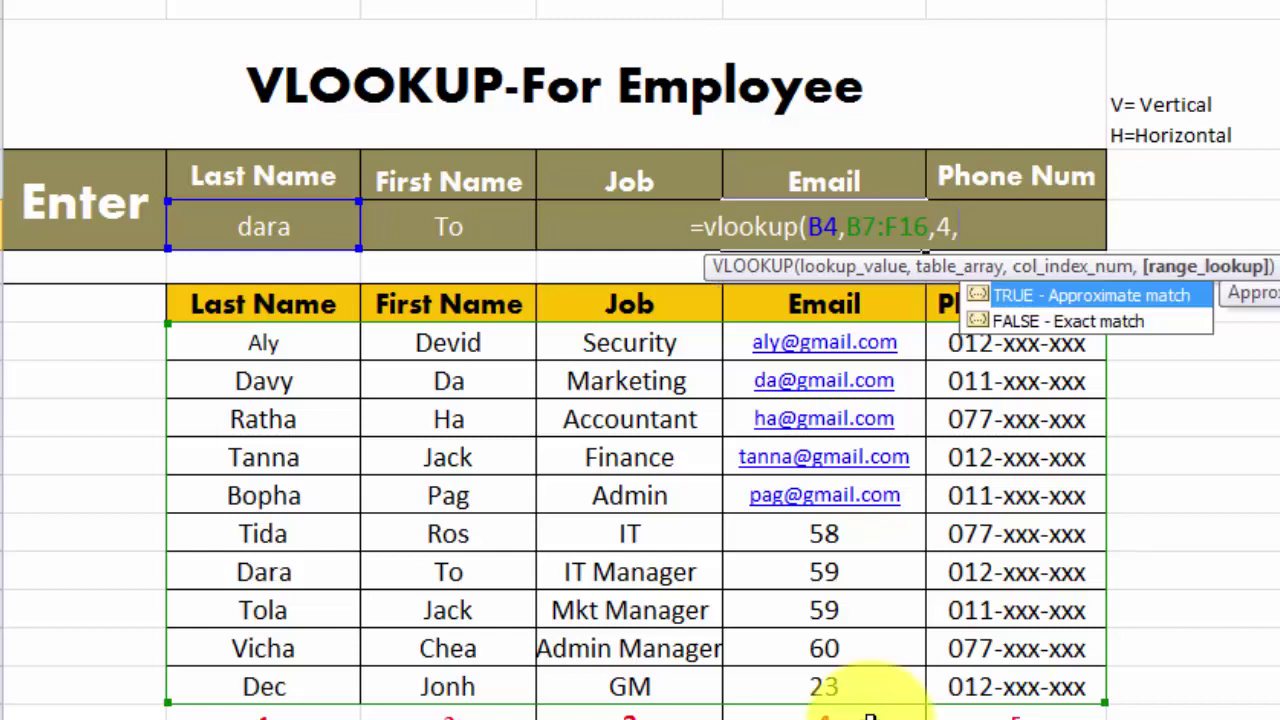
{"action": "type", "text": "Fa"}
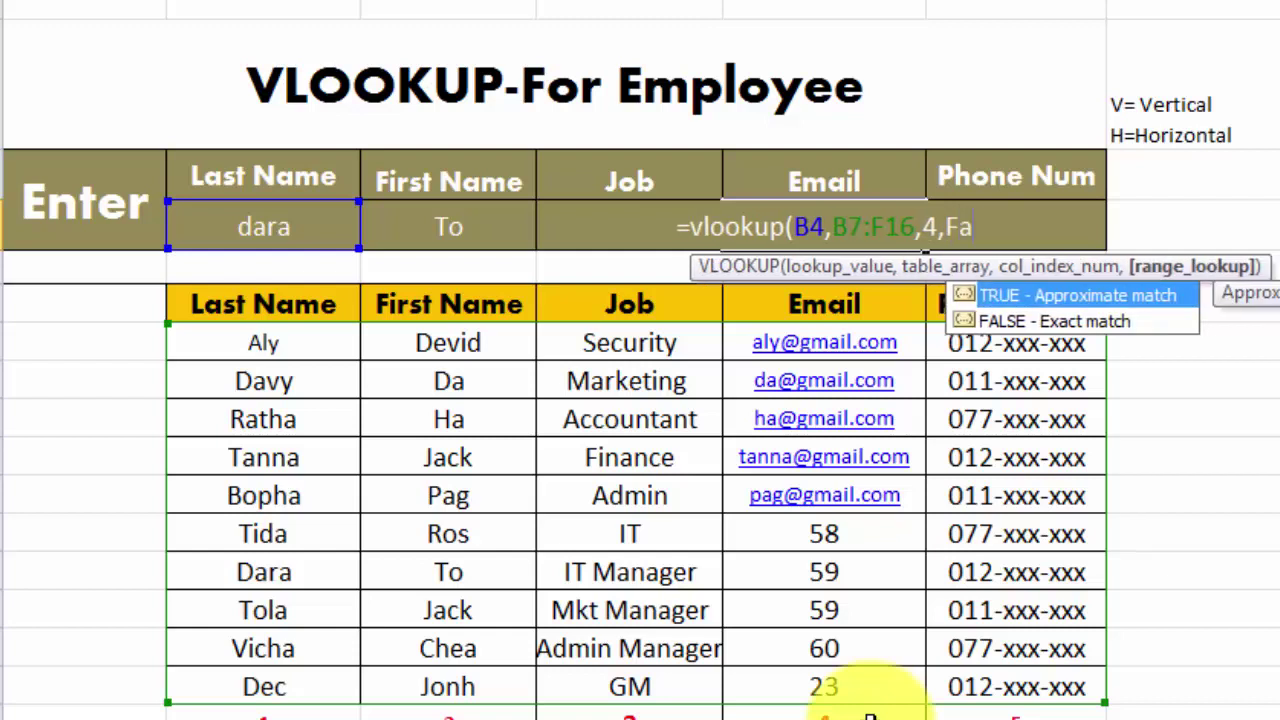
{"action": "type", "text": "lse"}
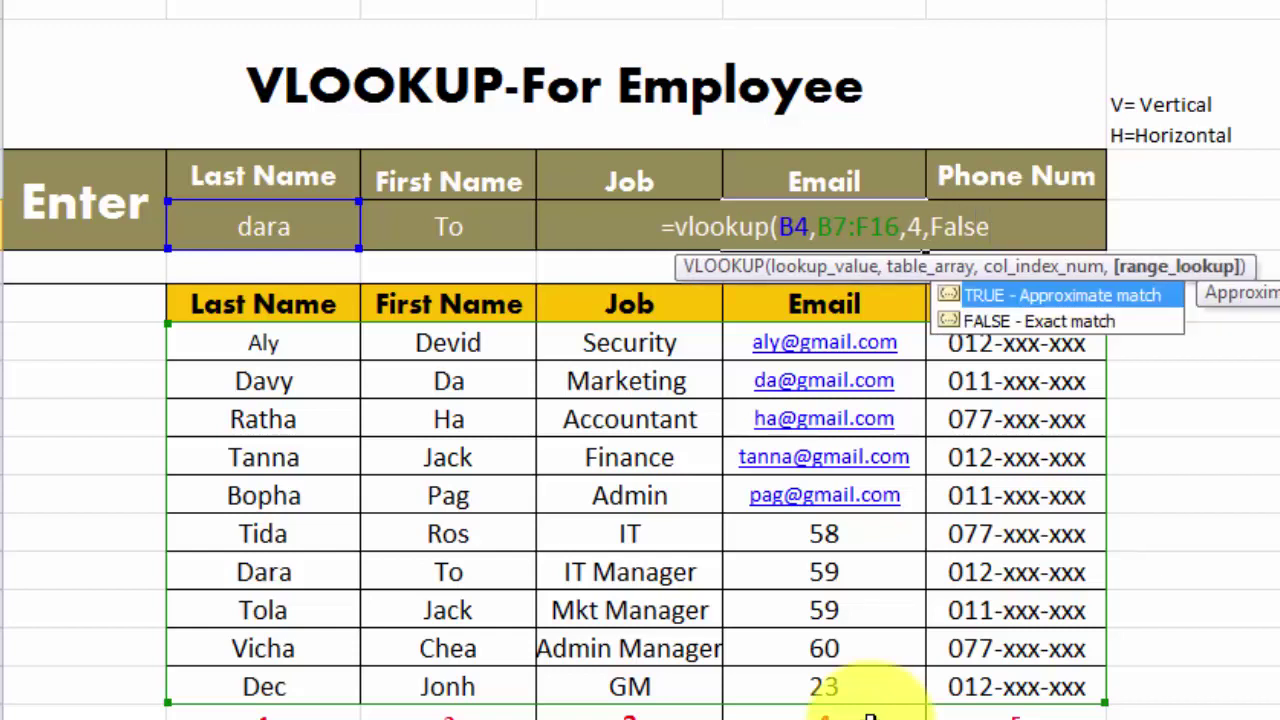
{"action": "type", "text": ")"}
{"action": "key", "text": "Return"}
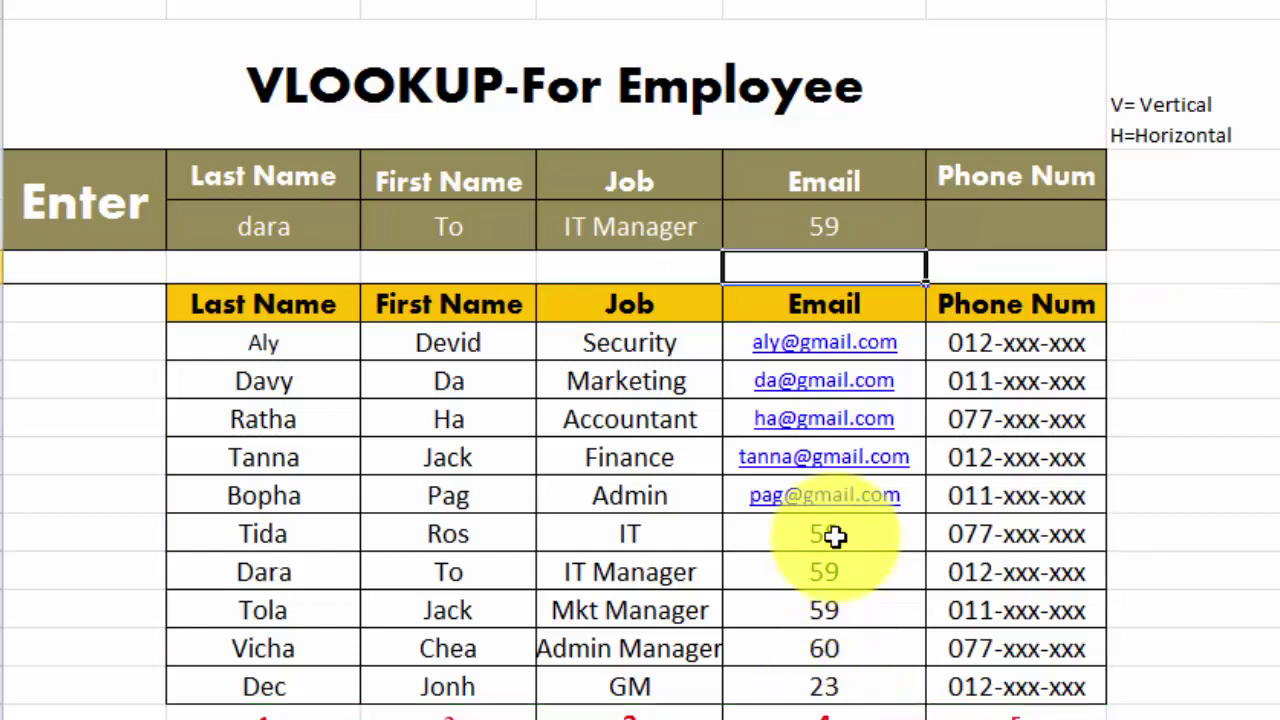
{"action": "left_click_drag", "start_coordinate": [835, 537], "coordinate": [840, 670]}
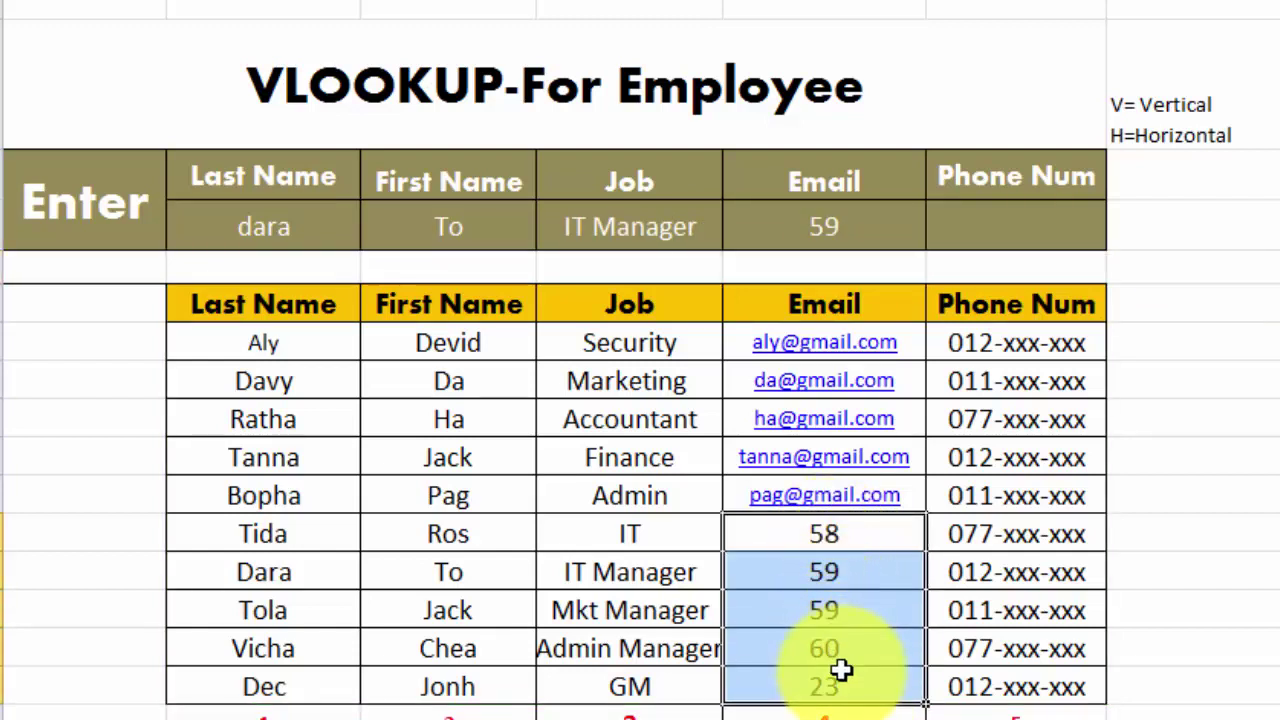
{"action": "left_click", "coordinate": [1012, 224]}
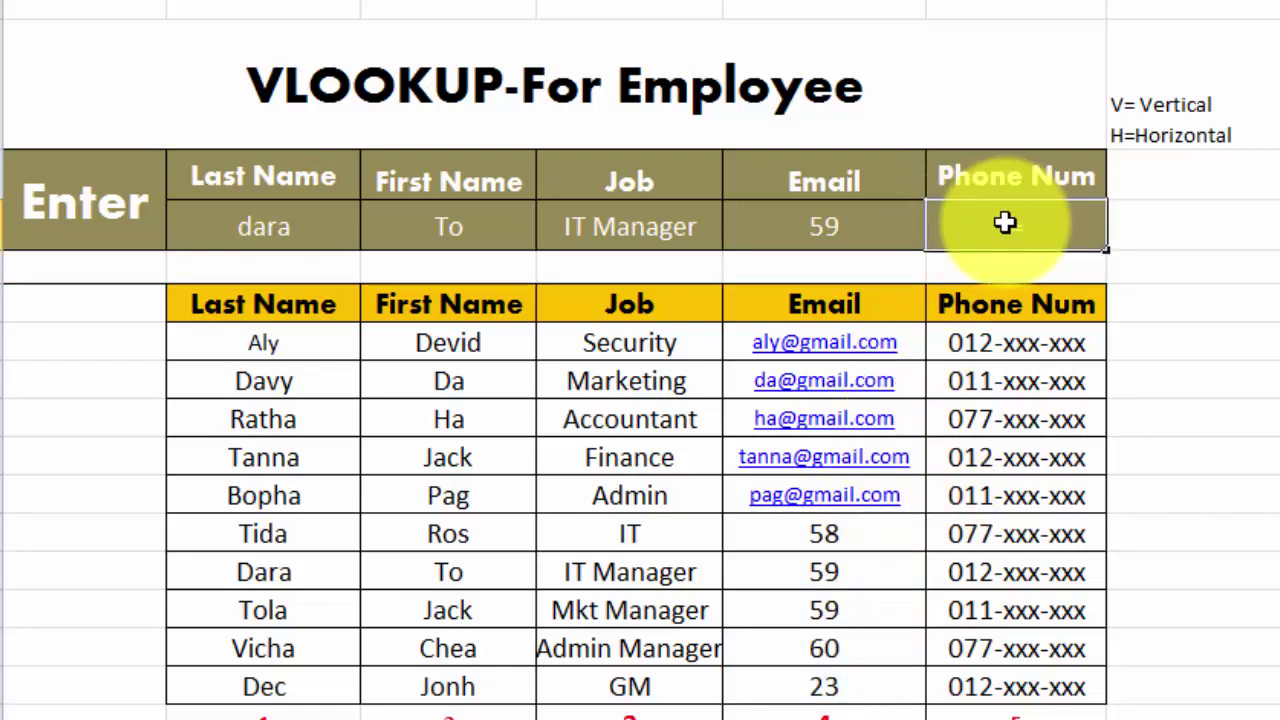
Complete =vlookup(B4,B7:F16,5,false) in F4 so it returns the phone number, fixing a typo.
{"action": "type", "text": "=vloo"}
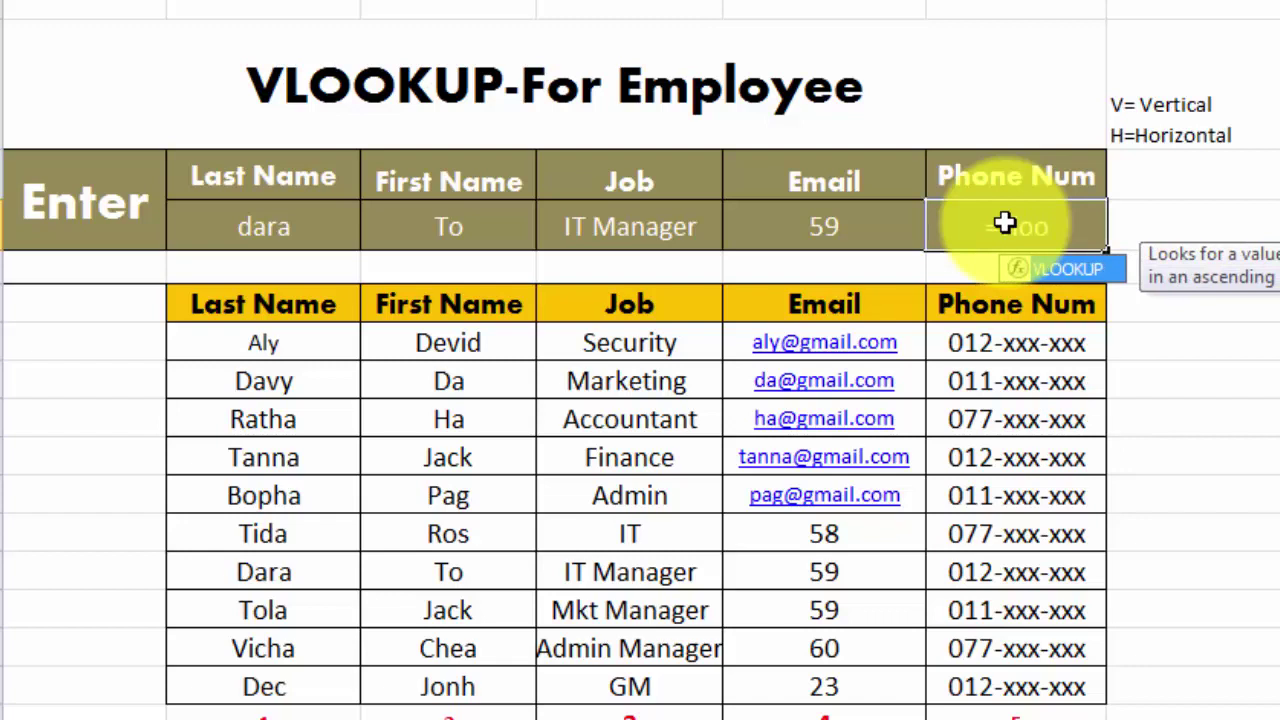
{"action": "type", "text": "kuo"}
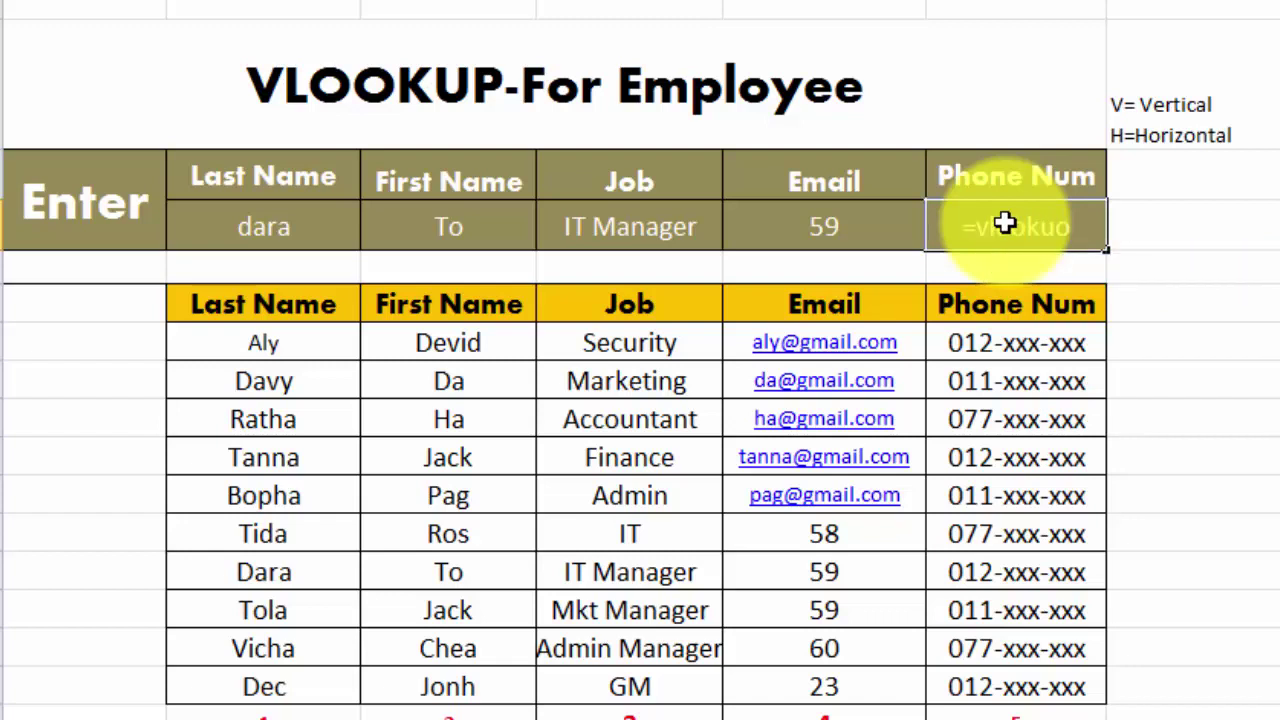
{"action": "key", "text": "BackSpace"}
{"action": "type", "text": "p("}
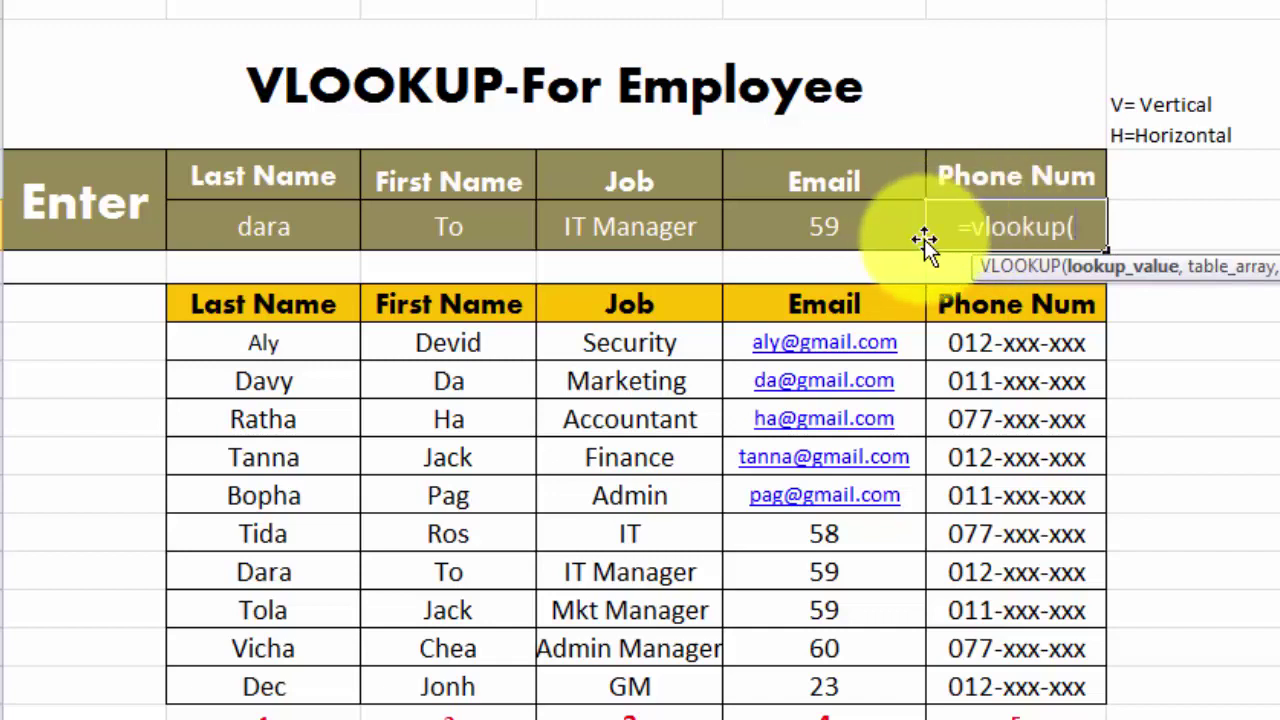
{"action": "left_click", "coordinate": [250, 230]}
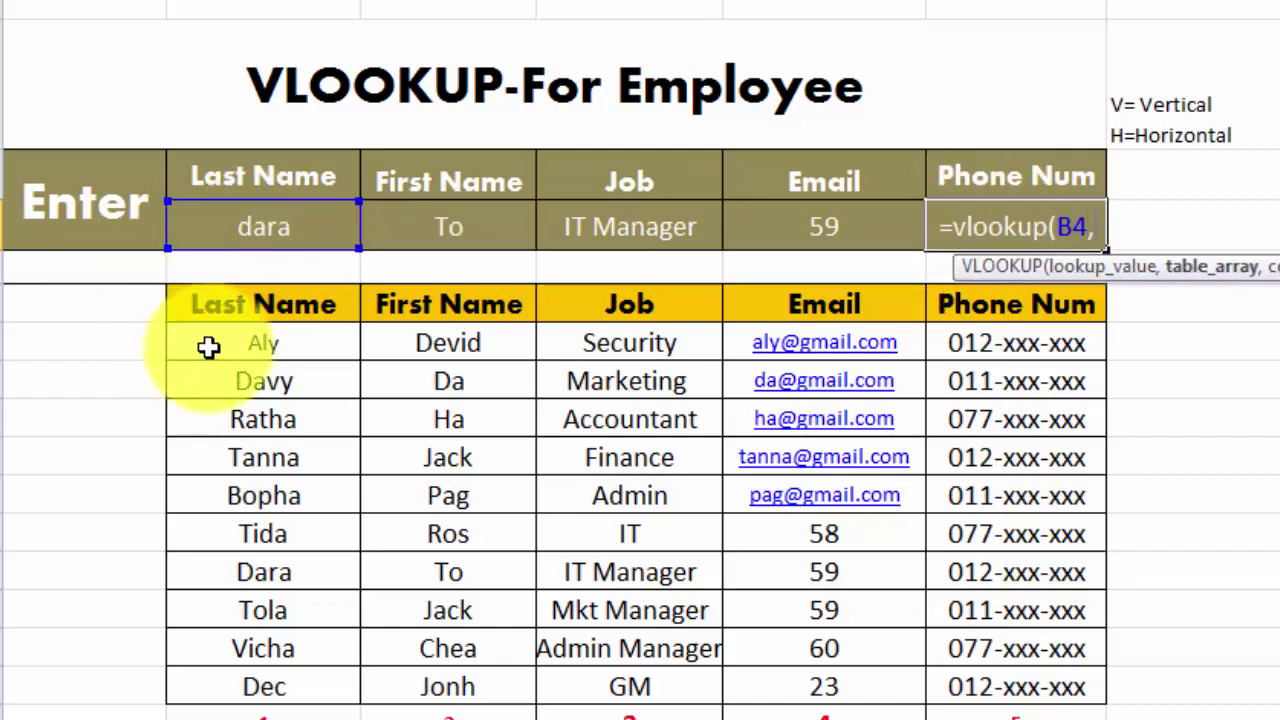
{"action": "type", "text": ","}
{"action": "mouse_move", "coordinate": [209, 346]}
{"action": "left_mouse_down"}
{"action": "mouse_move", "coordinate": [255, 680]}
{"action": "mouse_move", "coordinate": [1010, 688]}
{"action": "left_mouse_up"}
{"action": "type", "text": ","}
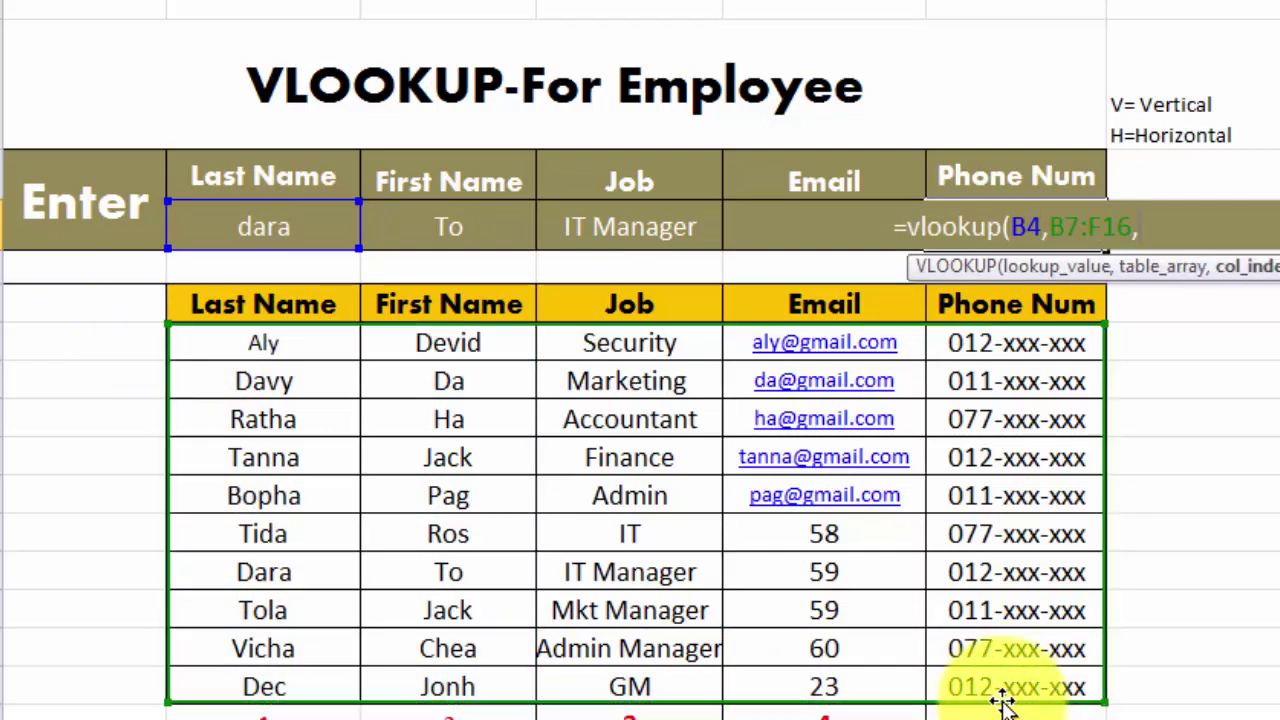
{"action": "type", "text": "5"}
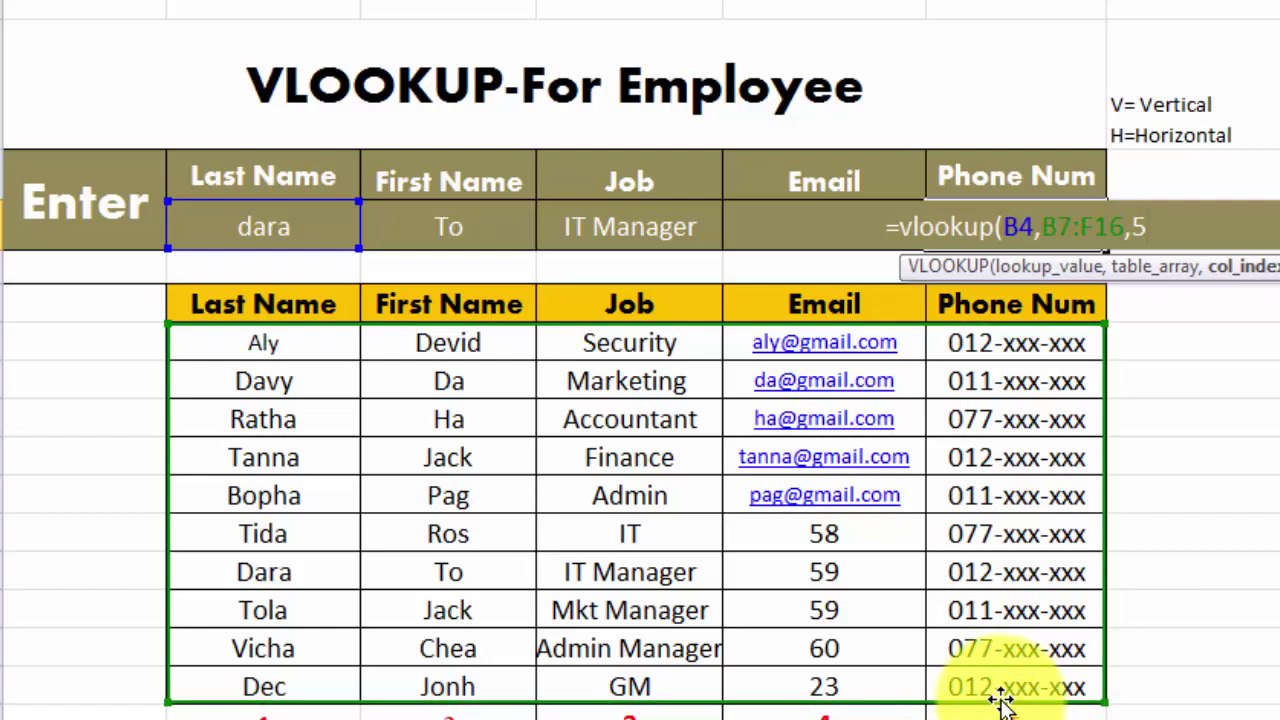
{"action": "type", "text": ",f"}
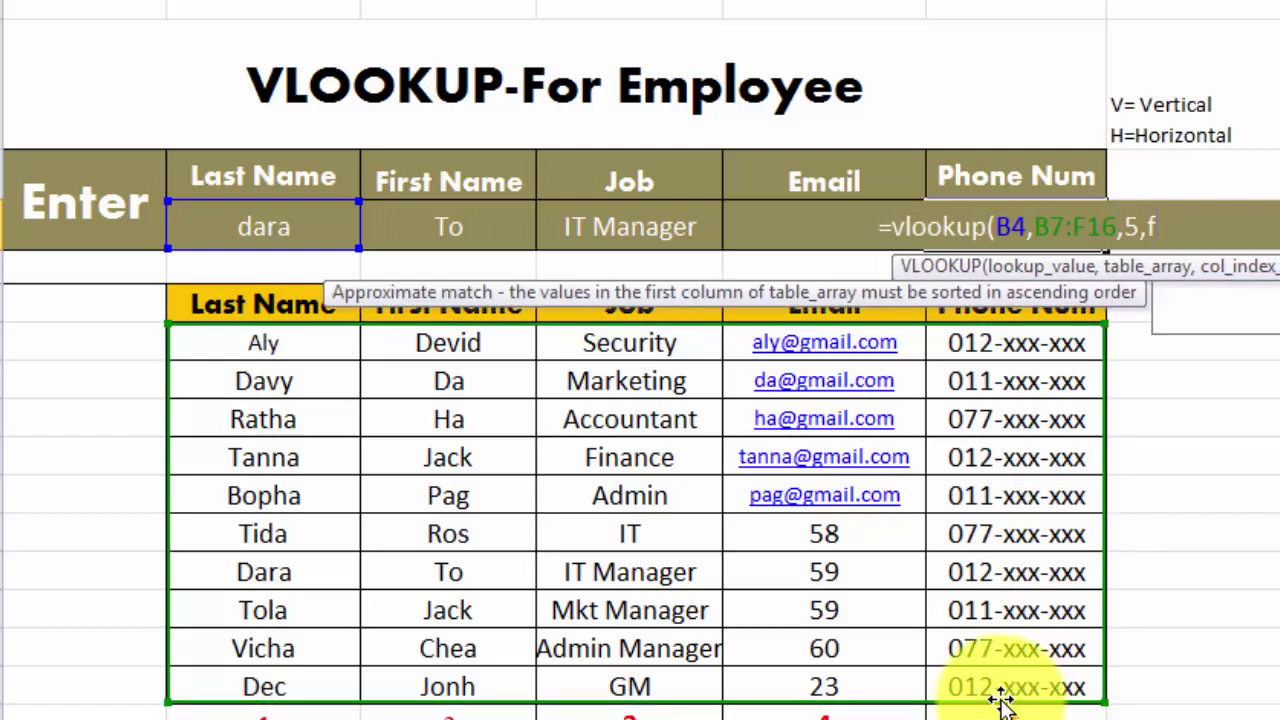
{"action": "type", "text": "alse"}
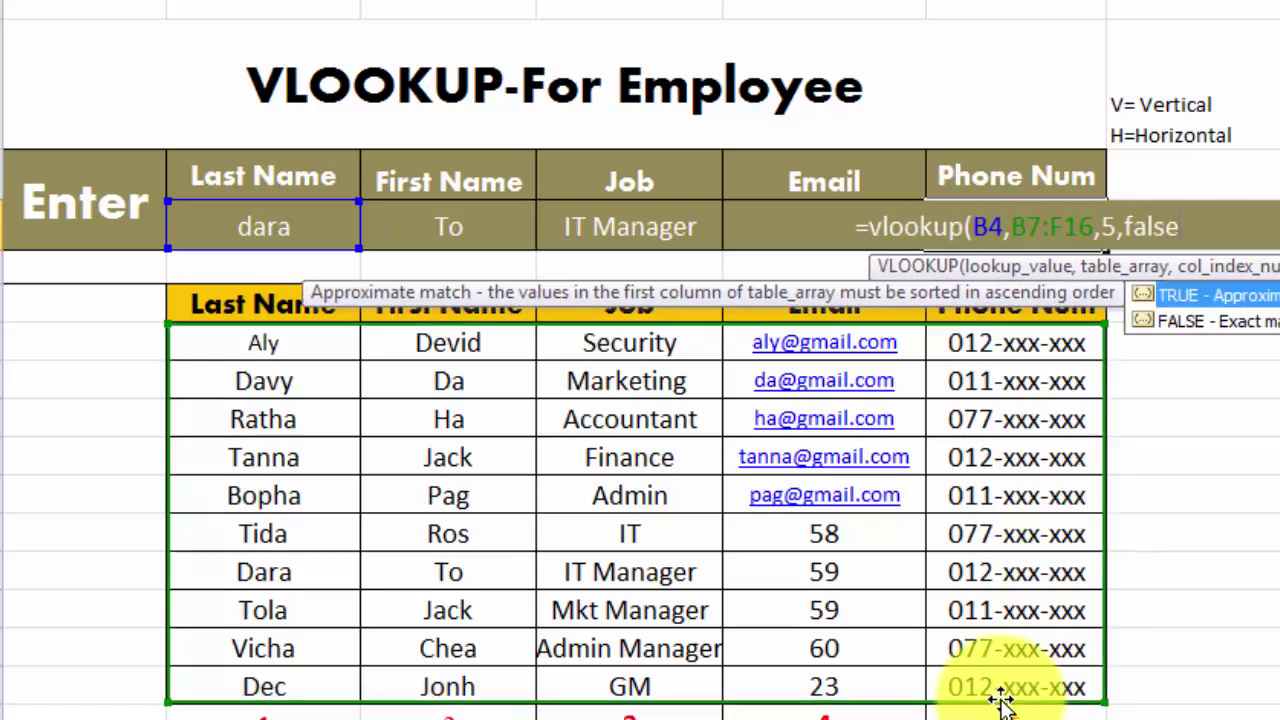
{"action": "type", "text": ")"}
{"action": "key", "text": "Return"}
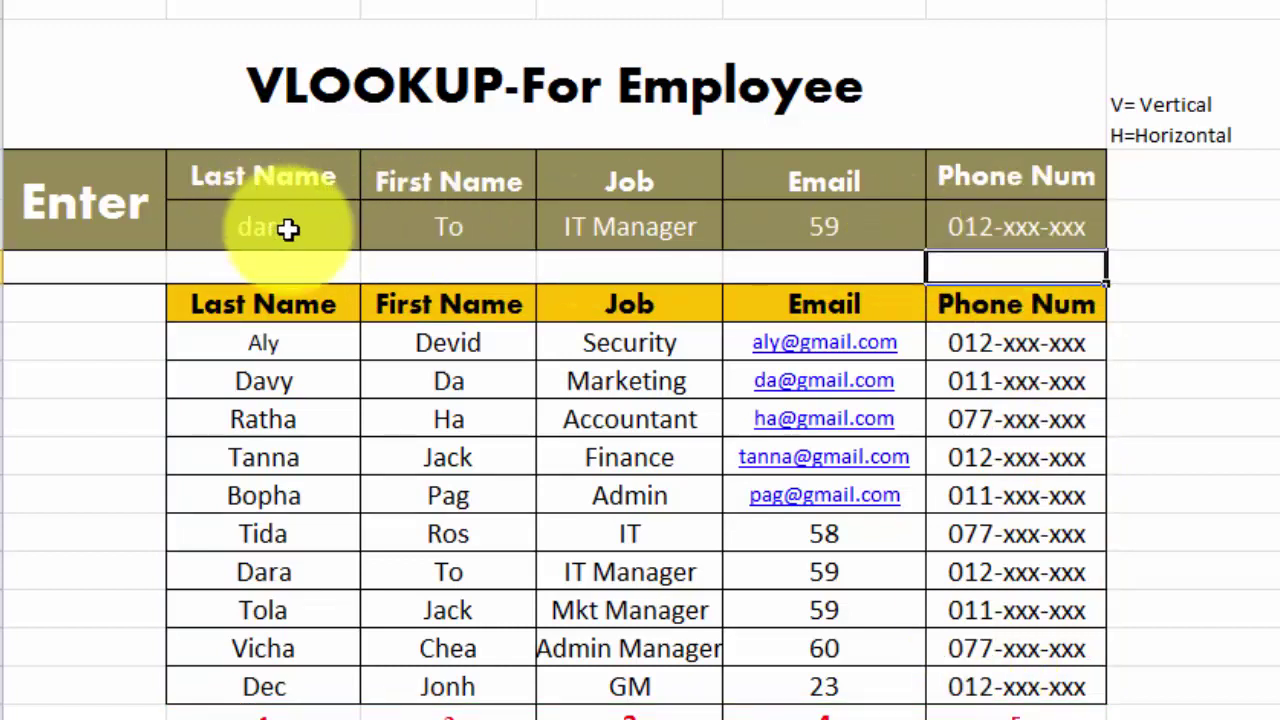
Enter Bopha as the last name in B4 to look up her details.
{"action": "left_click_drag", "start_coordinate": [266, 215], "coordinate": [1033, 245]}
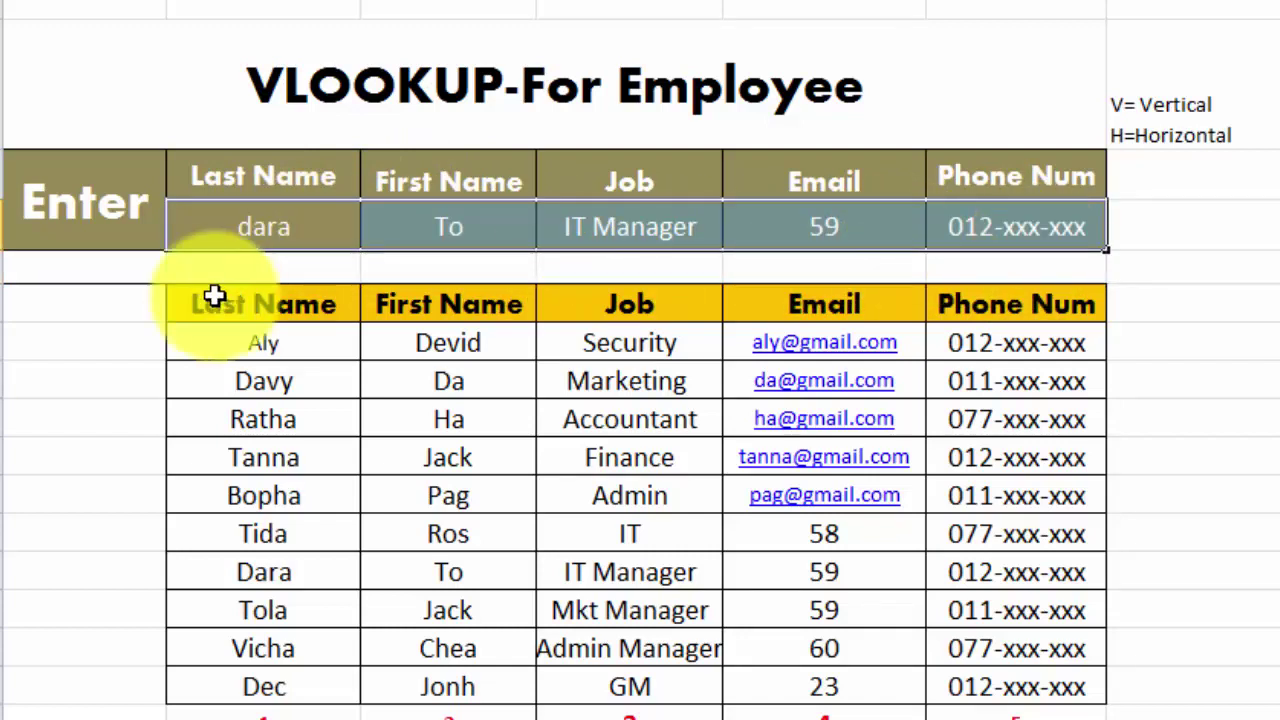
{"action": "left_click", "coordinate": [235, 240]}
{"action": "type", "text": "Bopha"}
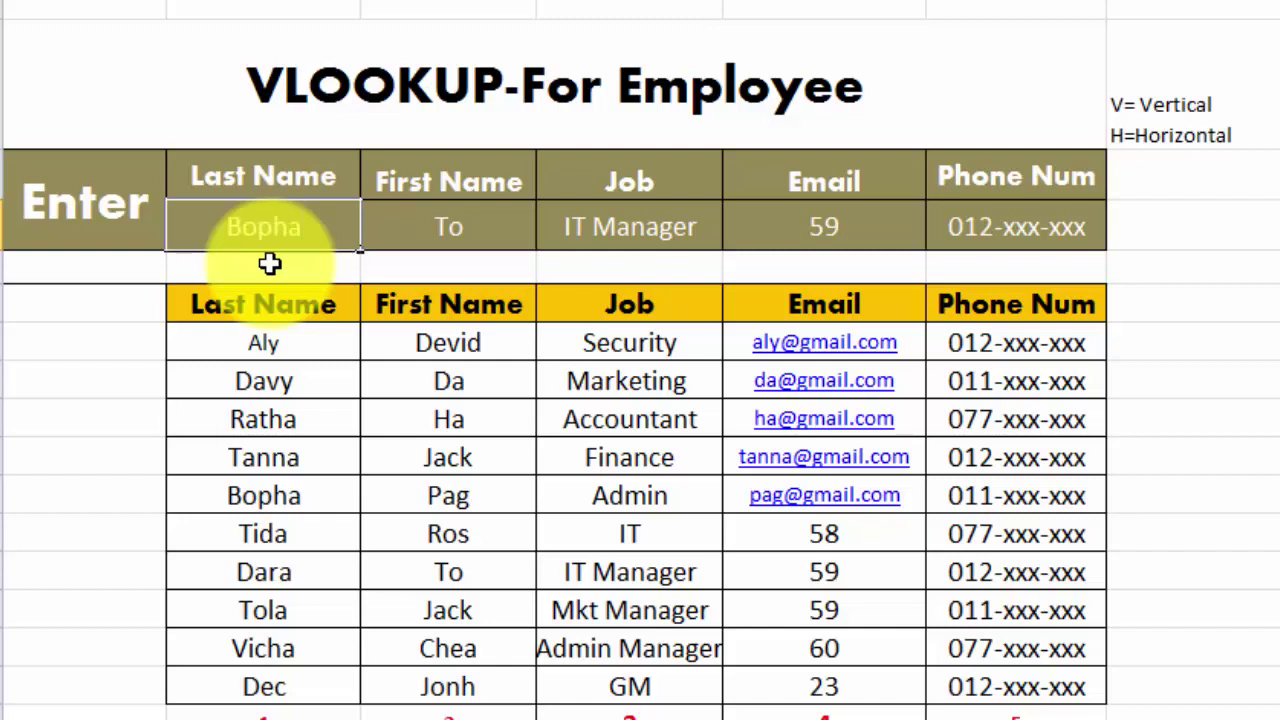
{"action": "left_click", "coordinate": [270, 263]}
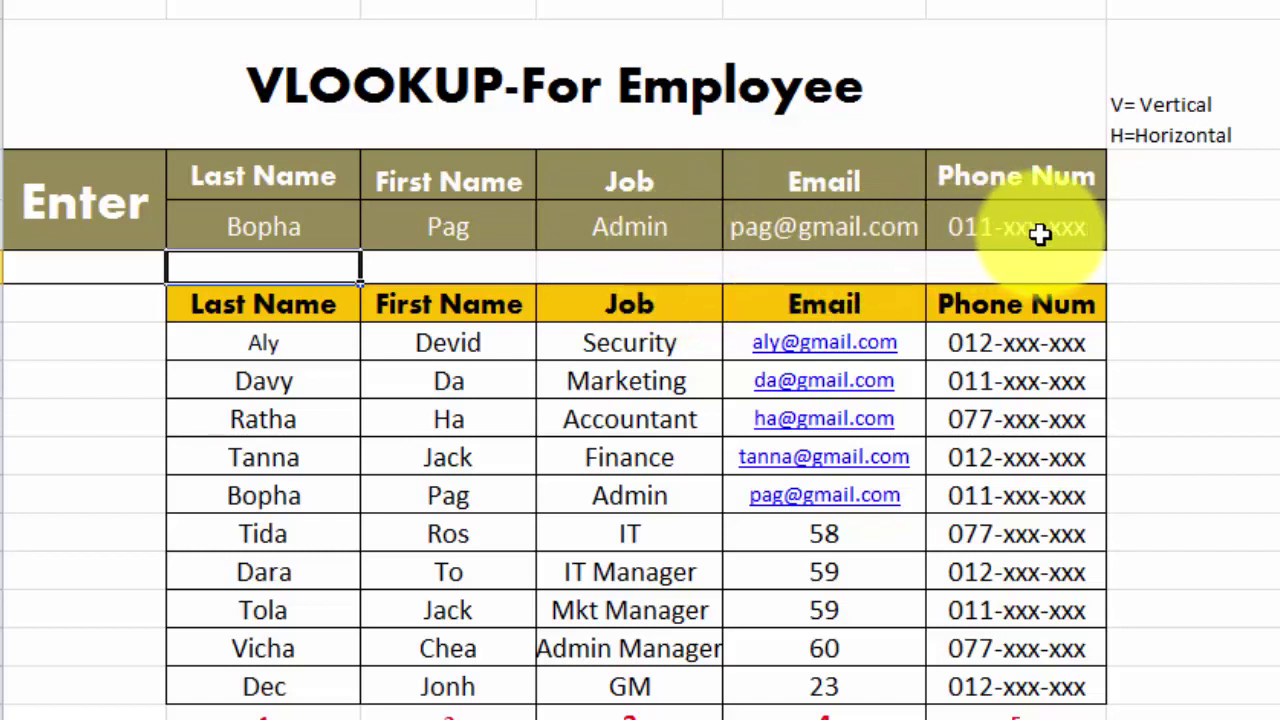
Compare the returned Enter row results against Bopha's row in the employee table.
{"action": "left_click", "coordinate": [1093, 231]}
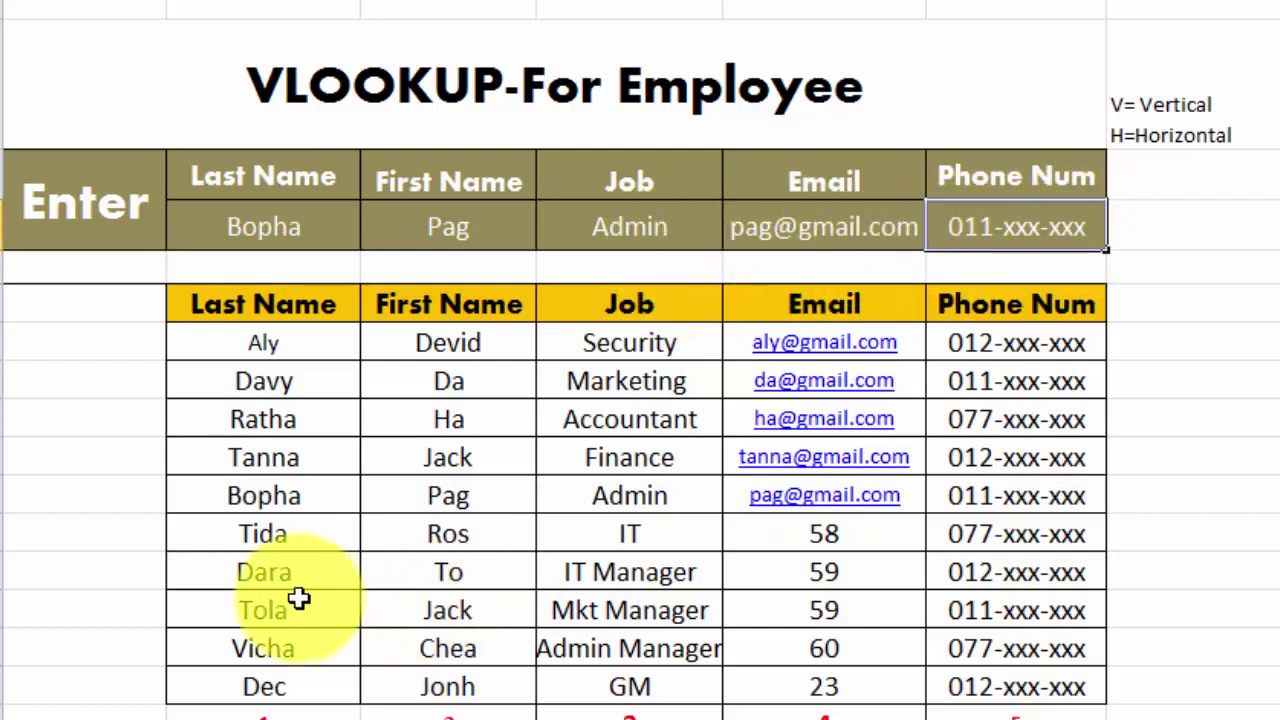
{"action": "left_click", "coordinate": [235, 505]}
{"action": "left_click_drag", "start_coordinate": [235, 505], "coordinate": [1048, 502]}
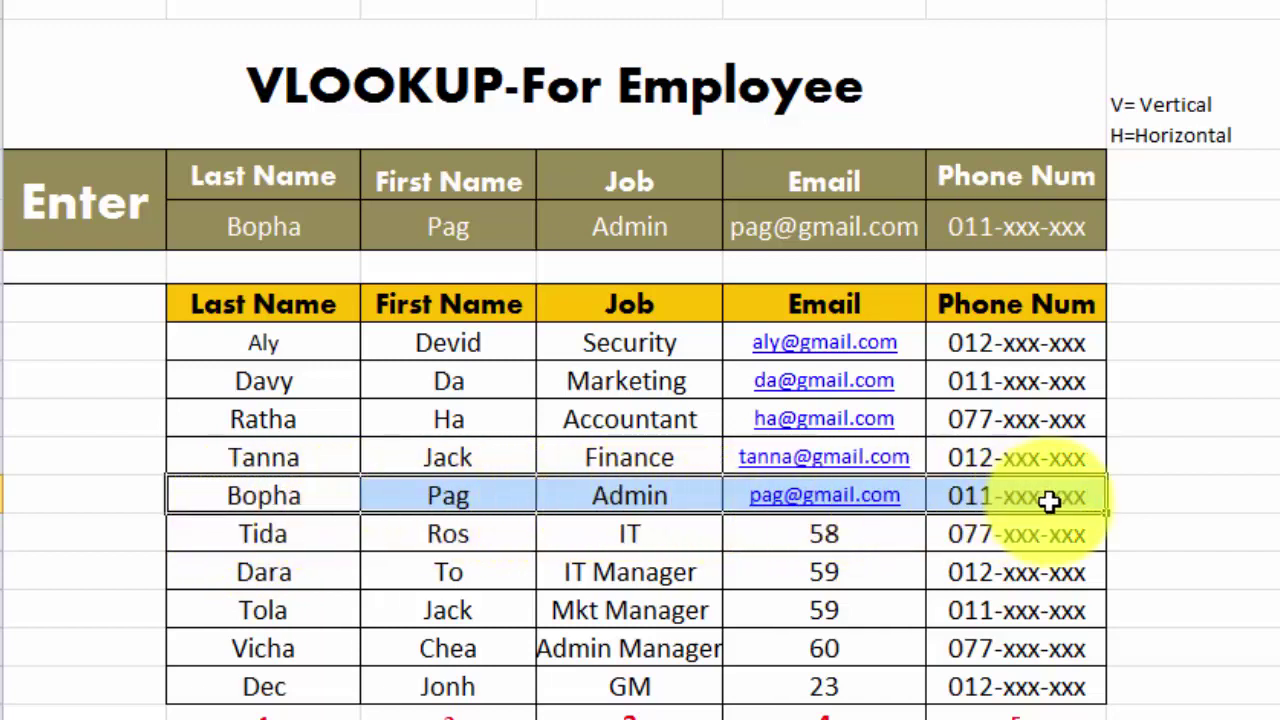
{"action": "left_click", "coordinate": [250, 224]}
{"action": "left_click_drag", "start_coordinate": [250, 224], "coordinate": [980, 216]}
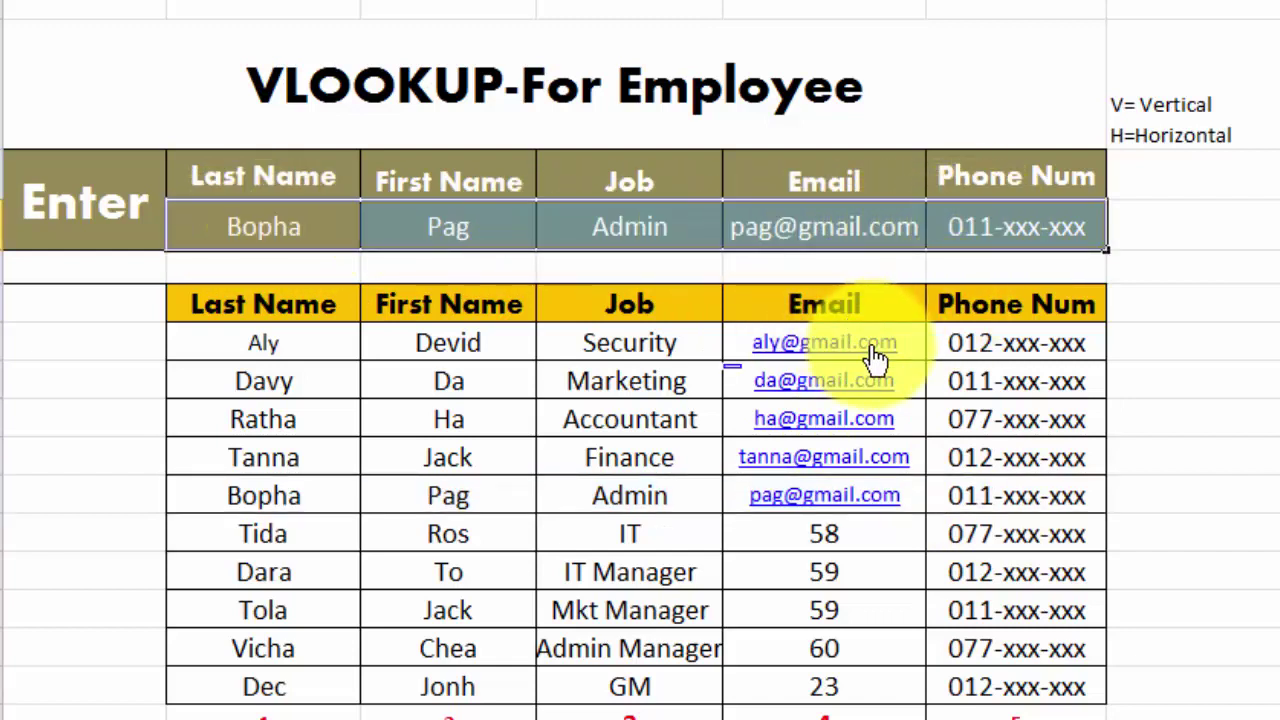
{"action": "left_click", "coordinate": [1225, 345]}
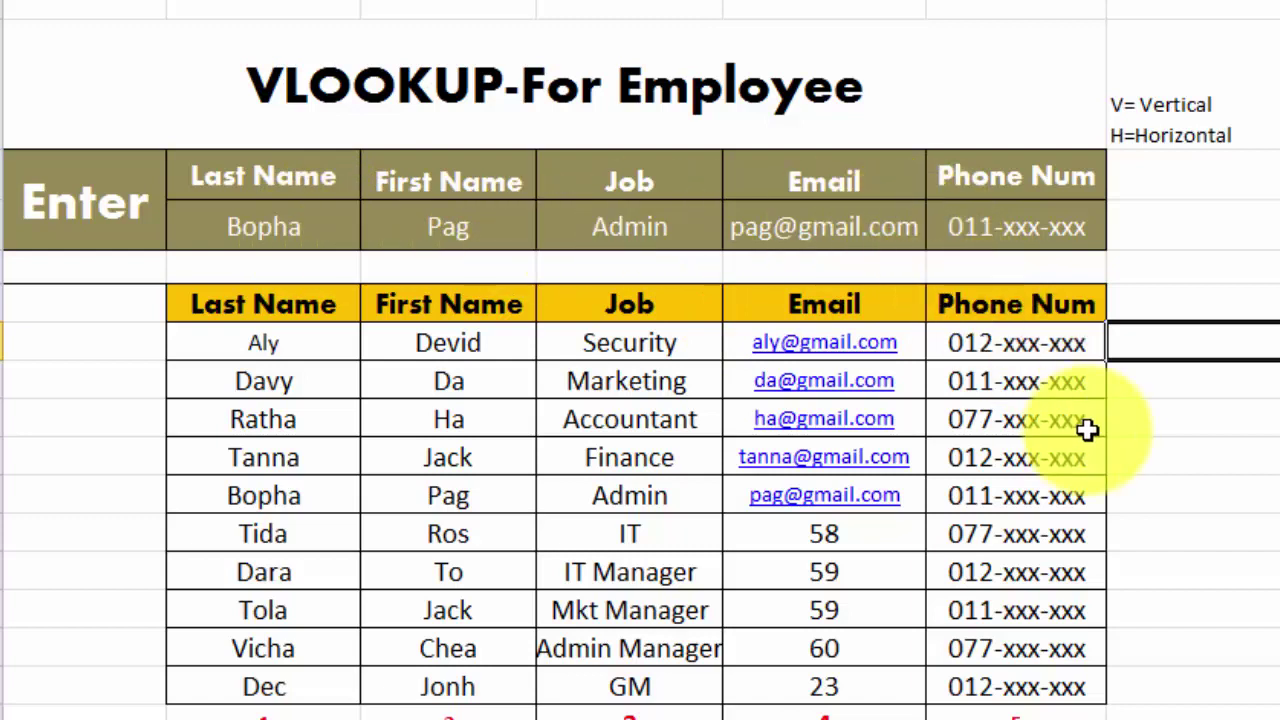
{"action": "left_click", "coordinate": [288, 228]}
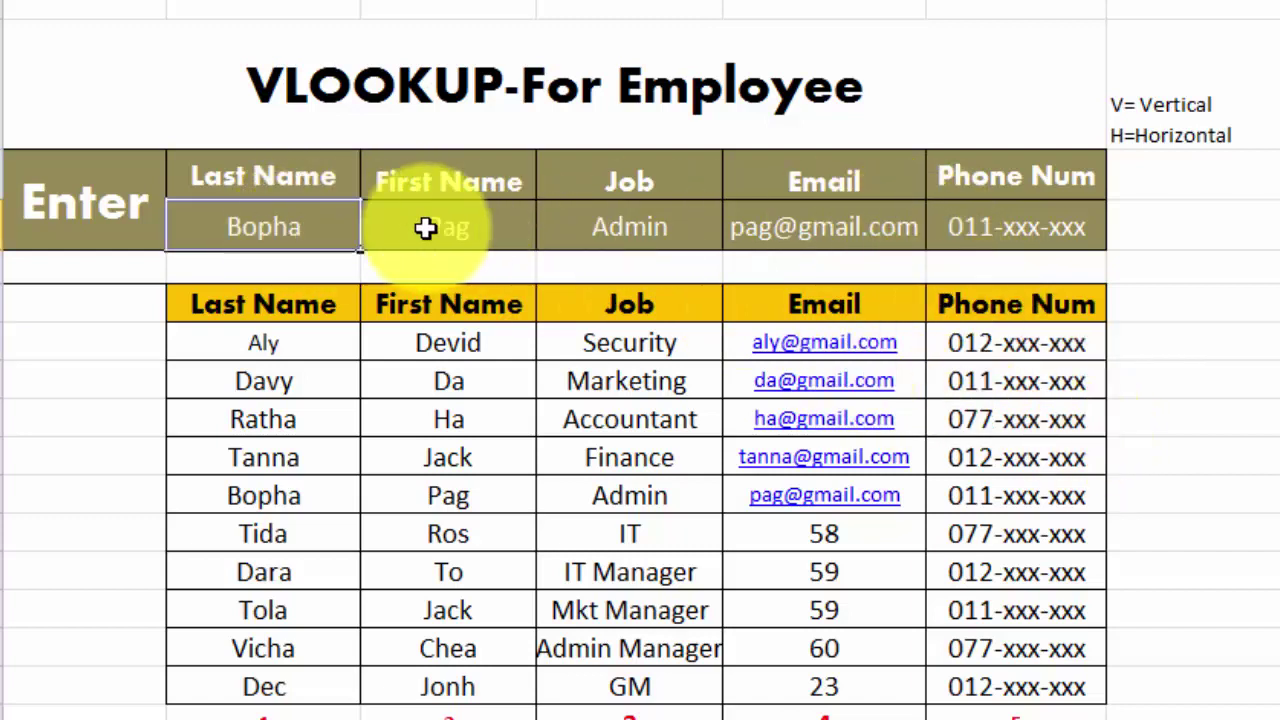
{"action": "left_click", "coordinate": [467, 236]}
{"action": "left_click", "coordinate": [282, 240]}
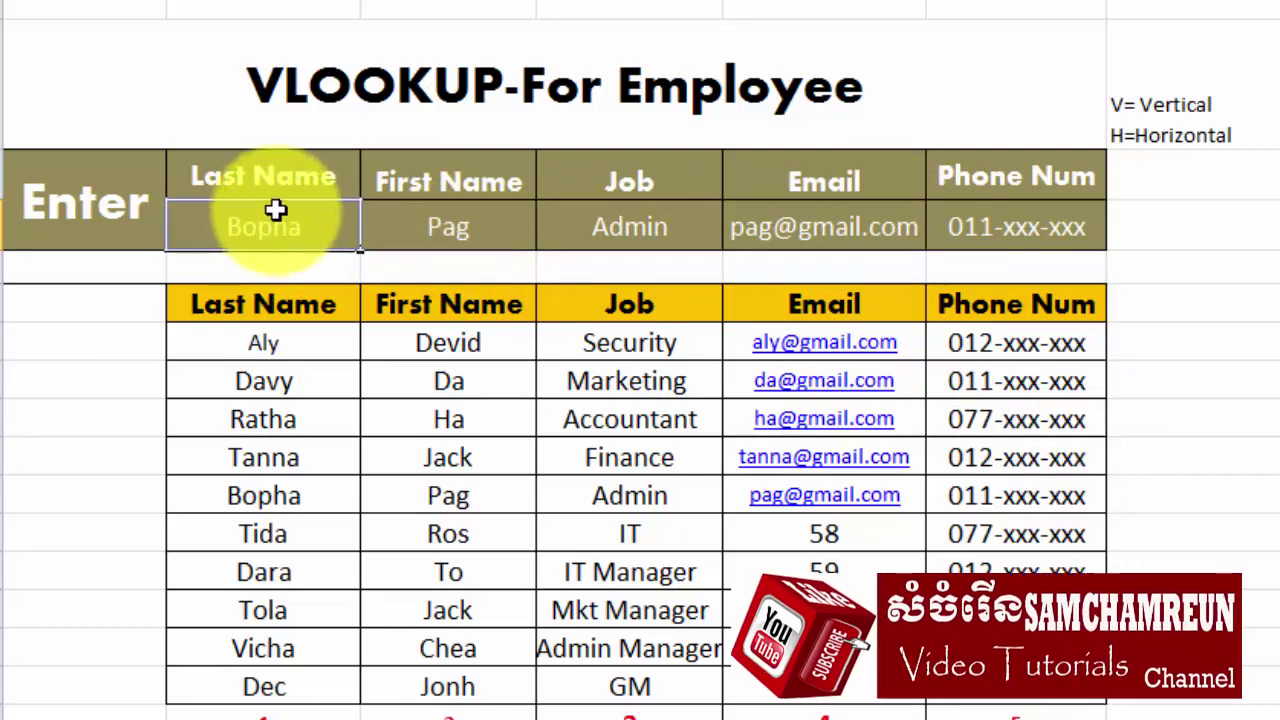
{"action": "left_click", "coordinate": [466, 237]}
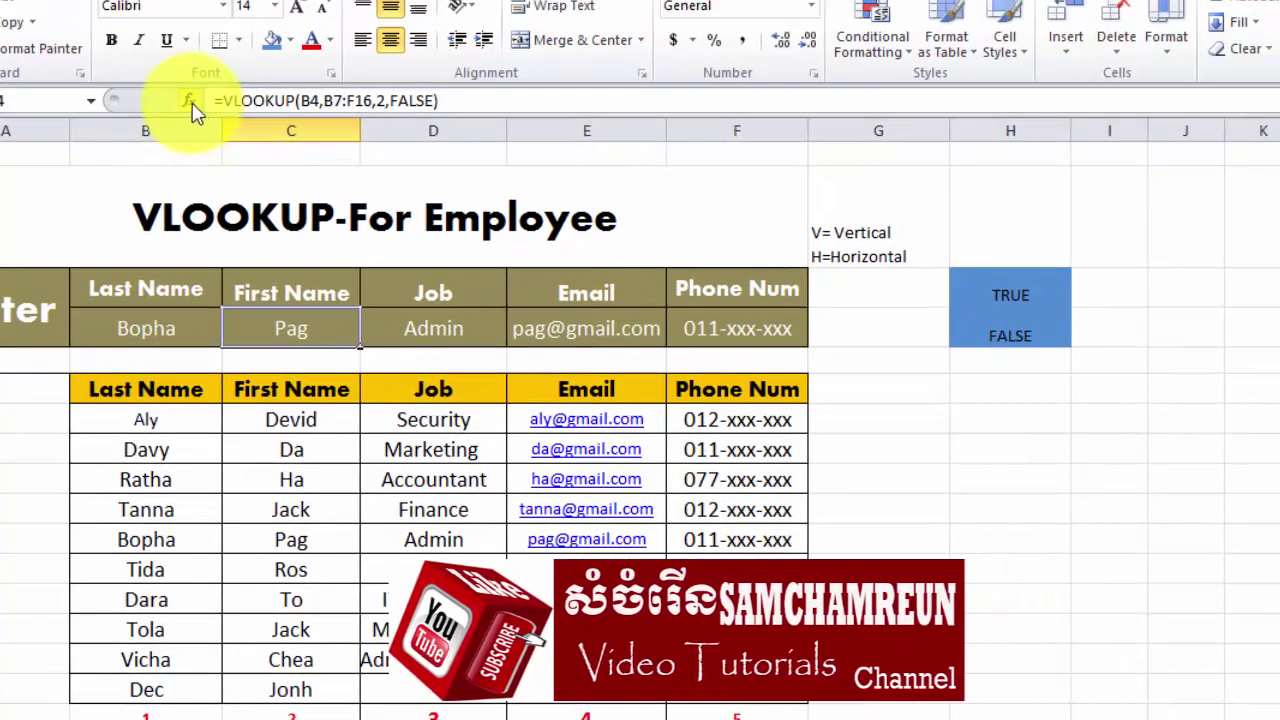
{"action": "left_click", "coordinate": [193, 103]}
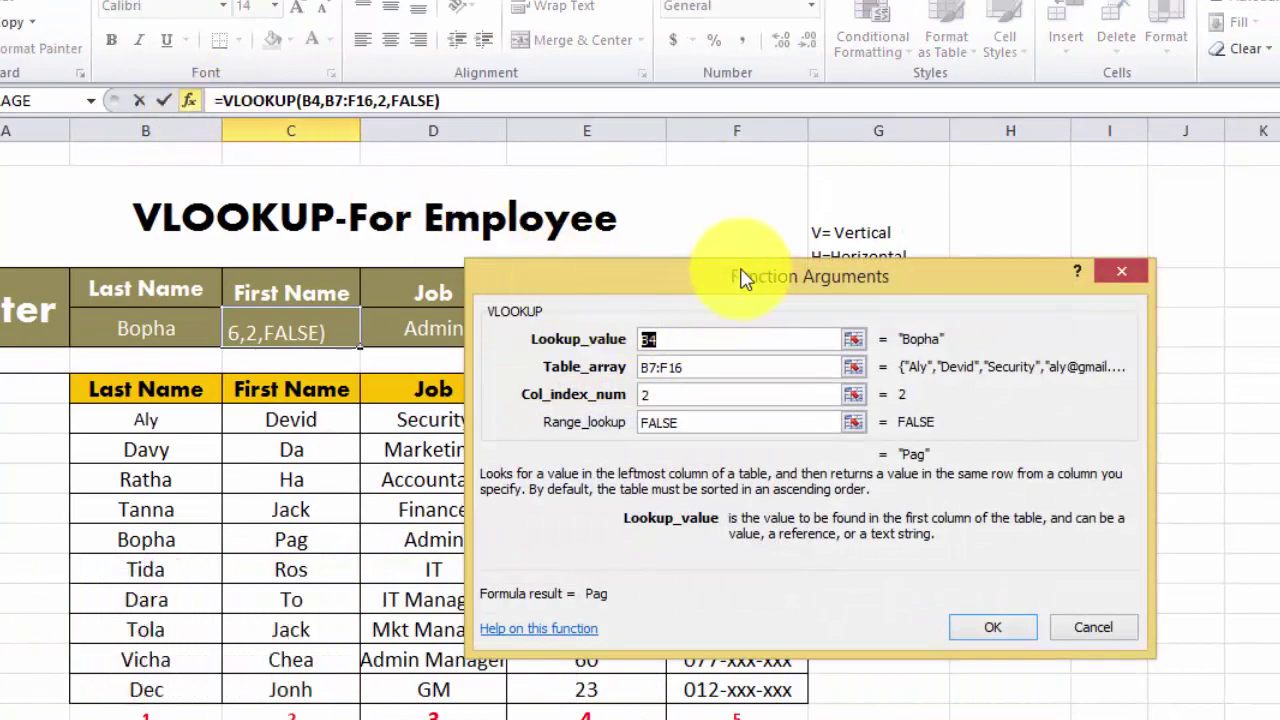
{"action": "left_click_drag", "start_coordinate": [748, 276], "coordinate": [797, 249]}
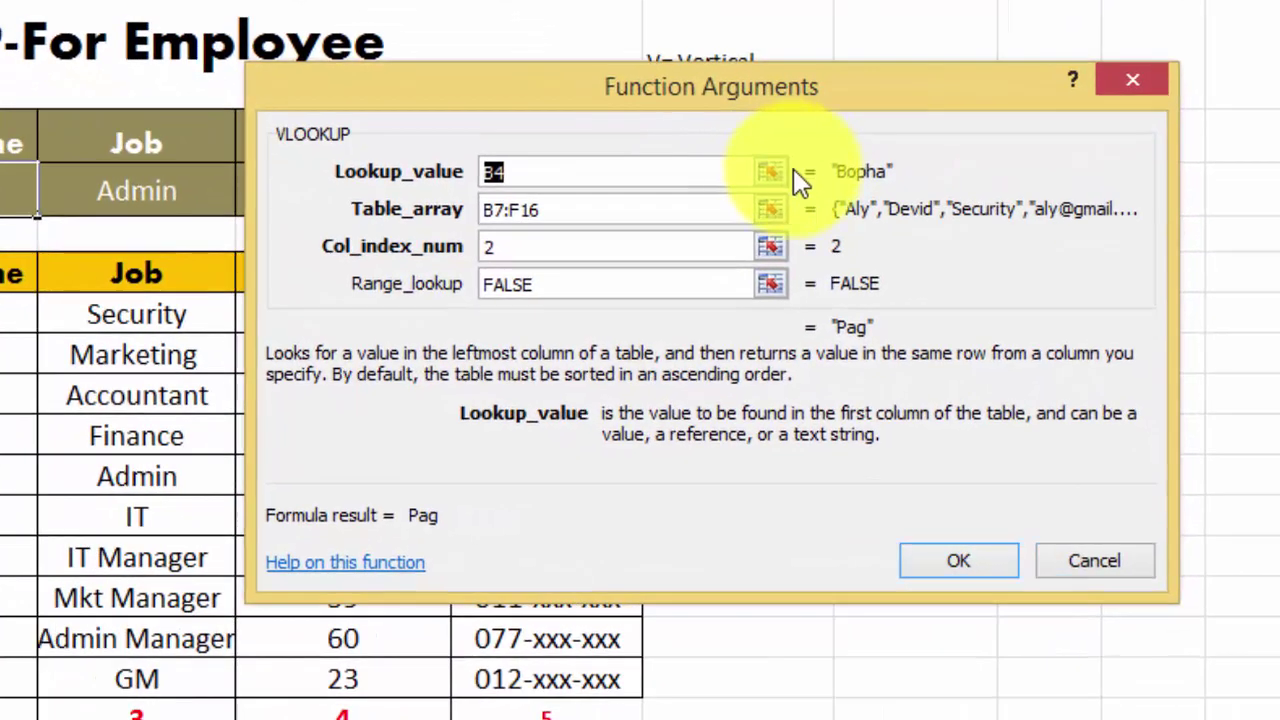
{"action": "left_click", "coordinate": [597, 210]}
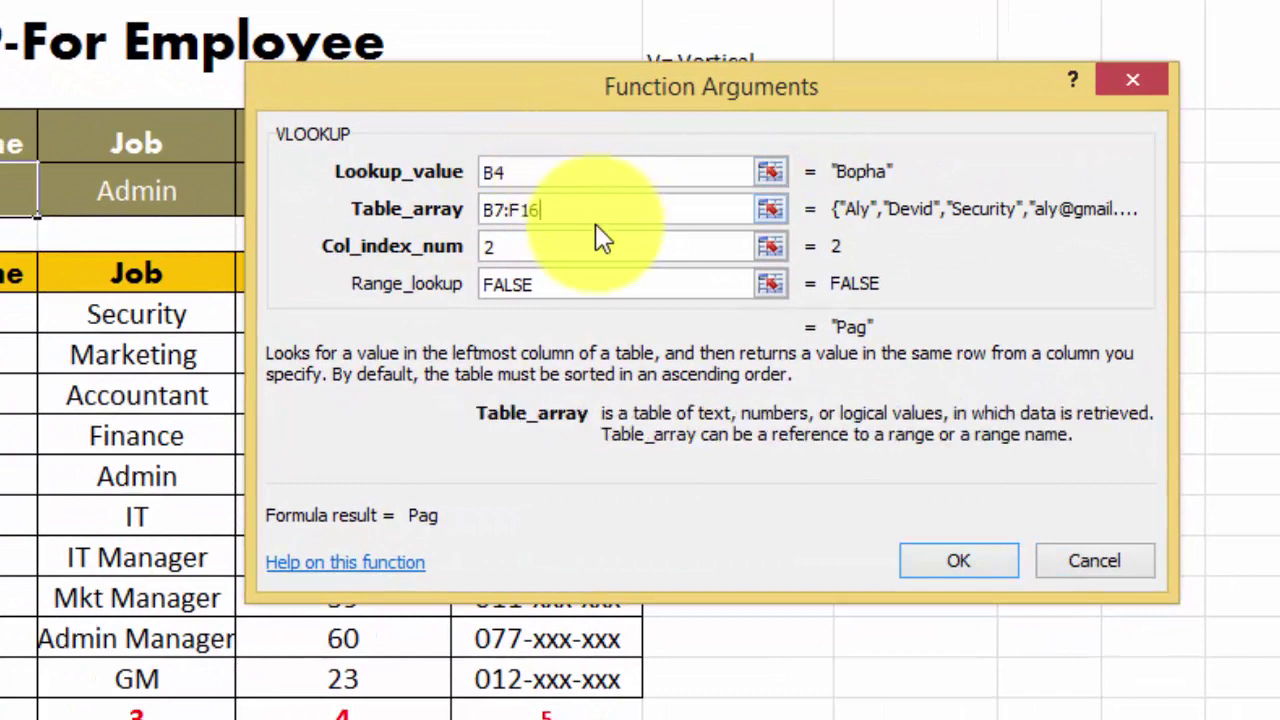
{"action": "left_click", "coordinate": [597, 245]}
{"action": "left_click", "coordinate": [604, 287]}
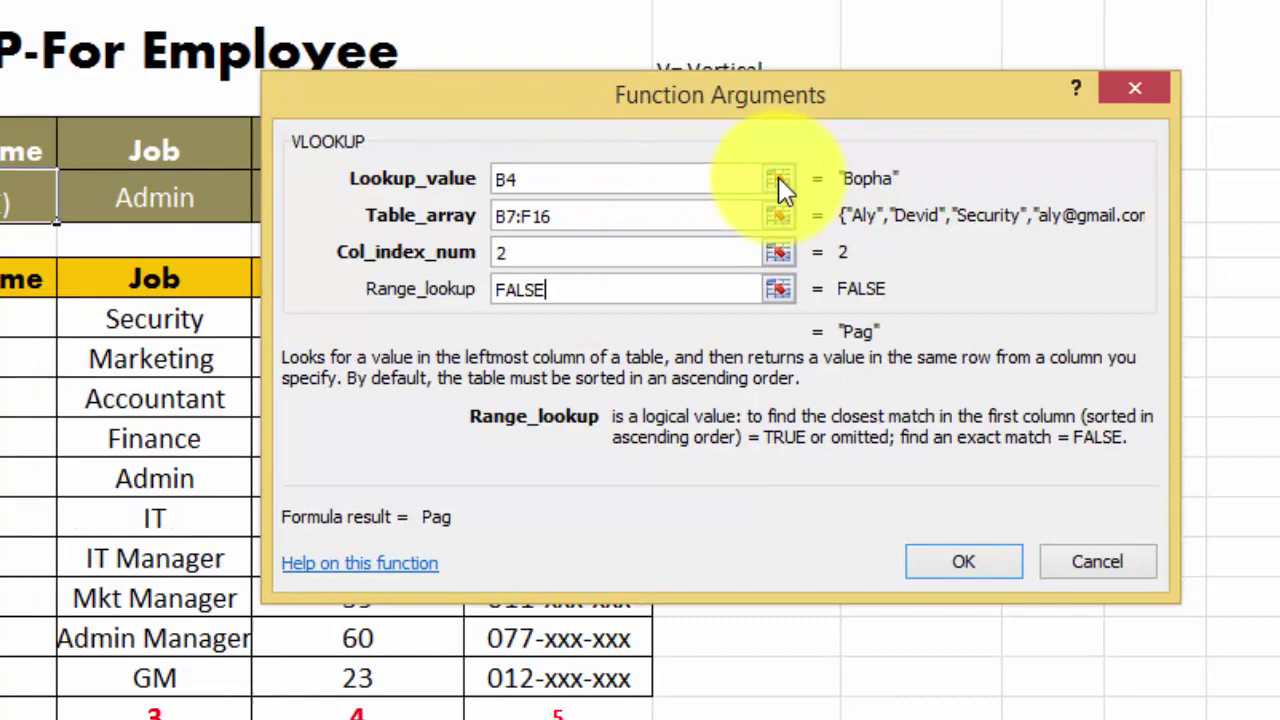
{"action": "left_click", "coordinate": [779, 182]}
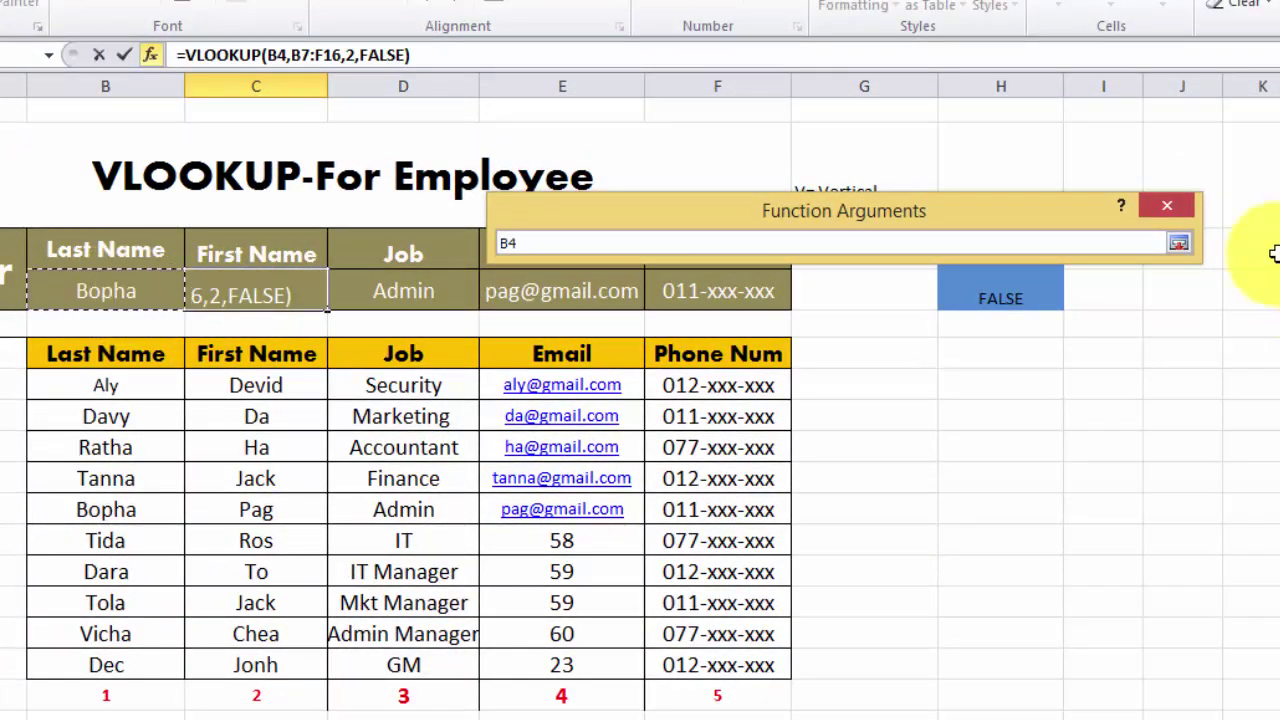
{"action": "left_click", "coordinate": [1180, 244]}
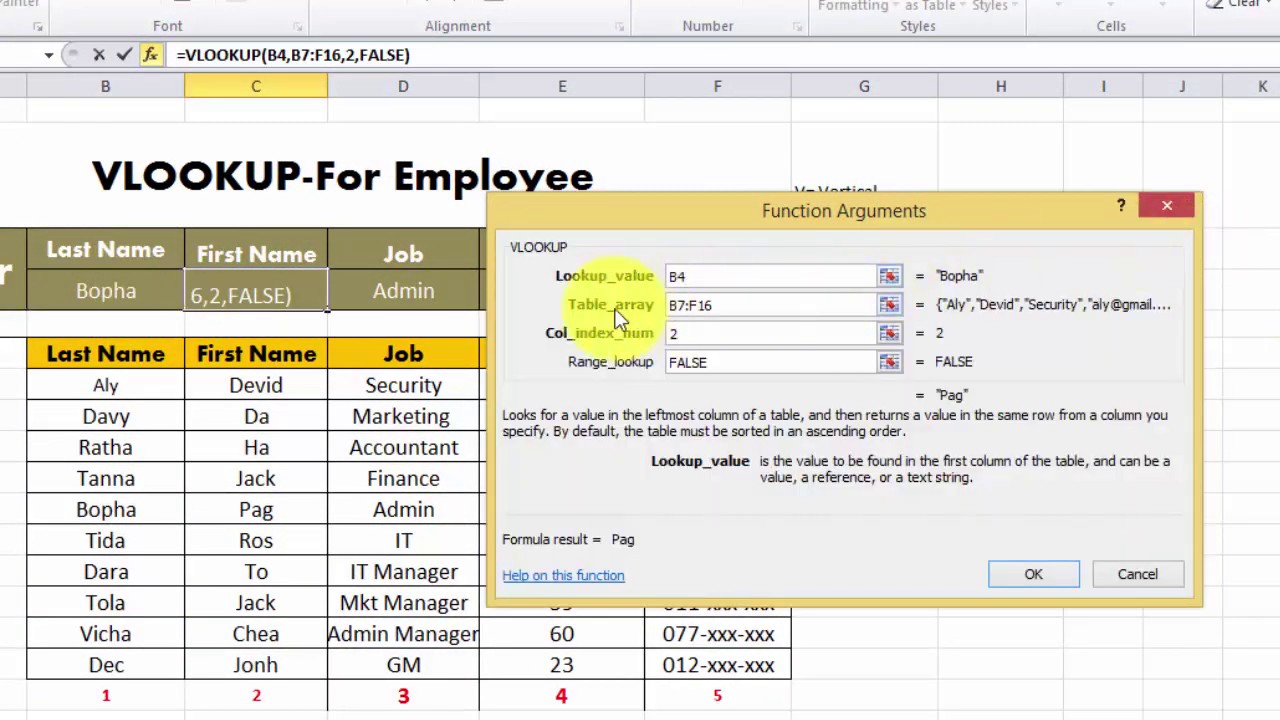
{"action": "left_click", "coordinate": [889, 305]}
{"action": "left_click_drag", "start_coordinate": [100, 390], "coordinate": [735, 660]}
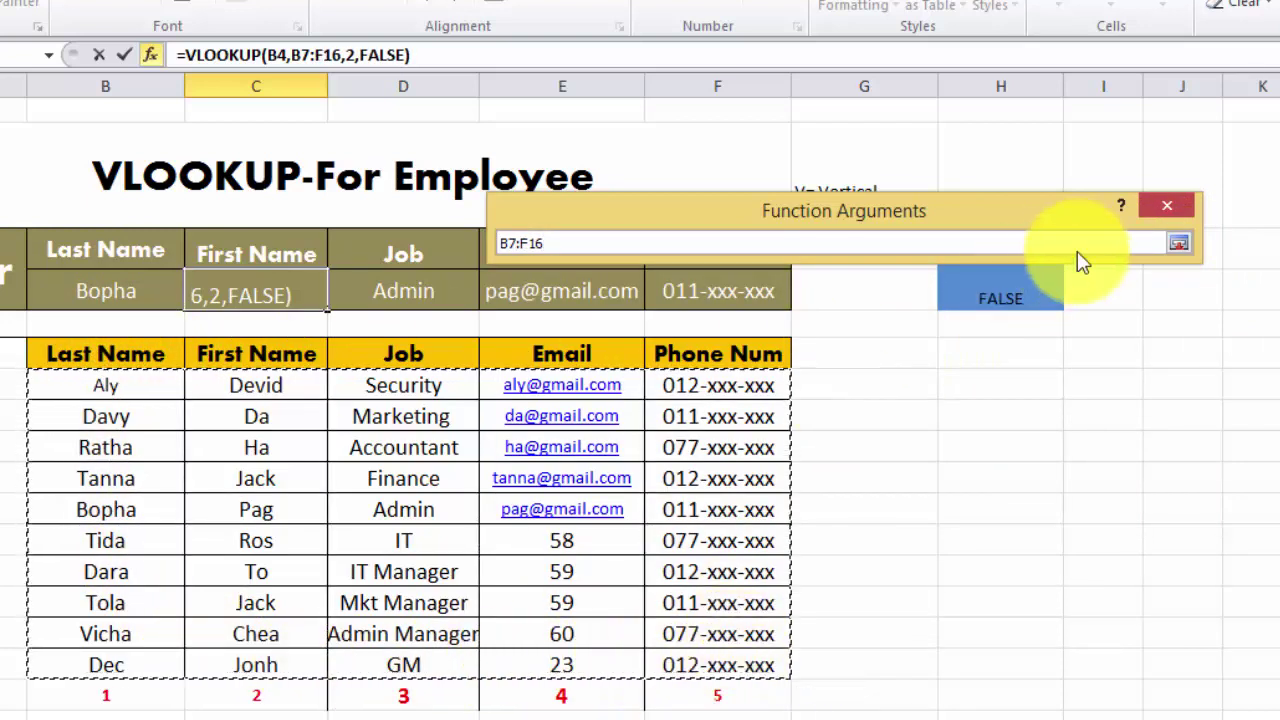
{"action": "left_click", "coordinate": [1179, 243]}
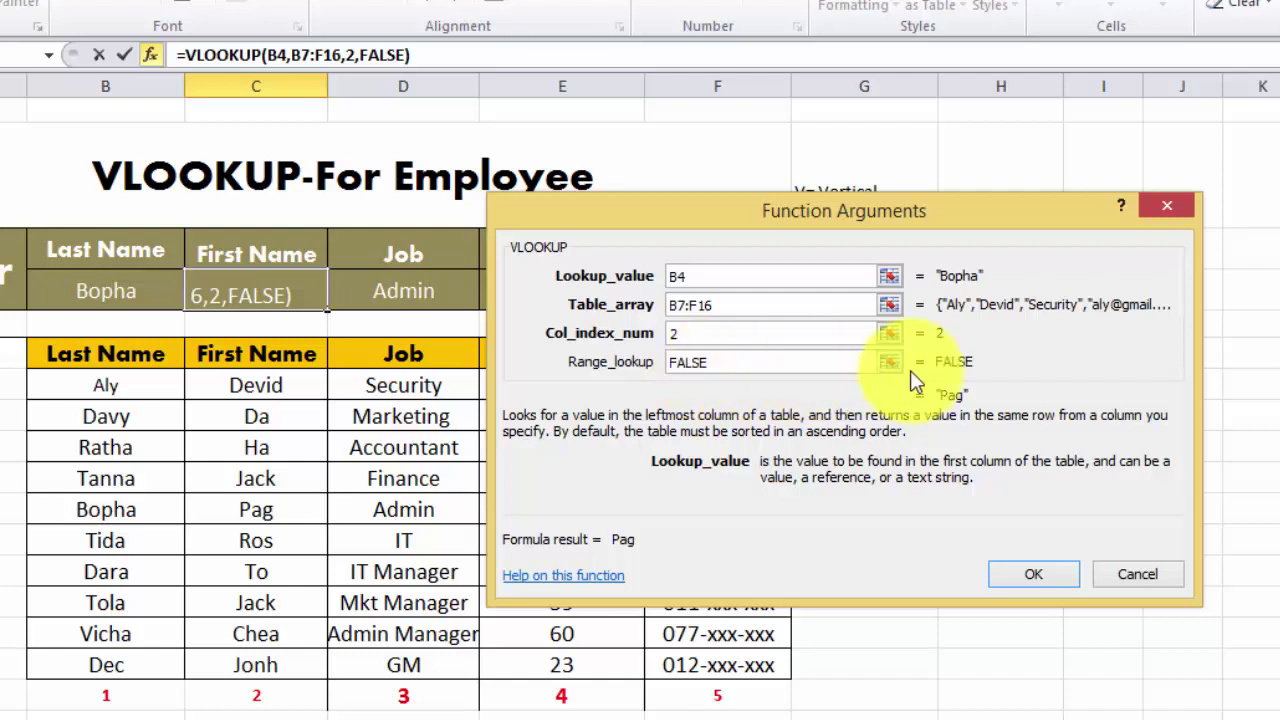
{"action": "left_click", "coordinate": [1035, 576]}
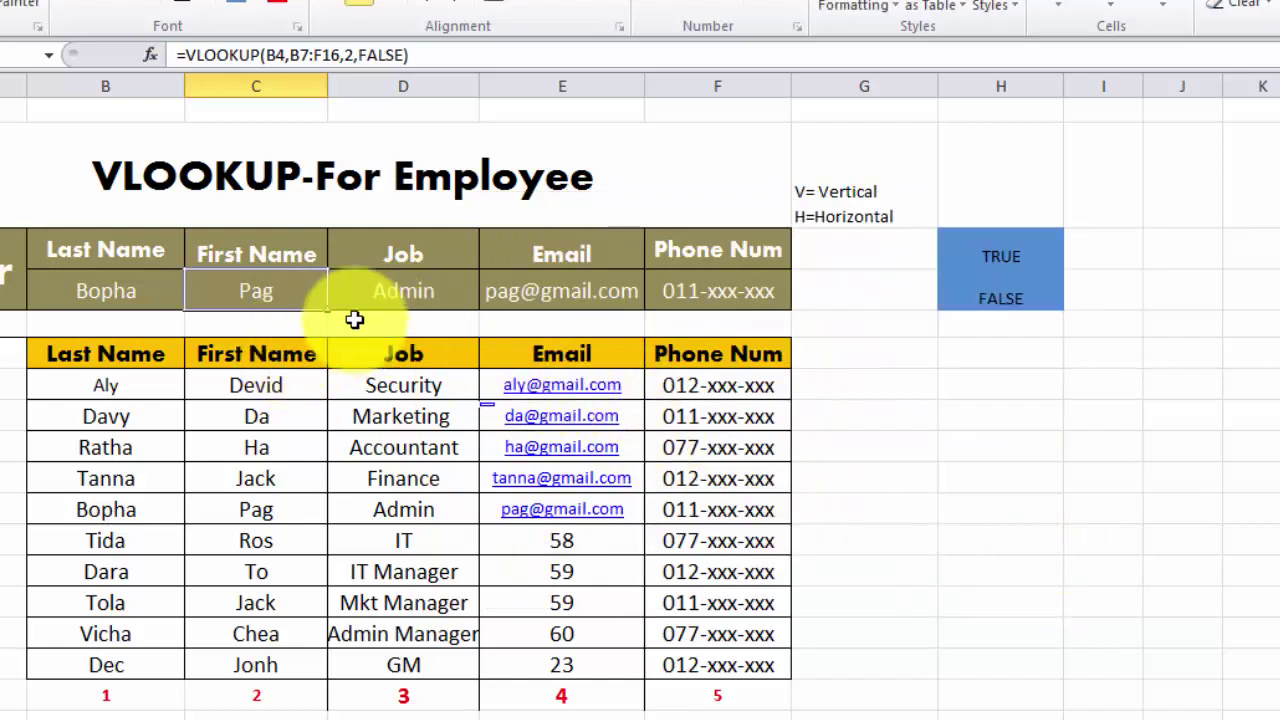
{"action": "left_click", "coordinate": [237, 418]}
{"action": "left_click_drag", "start_coordinate": [123, 291], "coordinate": [700, 291]}
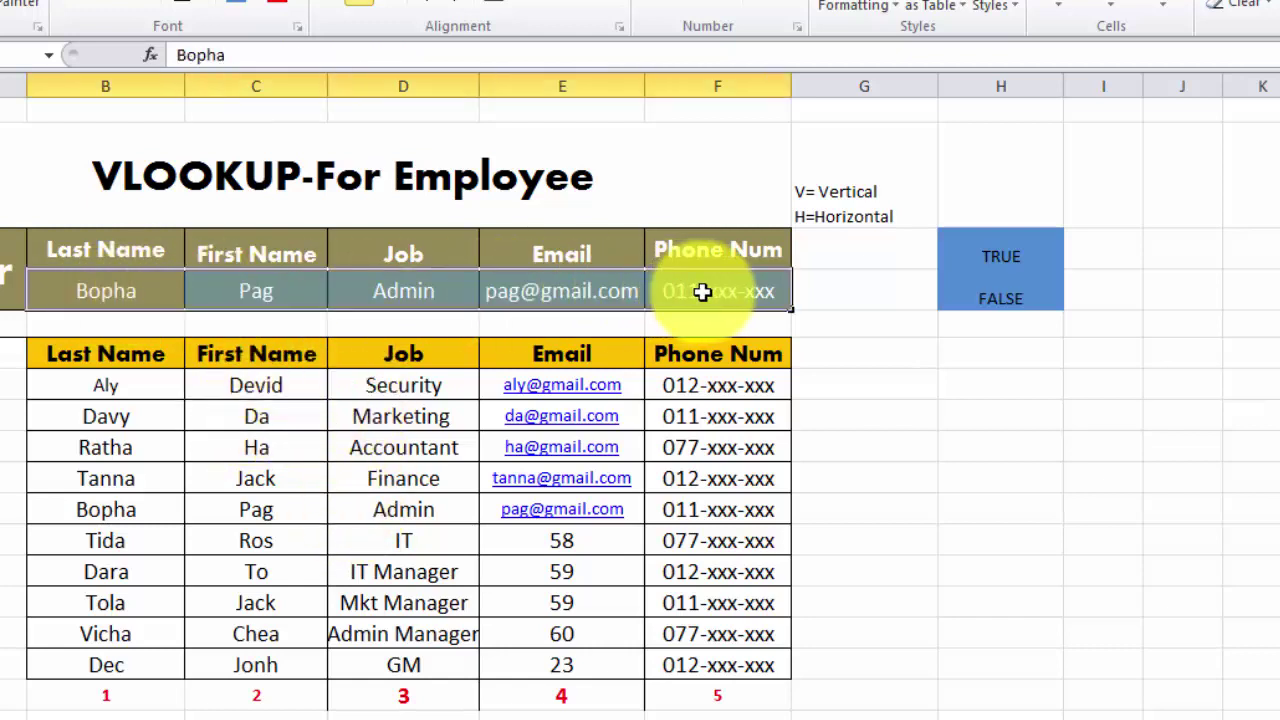
{"action": "left_click", "coordinate": [272, 297]}
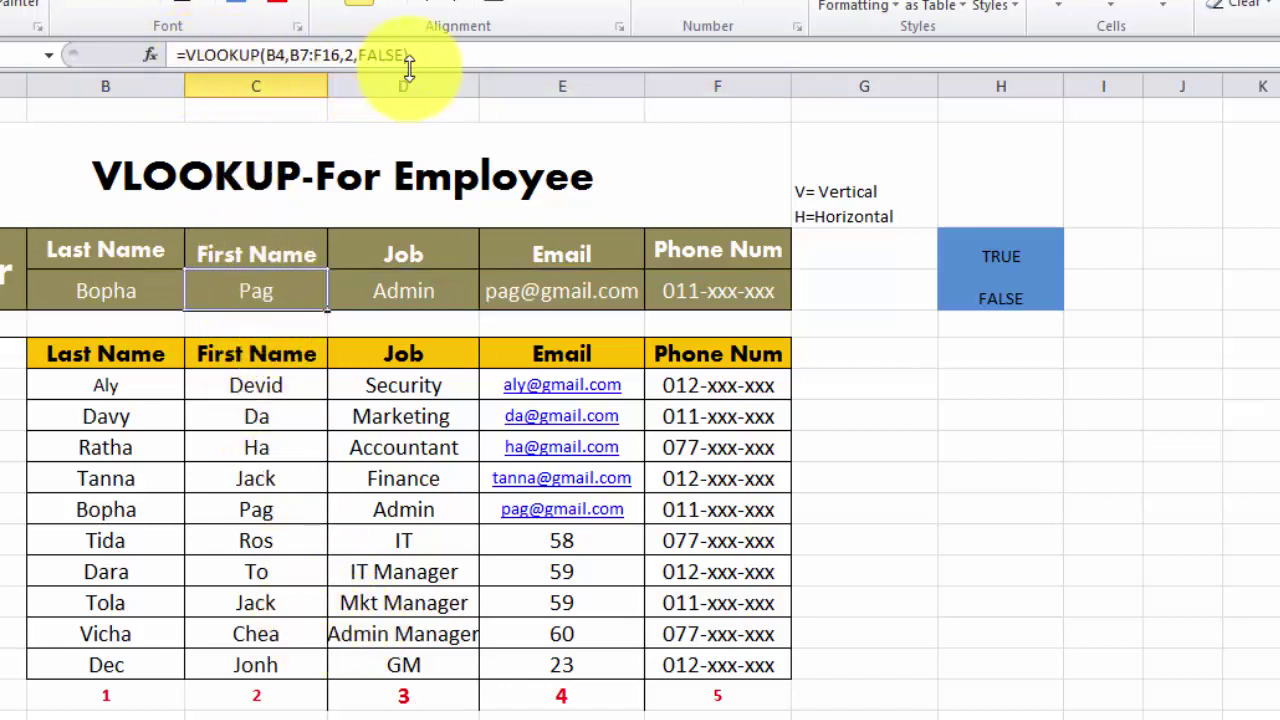
{"action": "left_click", "coordinate": [150, 55]}
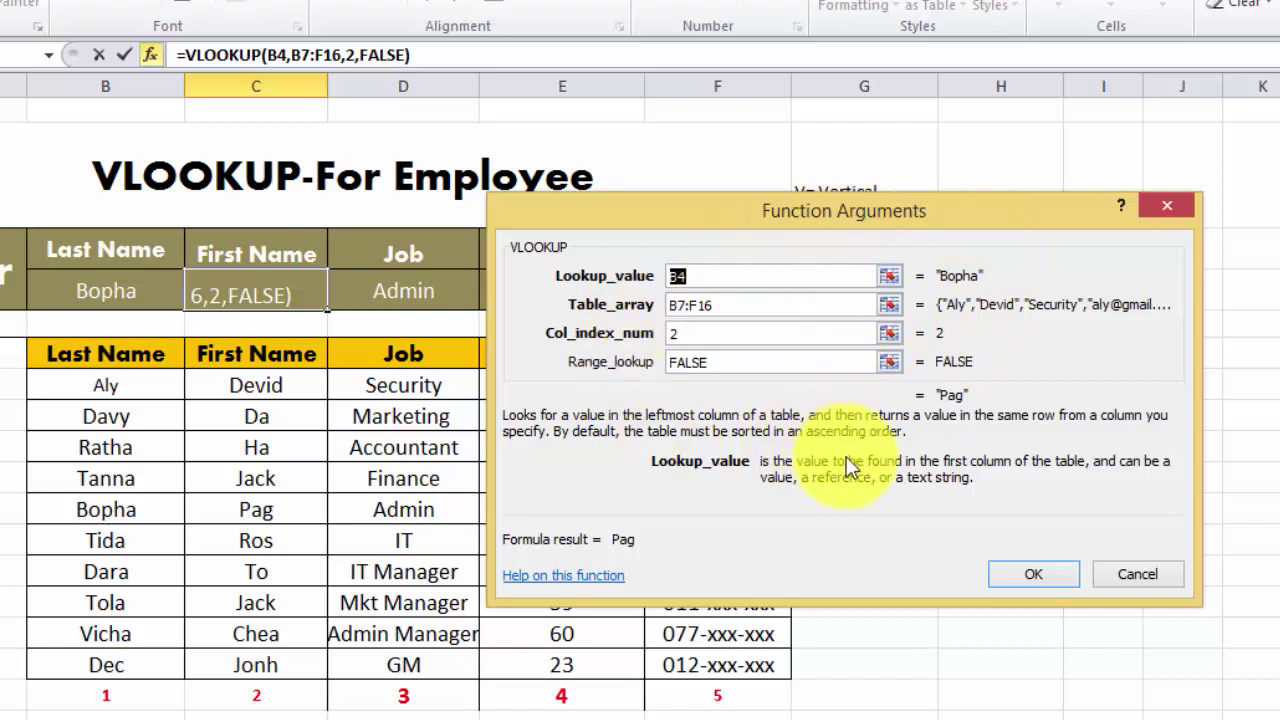
{"action": "left_click", "coordinate": [1140, 574]}
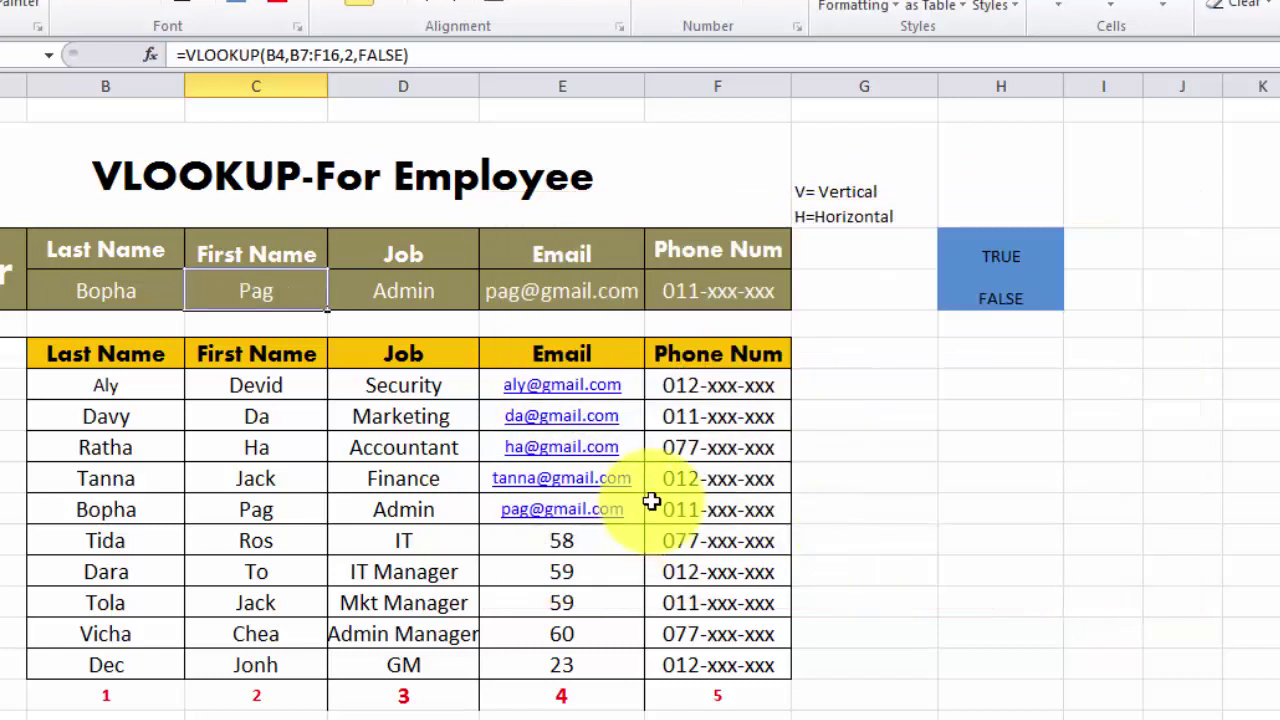